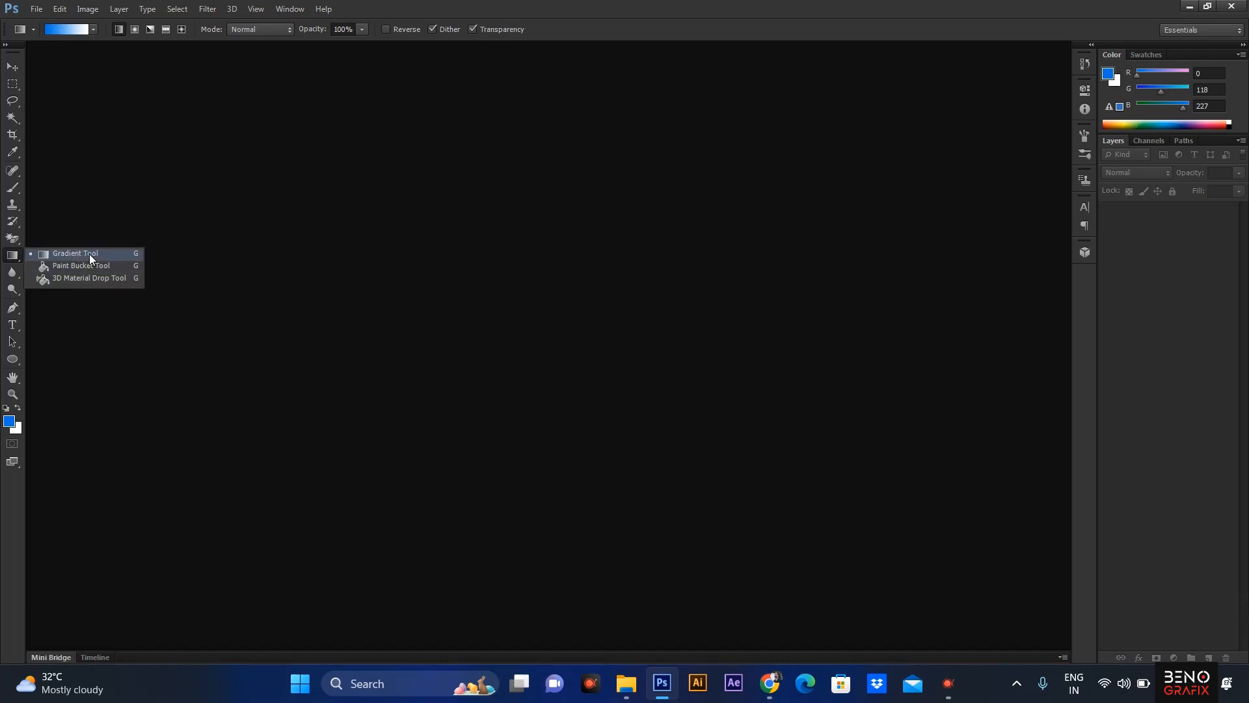
# - Fill the Background with a horizontal linear gradient, blue at left to white at right, using the Foreground to Background preset
pyautogui.click(86, 254)
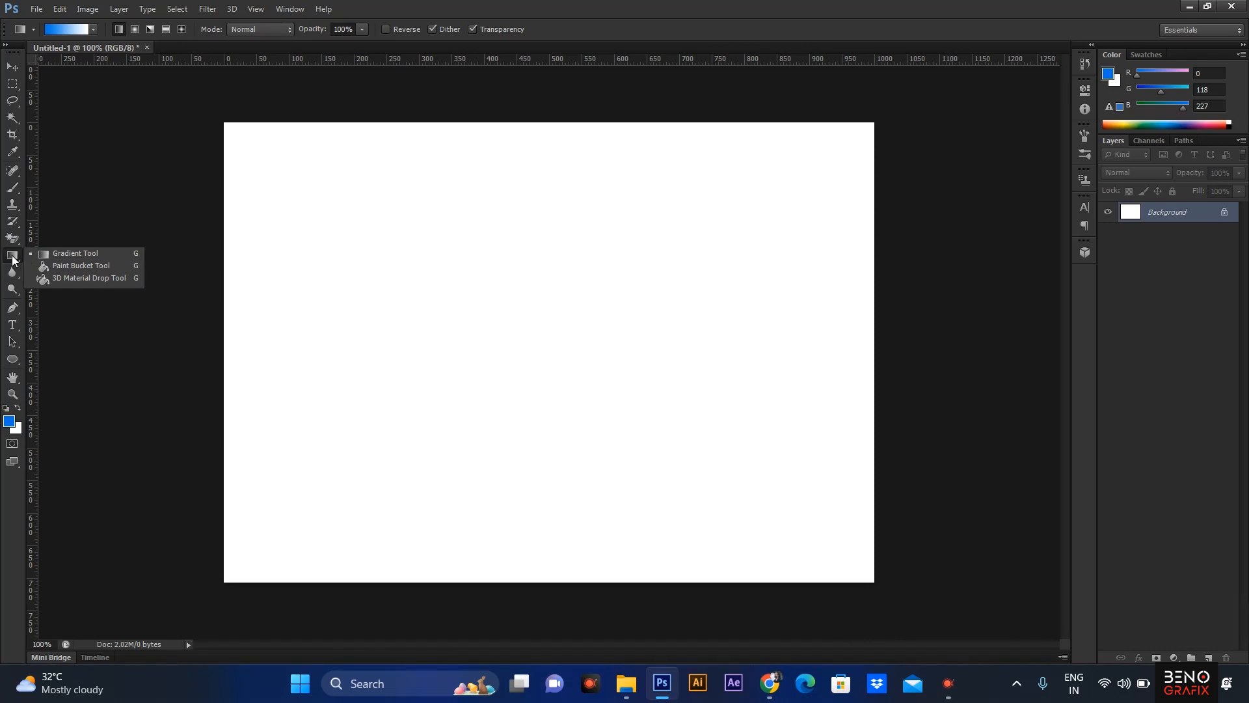
pyautogui.click(60, 254)
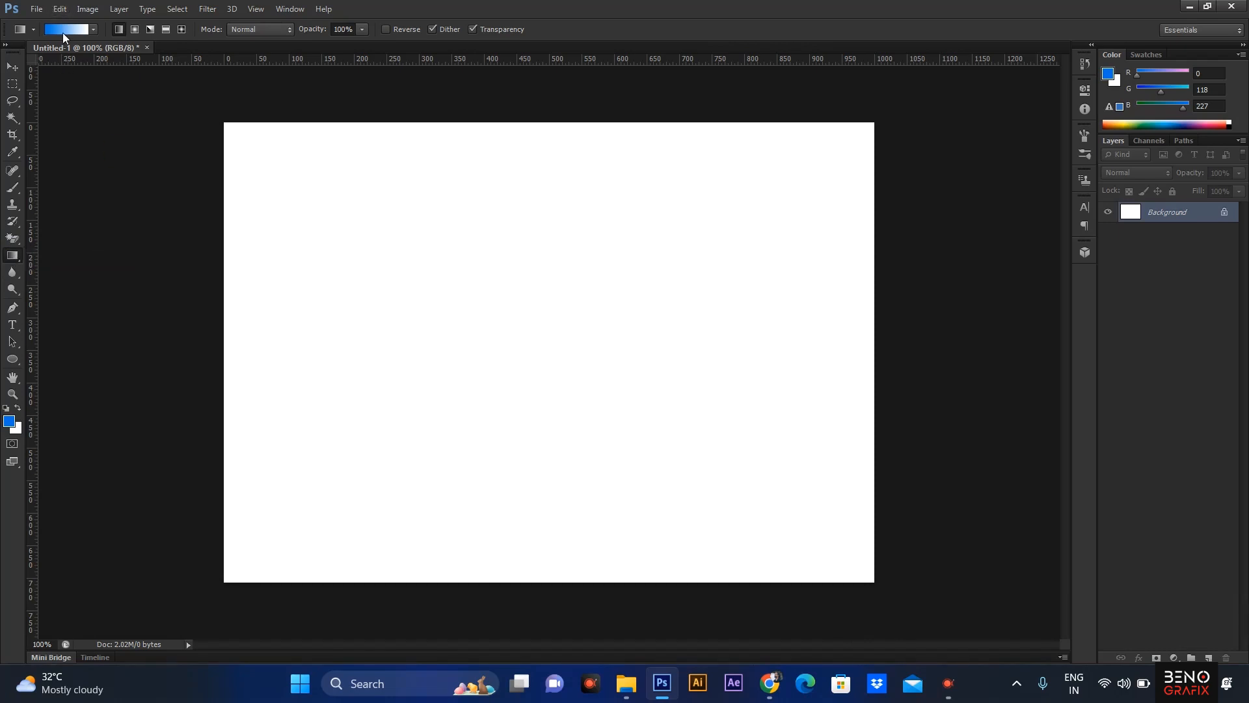
pyautogui.click(61, 33)
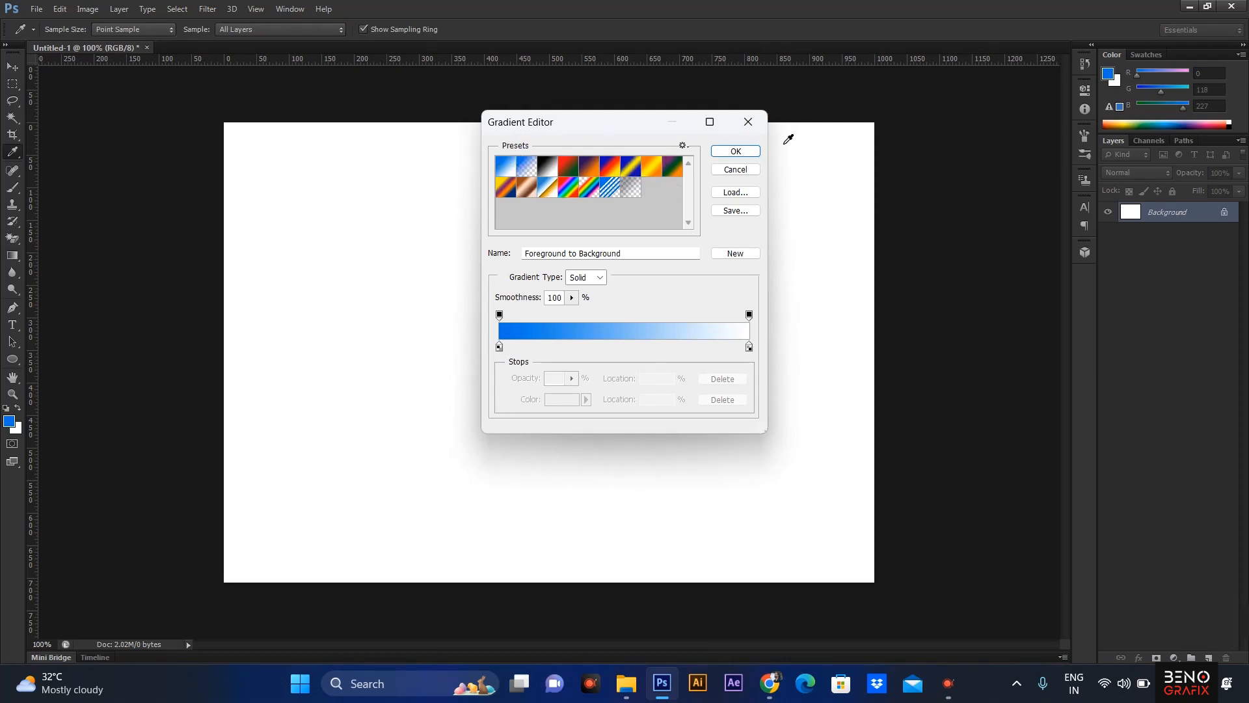
pyautogui.click(737, 152)
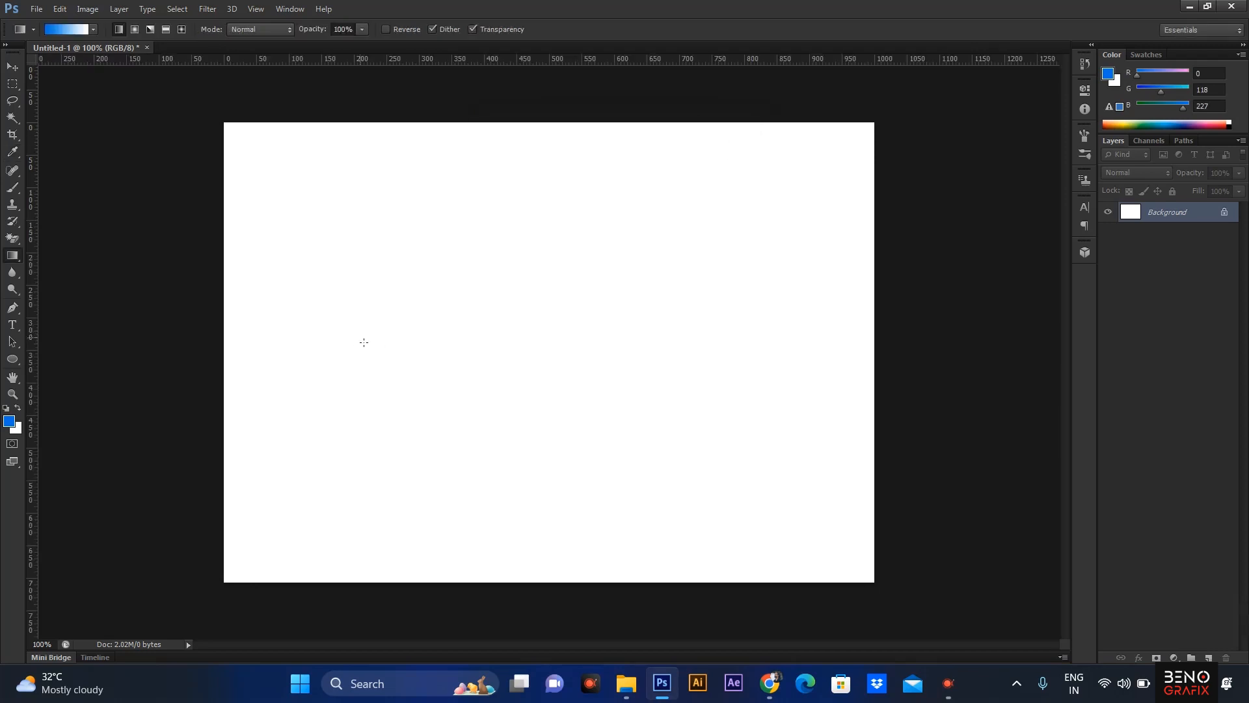
pyautogui.moveTo(280, 346); pyautogui.dragTo(825, 322)
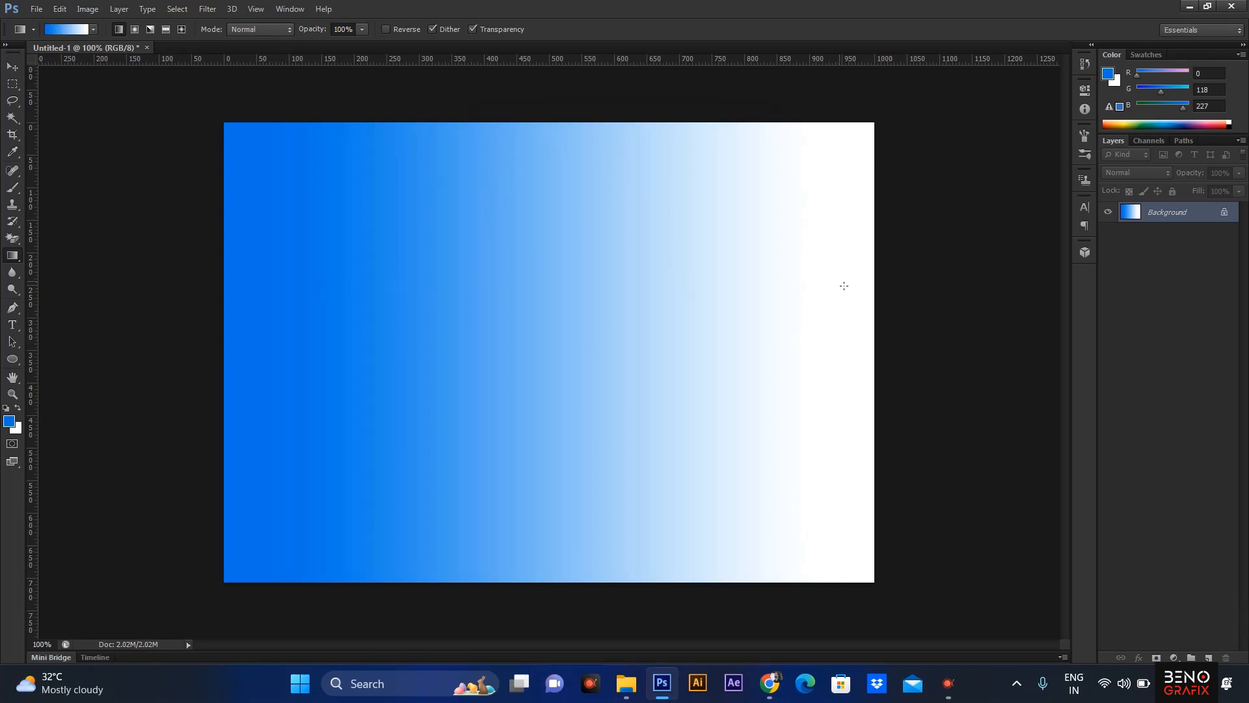
# - Switch the gradient to the Foreground to Transparent preset and undo the gradient fill on the Background
pyautogui.click(65, 33)
pyautogui.click(548, 168)
pyautogui.click(526, 171)
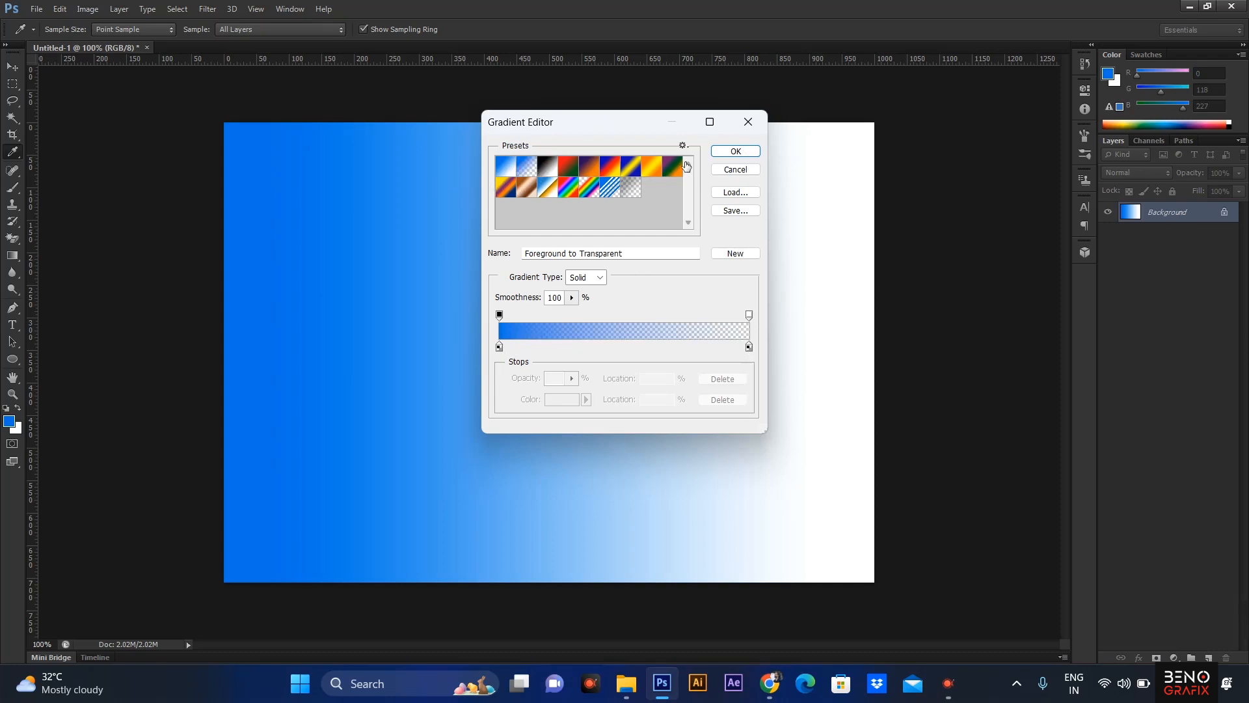
pyautogui.click(737, 153)
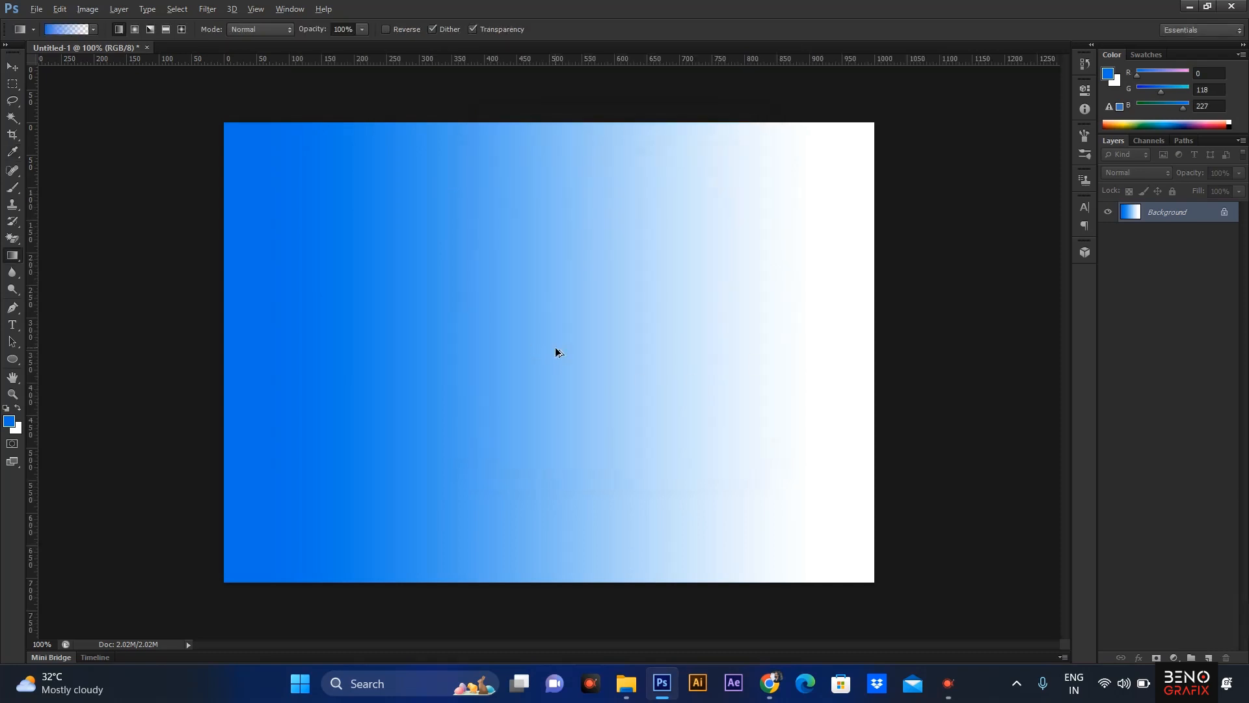
pyautogui.hotkey('ctrl', 'z')
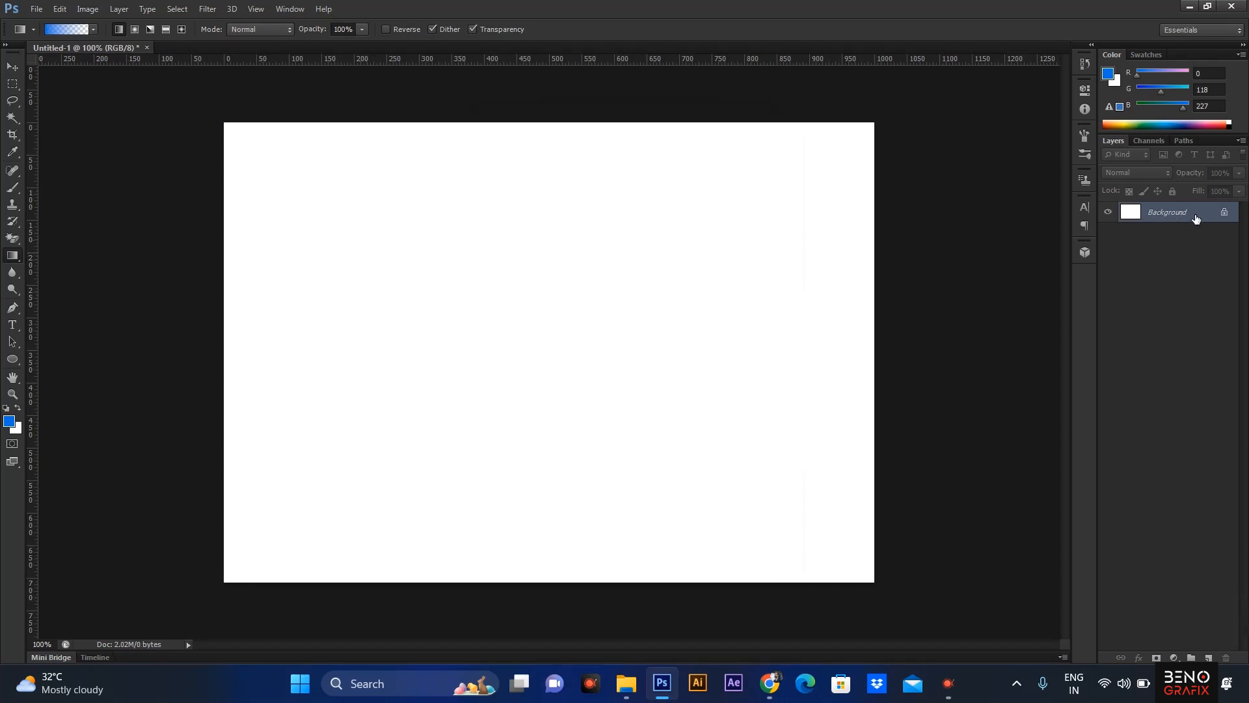
# - Add a new layer with the Background hidden and fill it left to right with the Foreground to Transparent gradient
pyautogui.moveTo(1192, 221); pyautogui.dragTo(1197, 225)
pyautogui.hotkey('ctrl', 'shift', 'n')
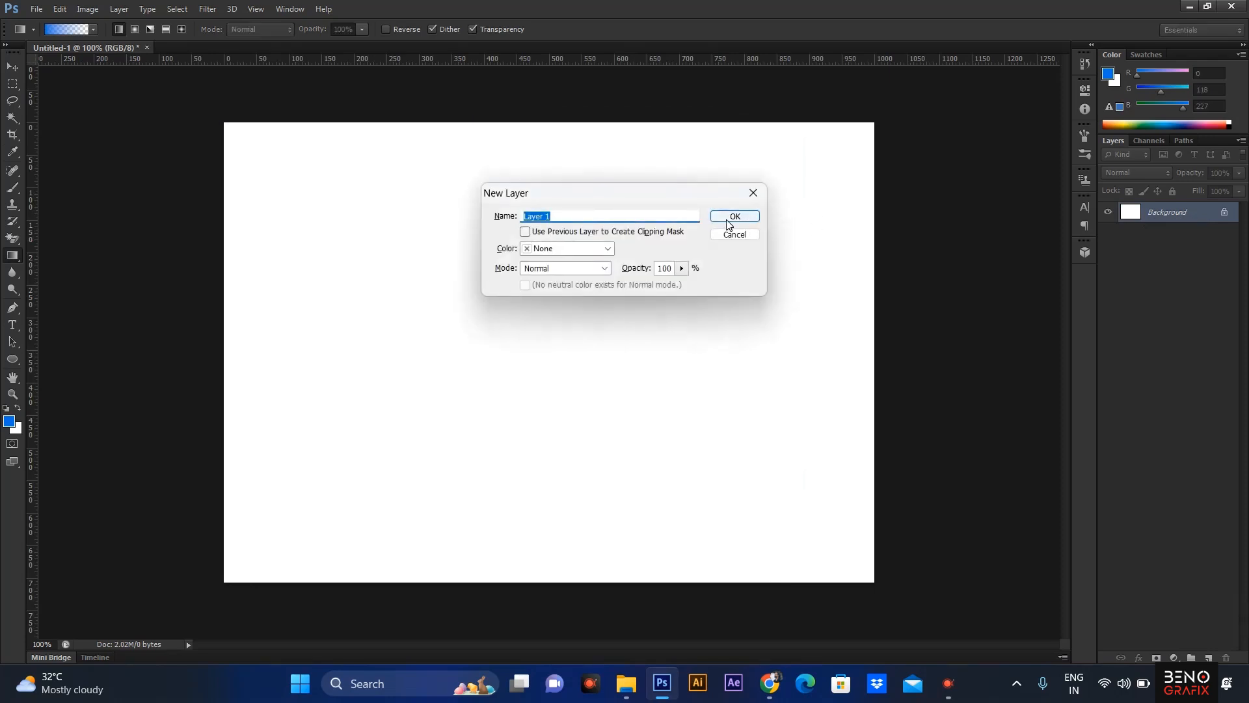
pyautogui.click(734, 216)
pyautogui.click(1126, 244)
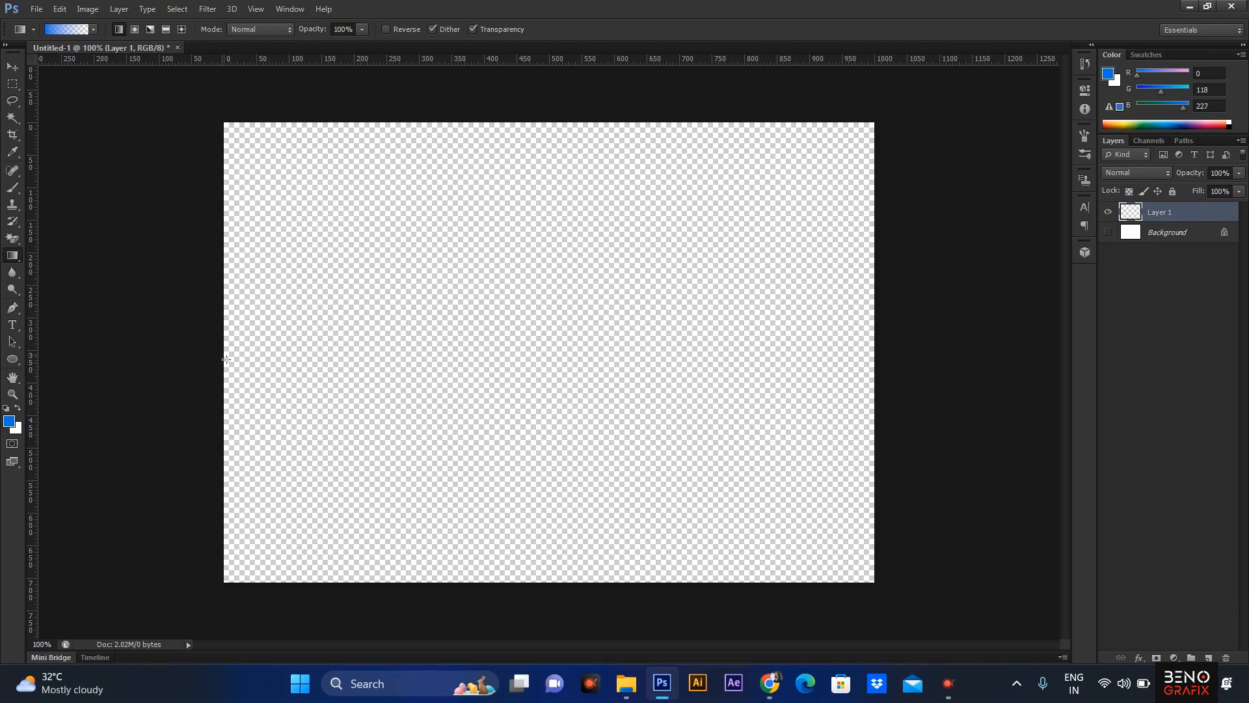
pyautogui.moveTo(225, 355); pyautogui.dragTo(874, 335)
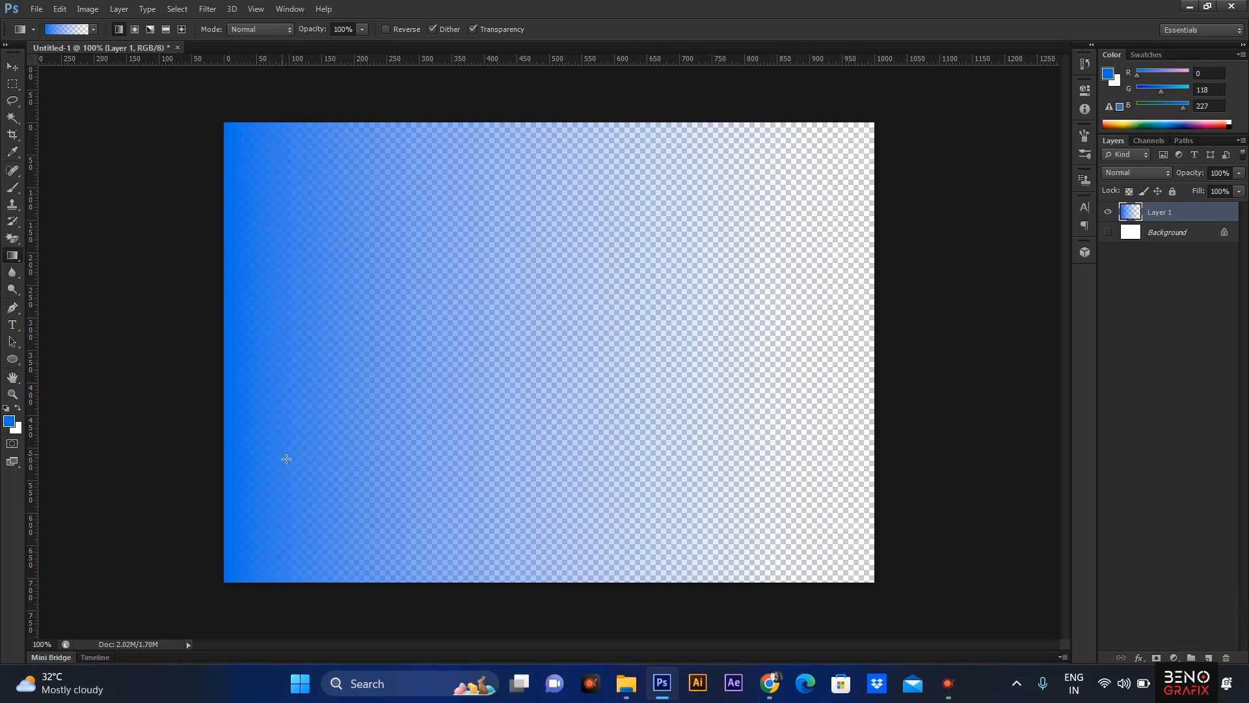
# - Fill Layer 1 with a horizontal gradient across the middle of the canvas using the Red, Green preset
pyautogui.click(67, 29)
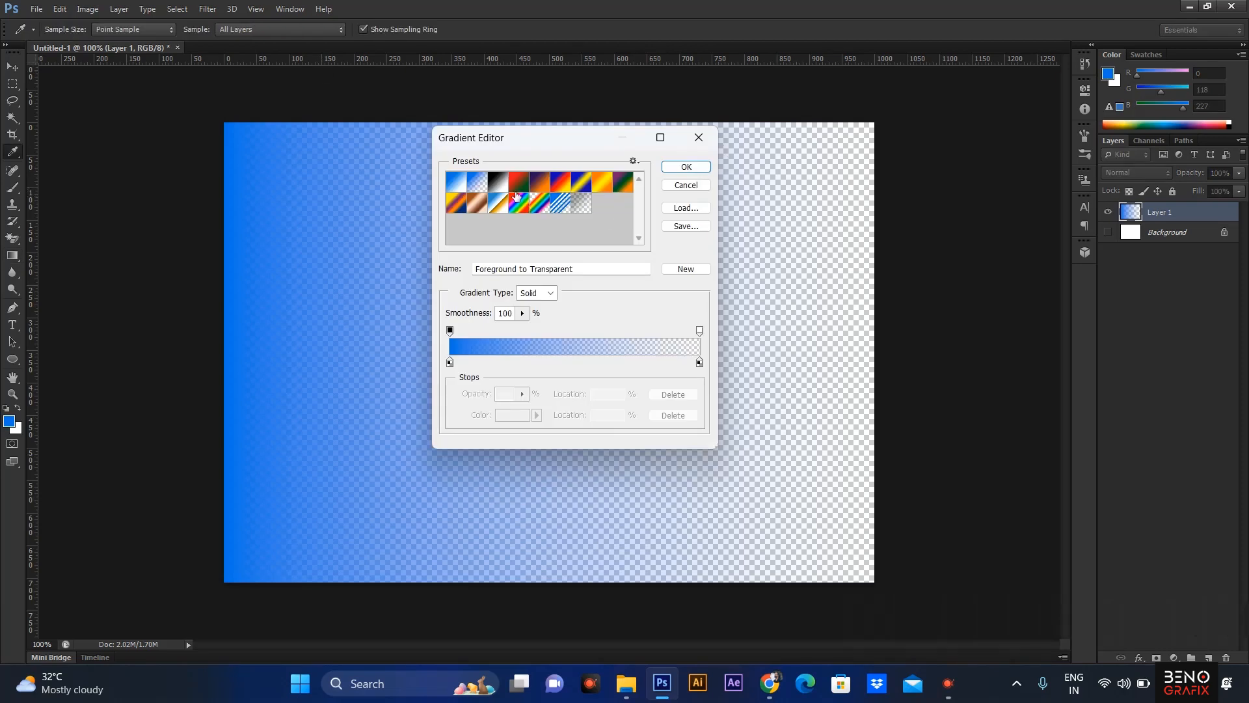
pyautogui.click(522, 190)
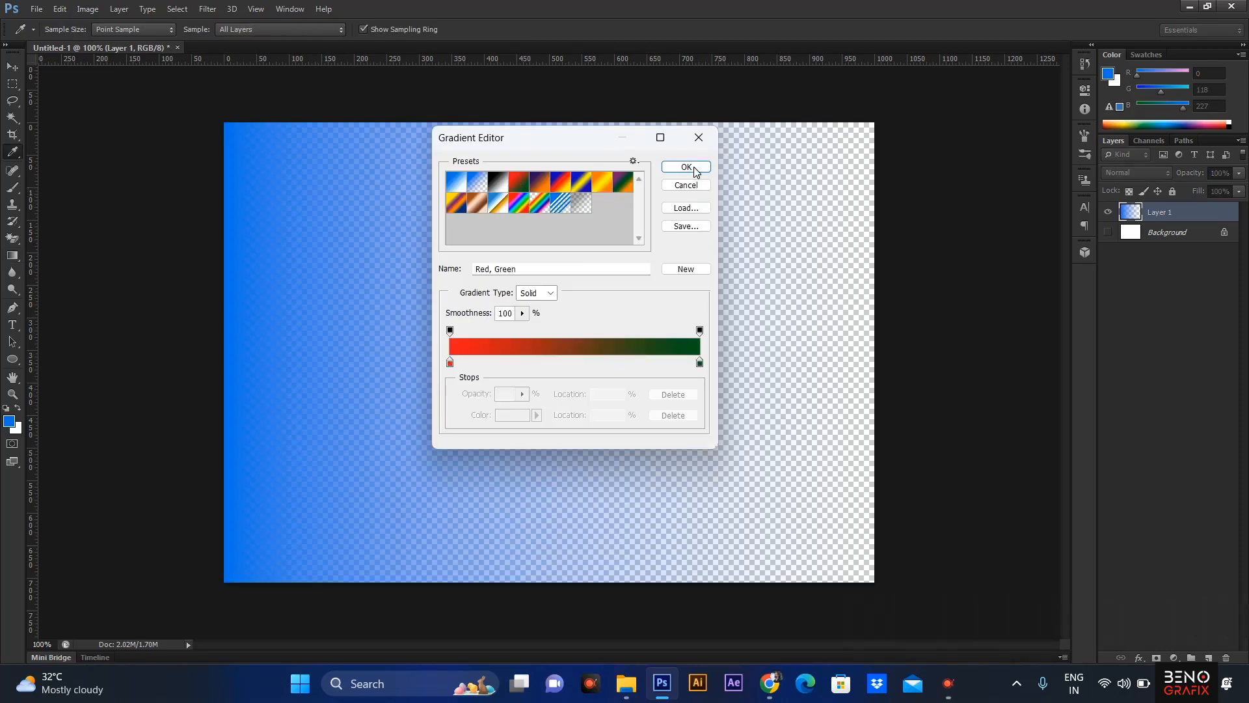
pyautogui.click(687, 167)
pyautogui.moveTo(442, 293); pyautogui.dragTo(757, 290)
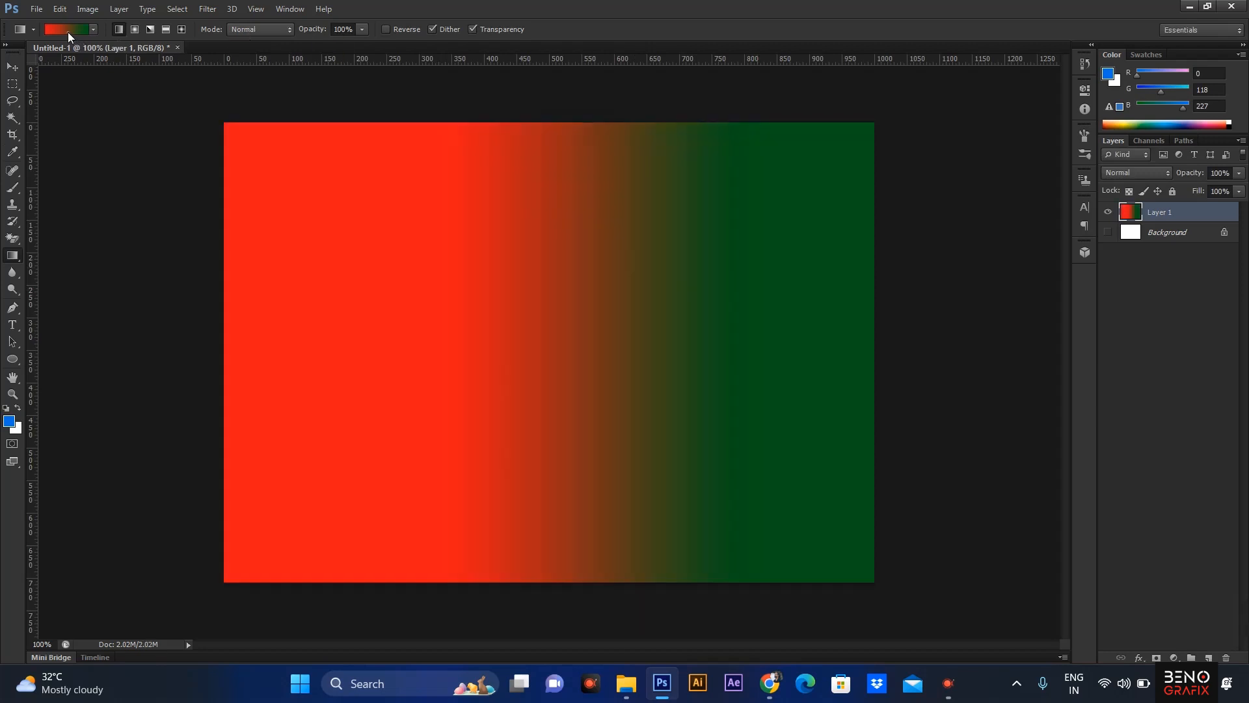
# - Refill Layer 1 with a left-to-right gradient using the Blue, Red, Yellow preset
pyautogui.click(68, 31)
pyautogui.click(572, 183)
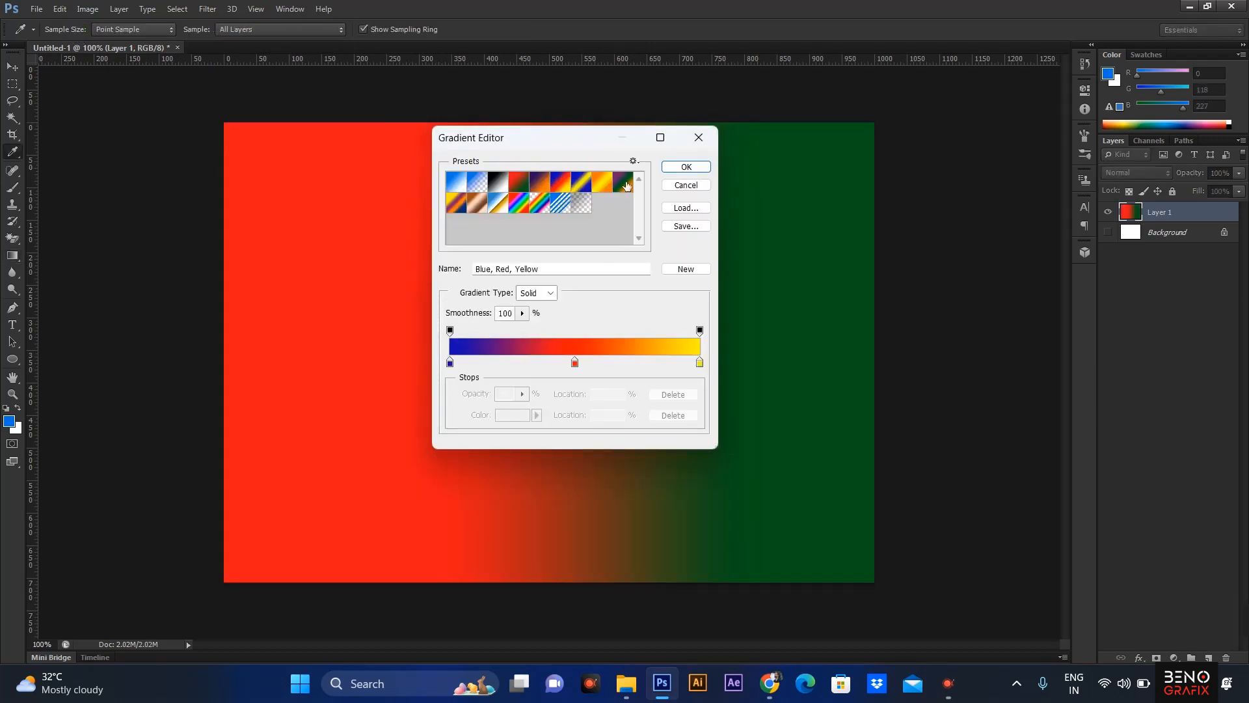
pyautogui.click(687, 168)
pyautogui.moveTo(437, 302); pyautogui.dragTo(741, 264)
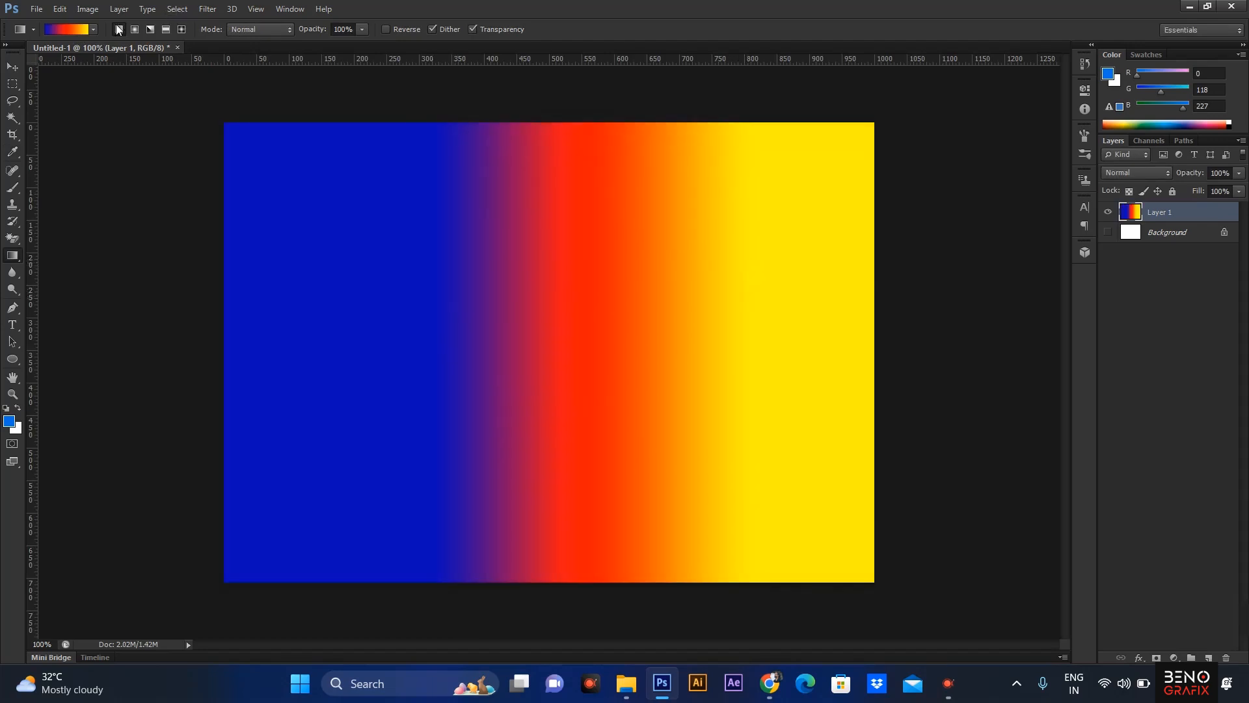
# - Replace the gradient presets with the Metals set and fill Layer 1 left to right with the Brass gradient
pyautogui.click(76, 30)
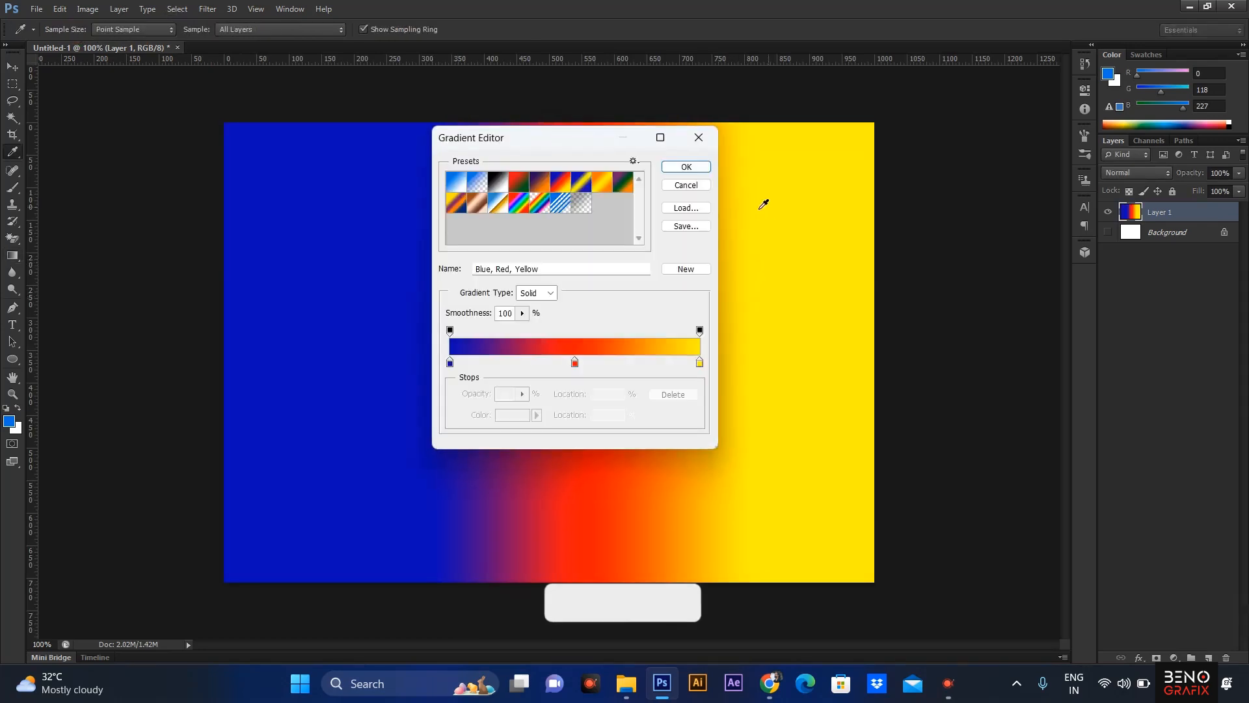
pyautogui.click(633, 162)
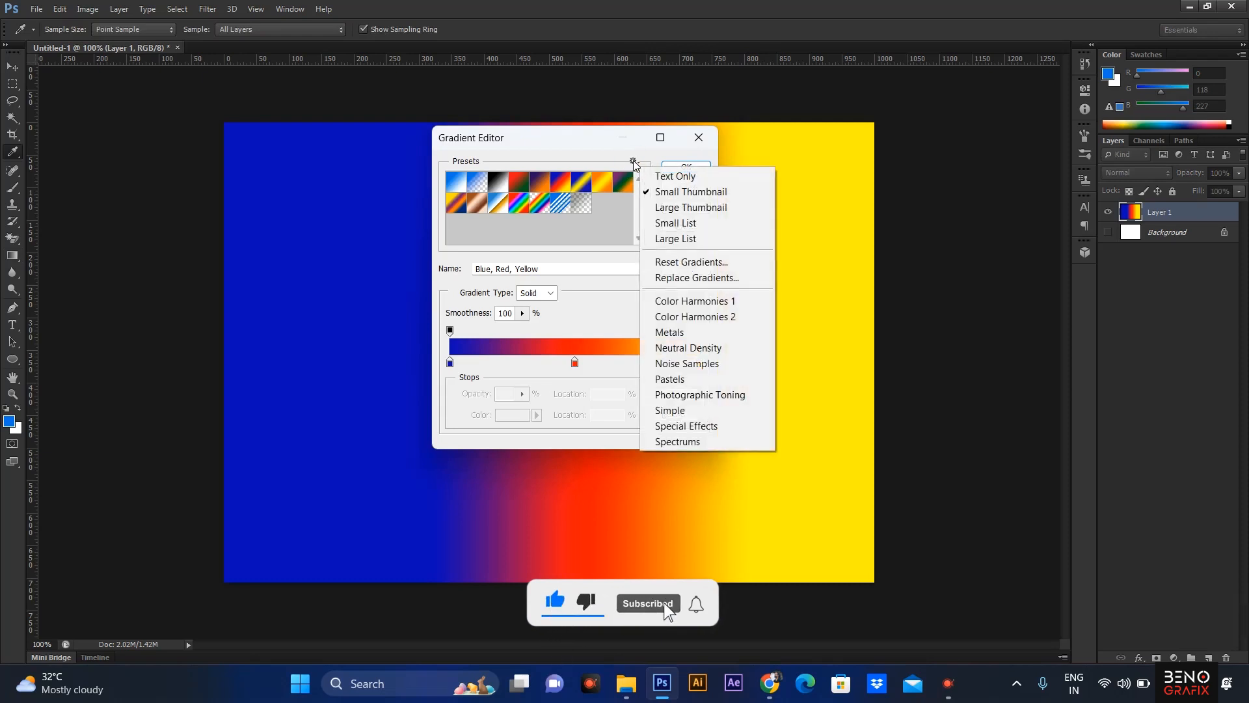
pyautogui.click(680, 333)
pyautogui.click(572, 259)
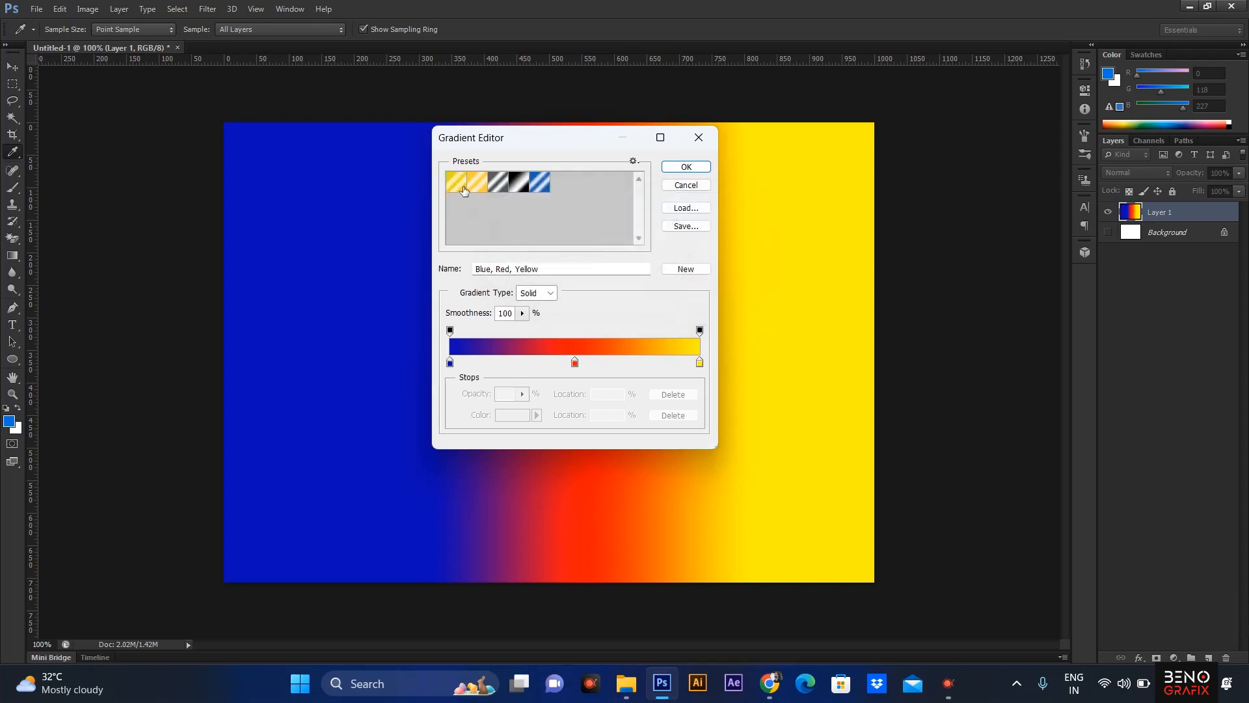
pyautogui.click(460, 188)
pyautogui.click(693, 168)
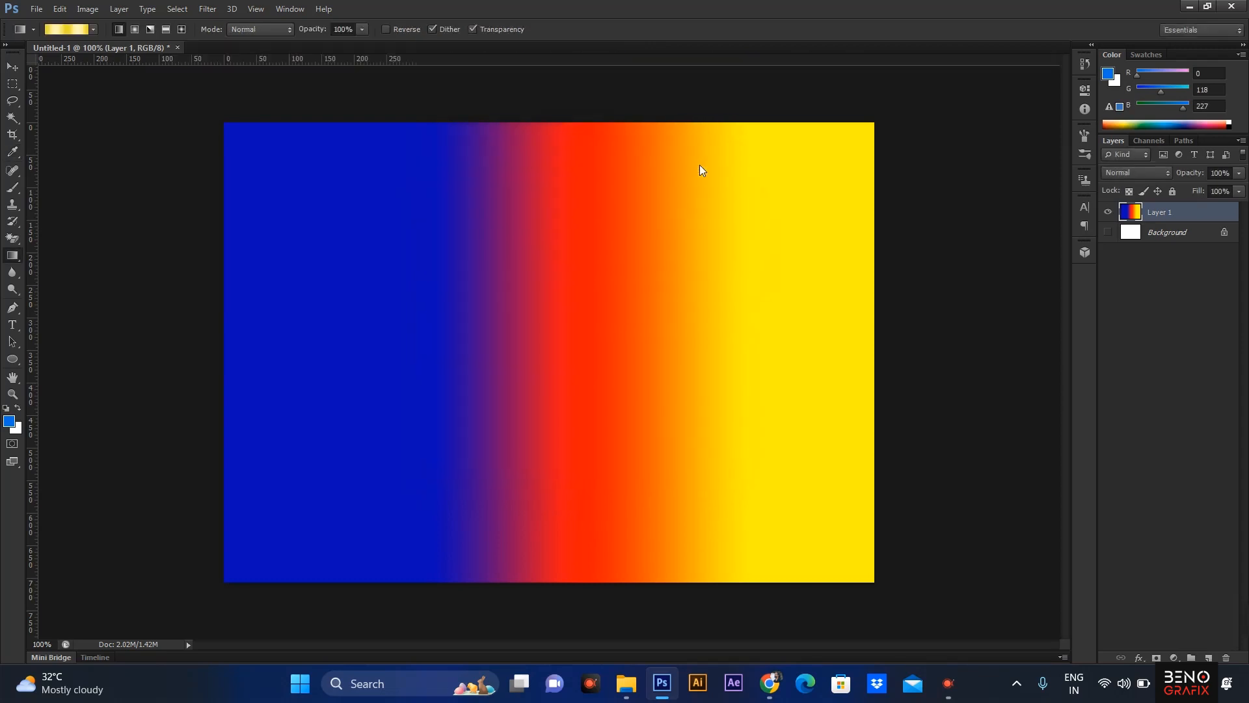
pyautogui.moveTo(309, 336); pyautogui.dragTo(789, 331)
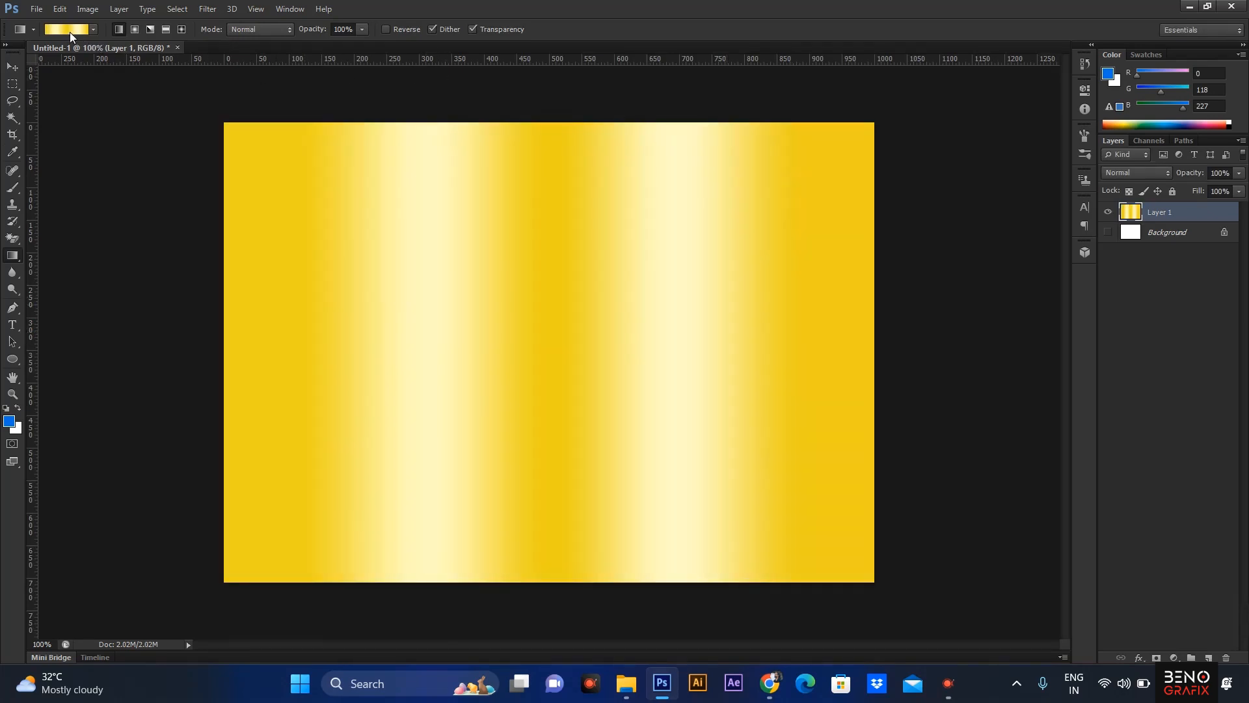
# - Replace the gradient presets with the Pastels set and fill Layer 1 left to right with the Blue, Yellow, Pink gradient
pyautogui.click(69, 33)
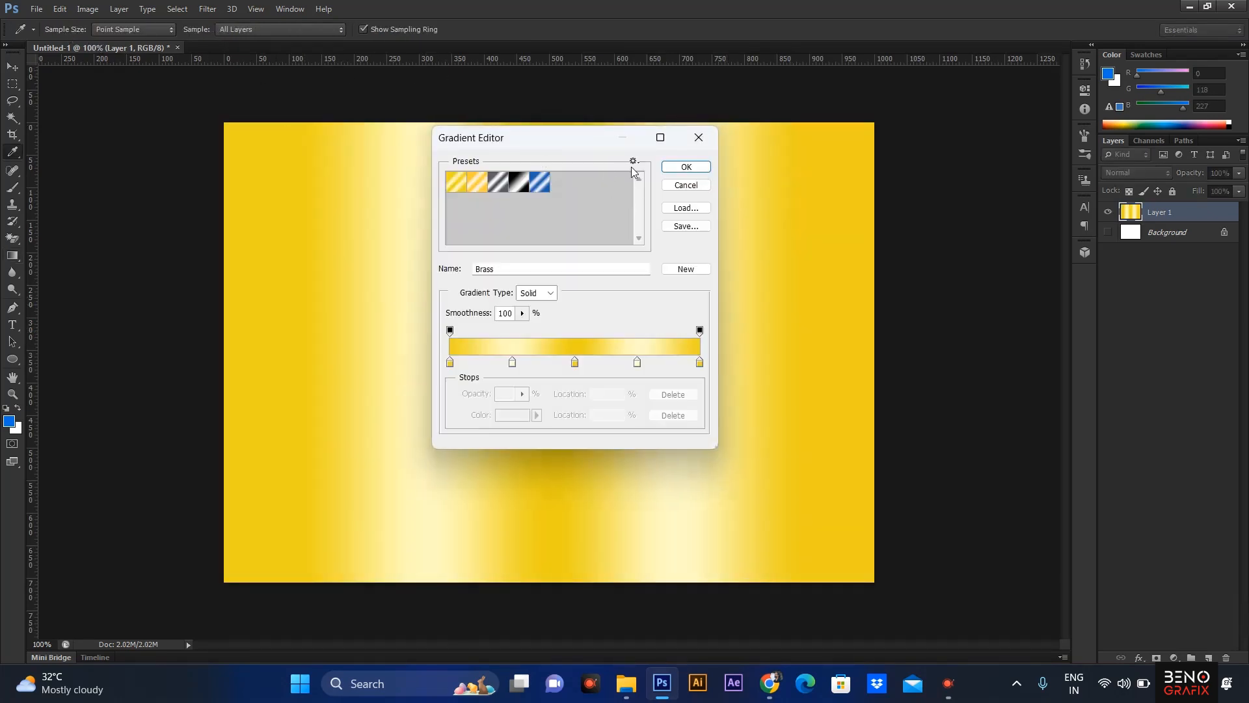
pyautogui.click(633, 161)
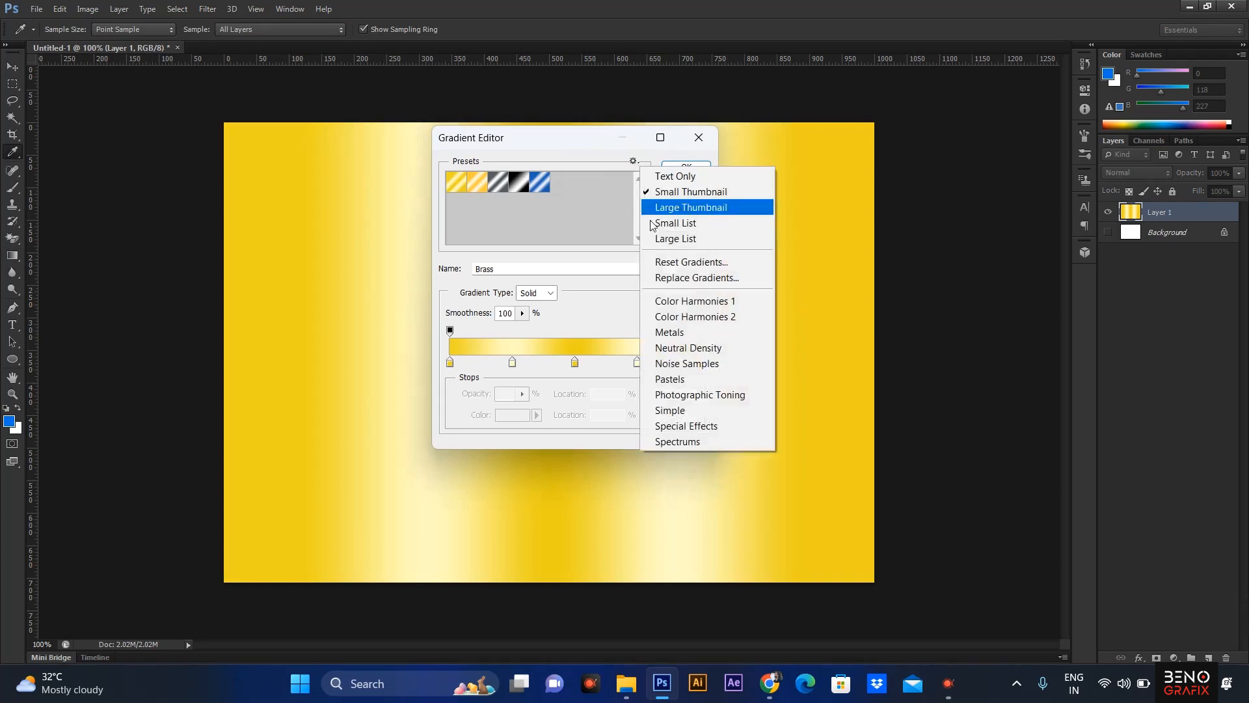
pyautogui.click(681, 380)
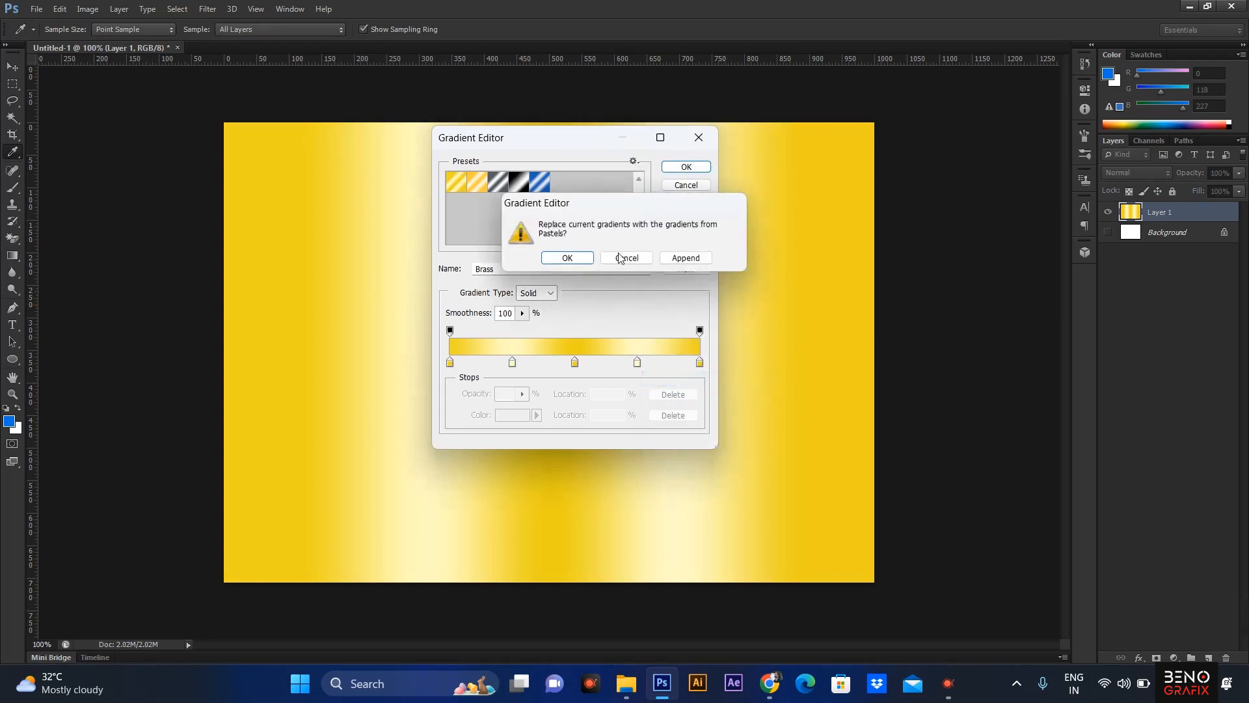
pyautogui.click(575, 257)
pyautogui.click(473, 193)
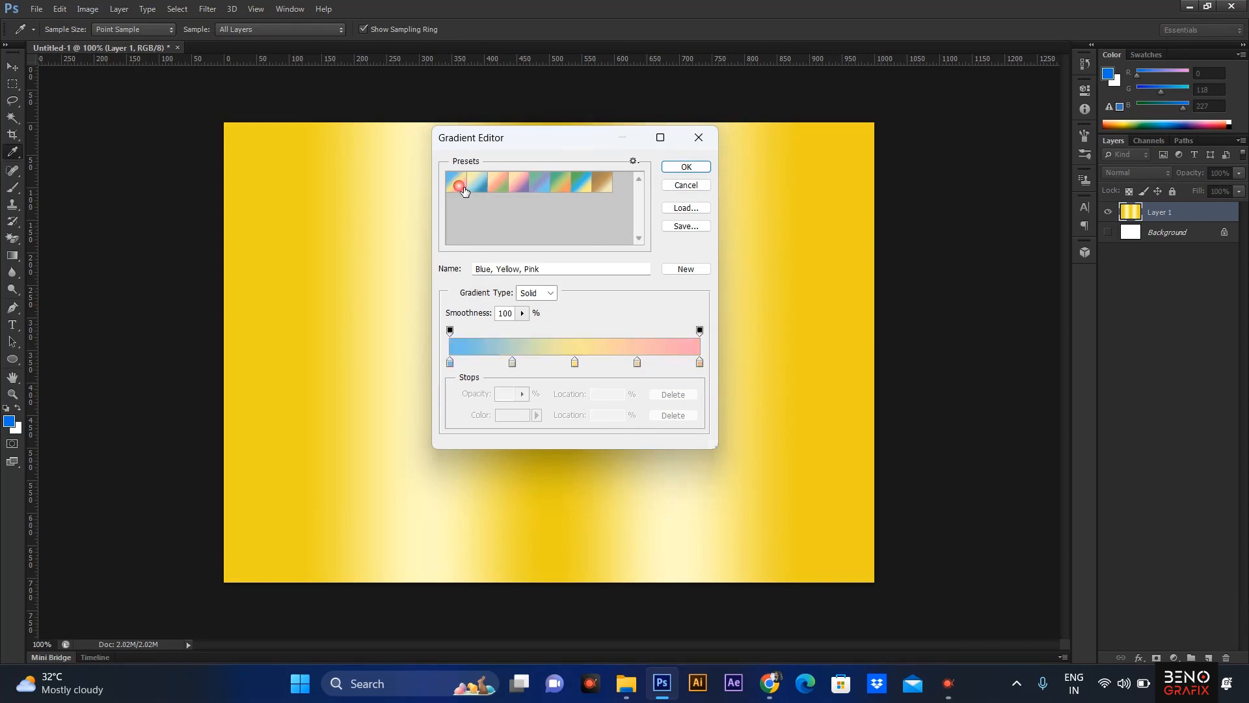
pyautogui.click(689, 168)
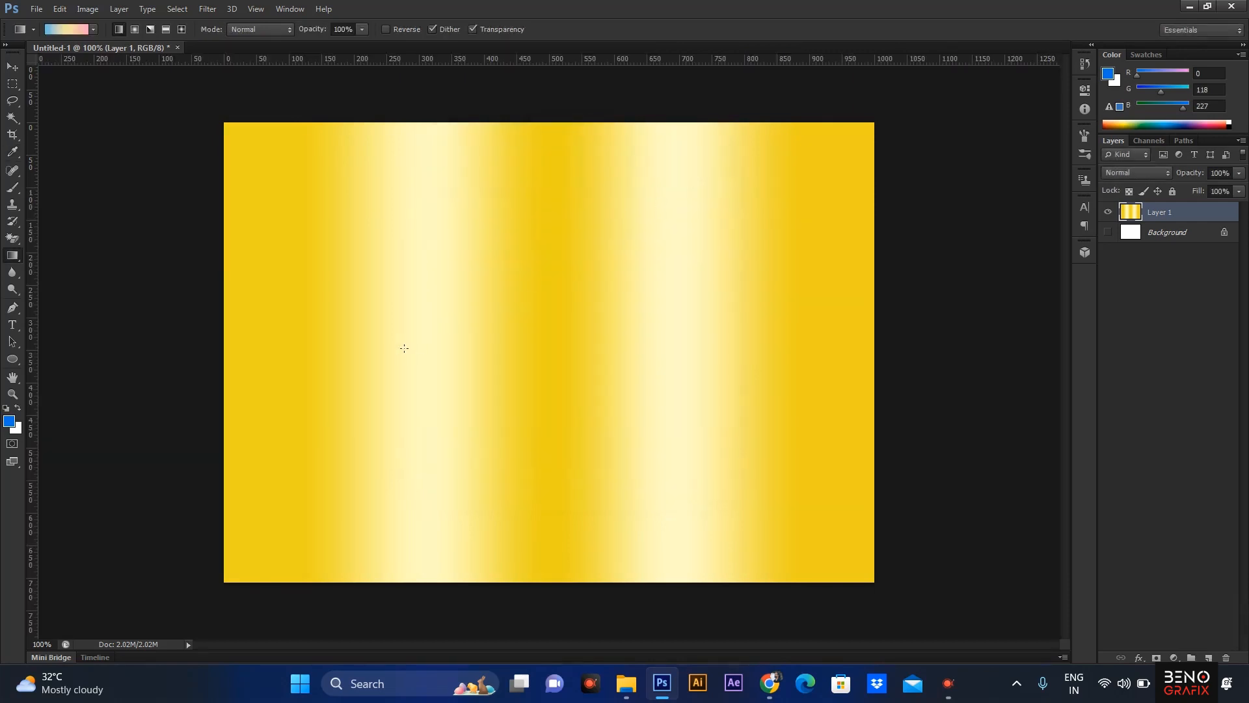
pyautogui.moveTo(357, 343); pyautogui.dragTo(806, 339)
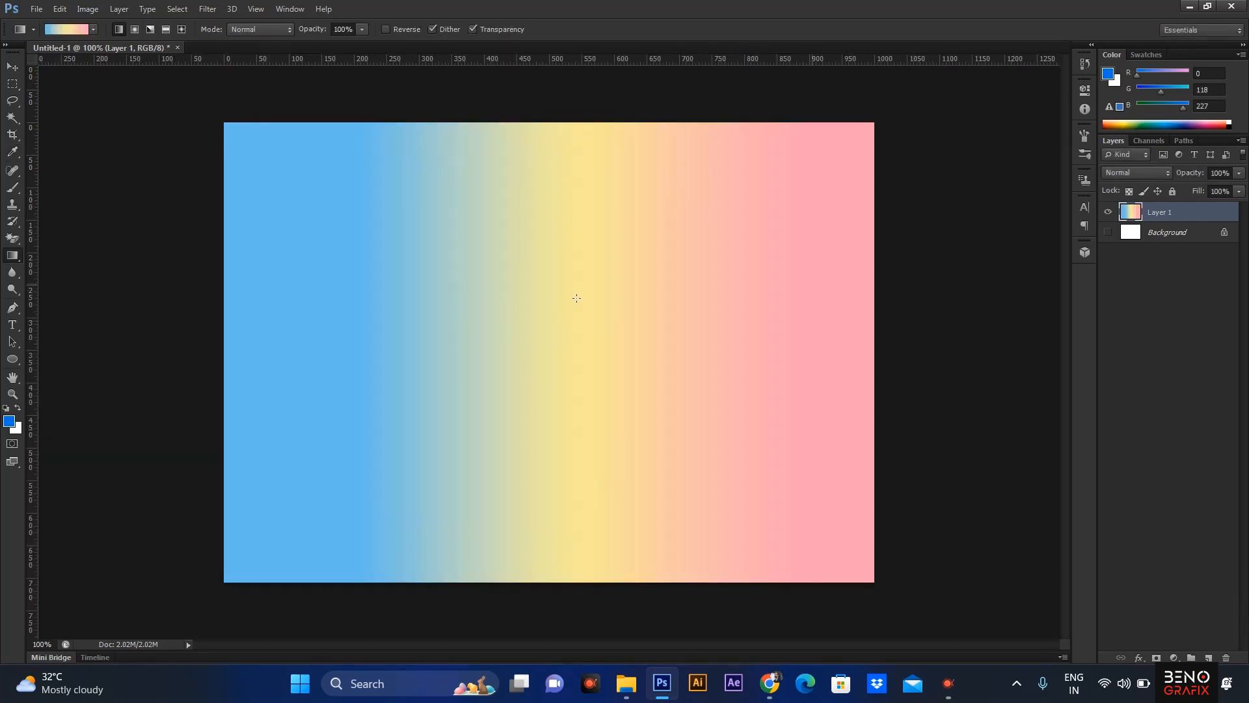
# - Reset the gradient presets, replacing the current set with the default gradients
pyautogui.click(65, 30)
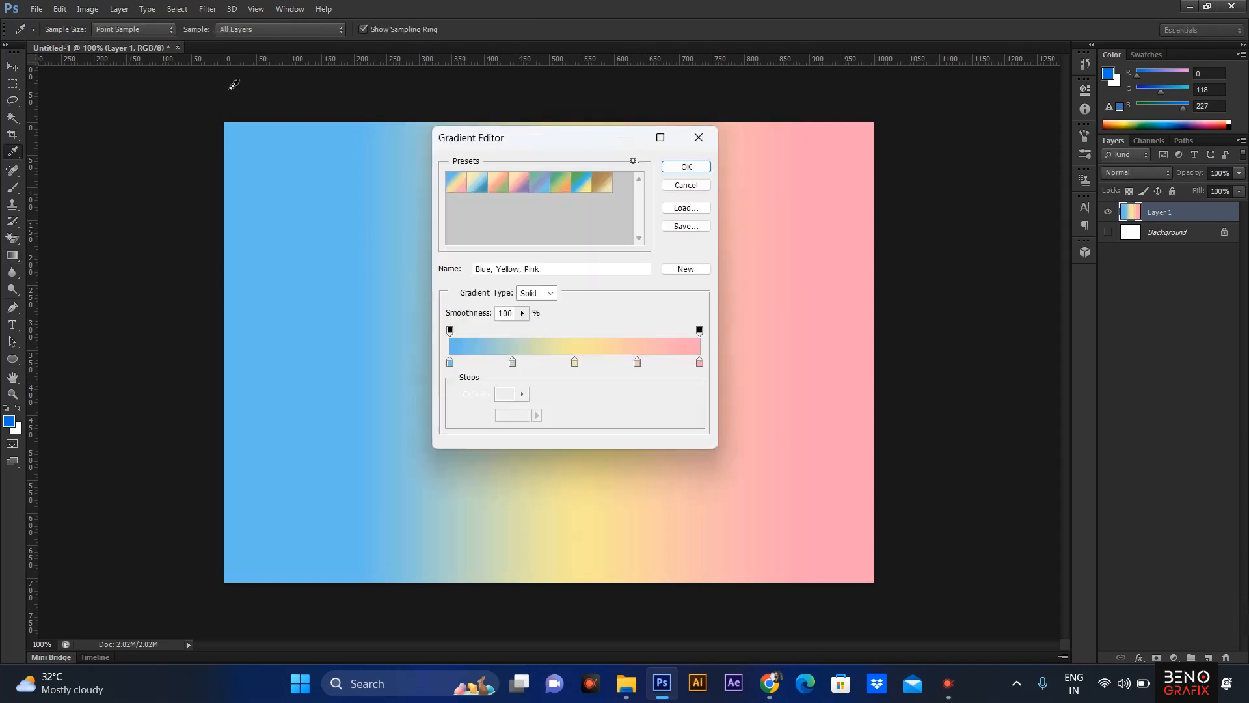
pyautogui.click(634, 162)
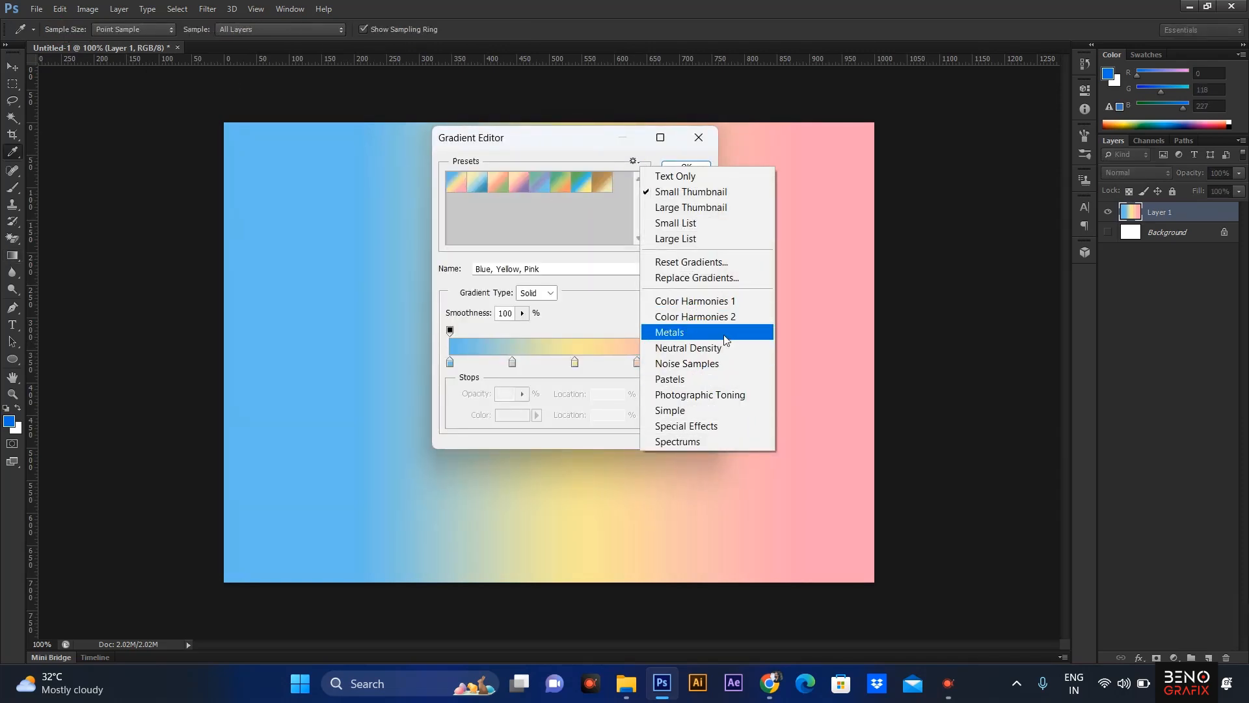
pyautogui.click(688, 263)
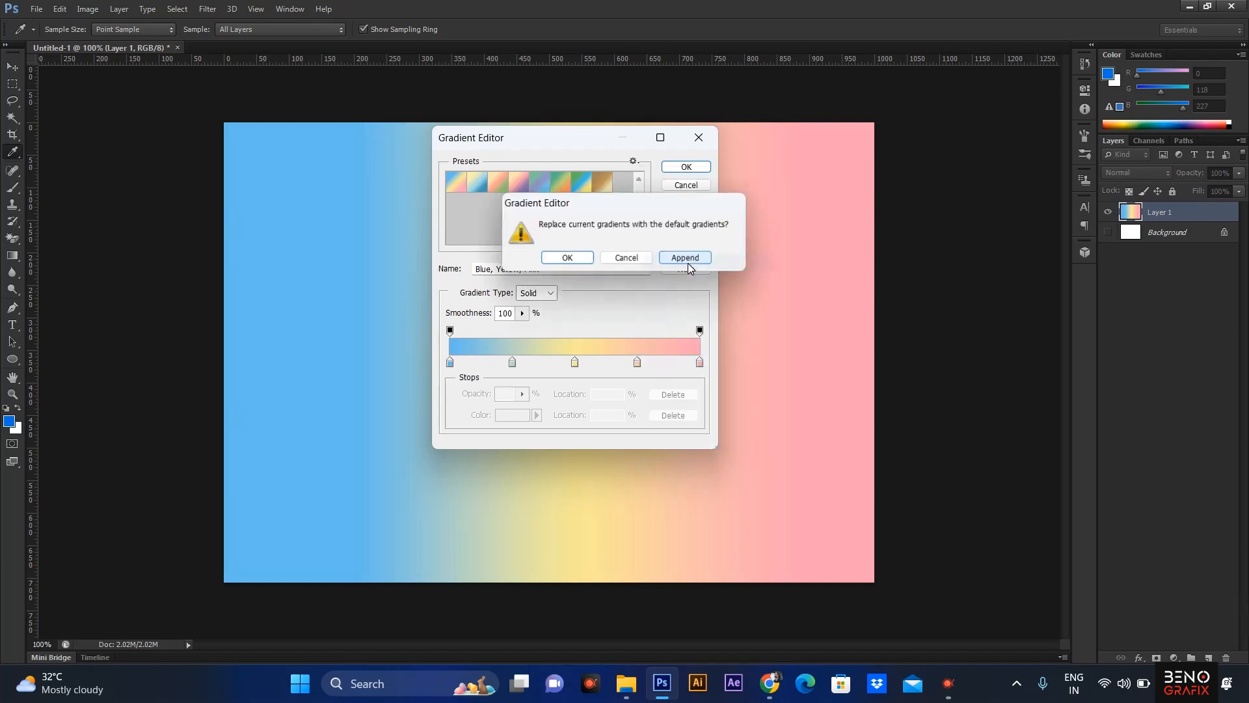
pyautogui.click(567, 258)
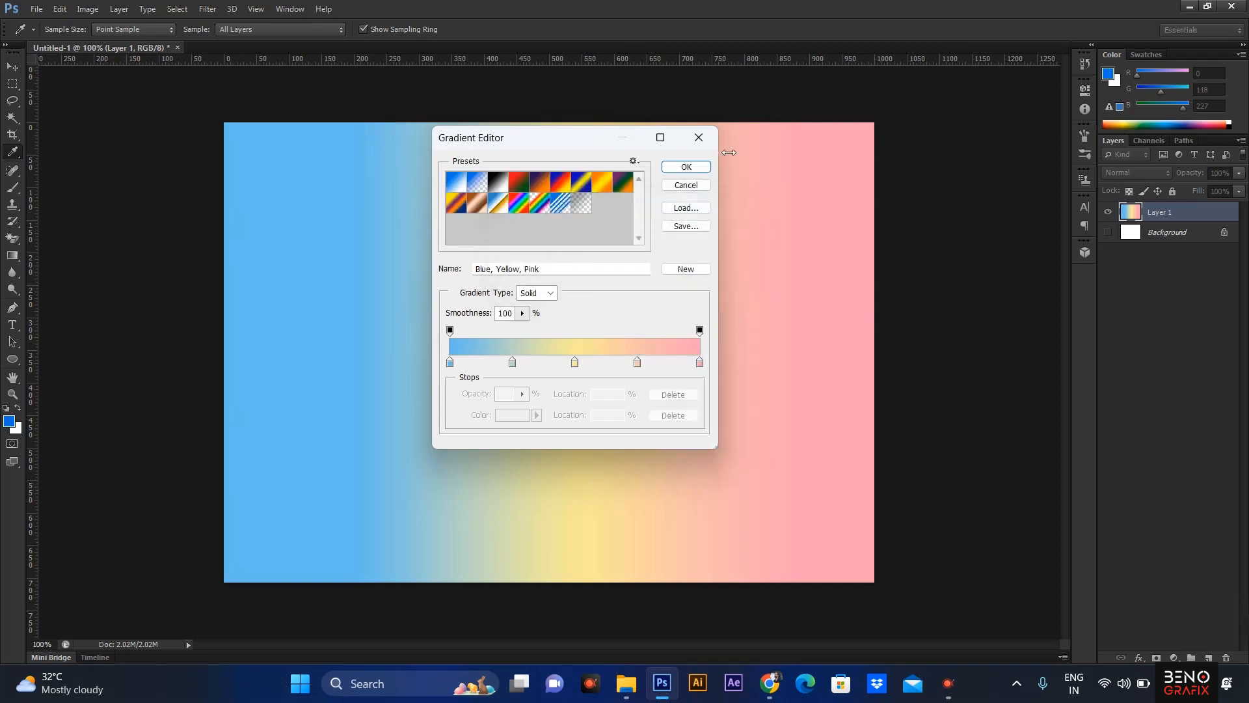
pyautogui.click(694, 169)
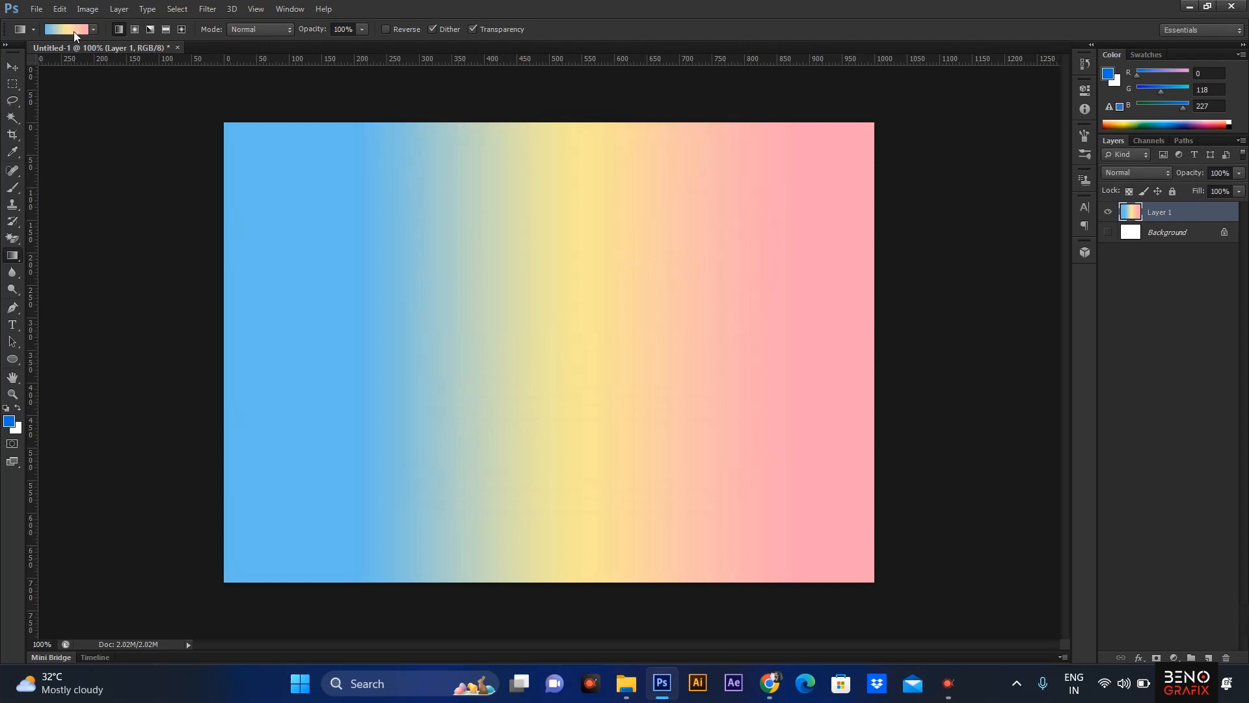
# - Fill Layer 1 with the blue-yellow-blue preset gradient, running diagonally from the canvas's upper left to its lower right
pyautogui.click(73, 32)
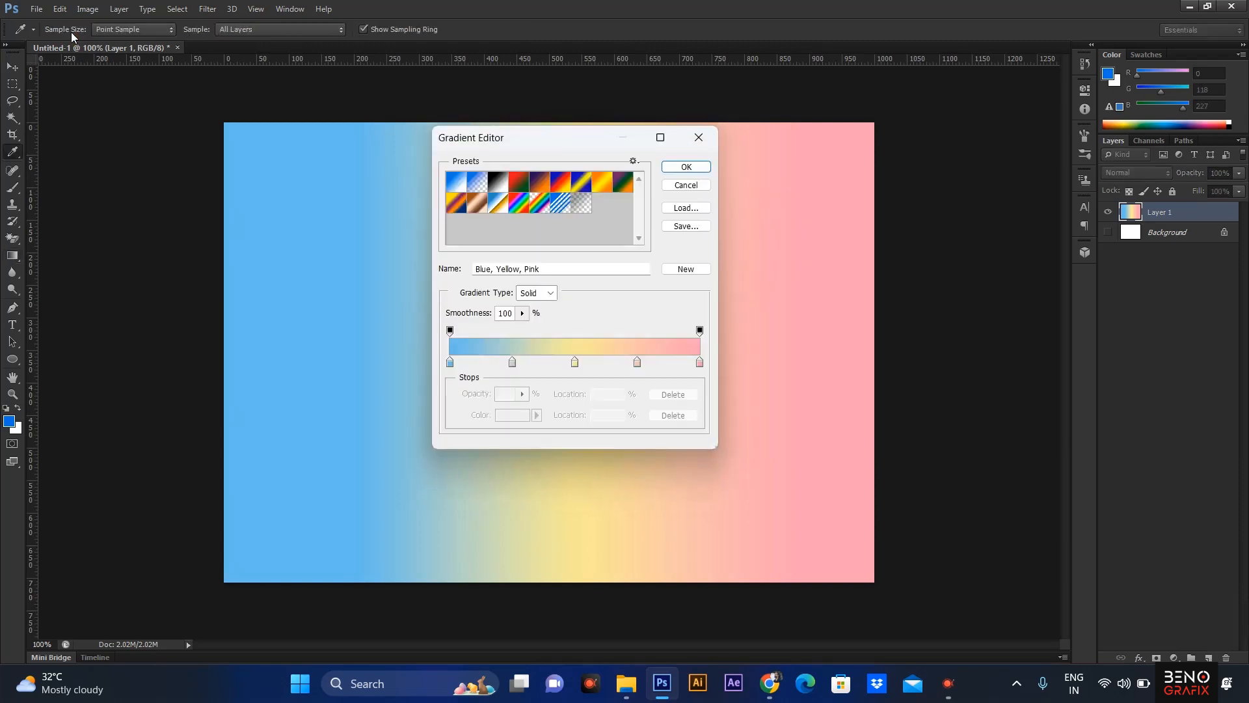
pyautogui.press('Escape')
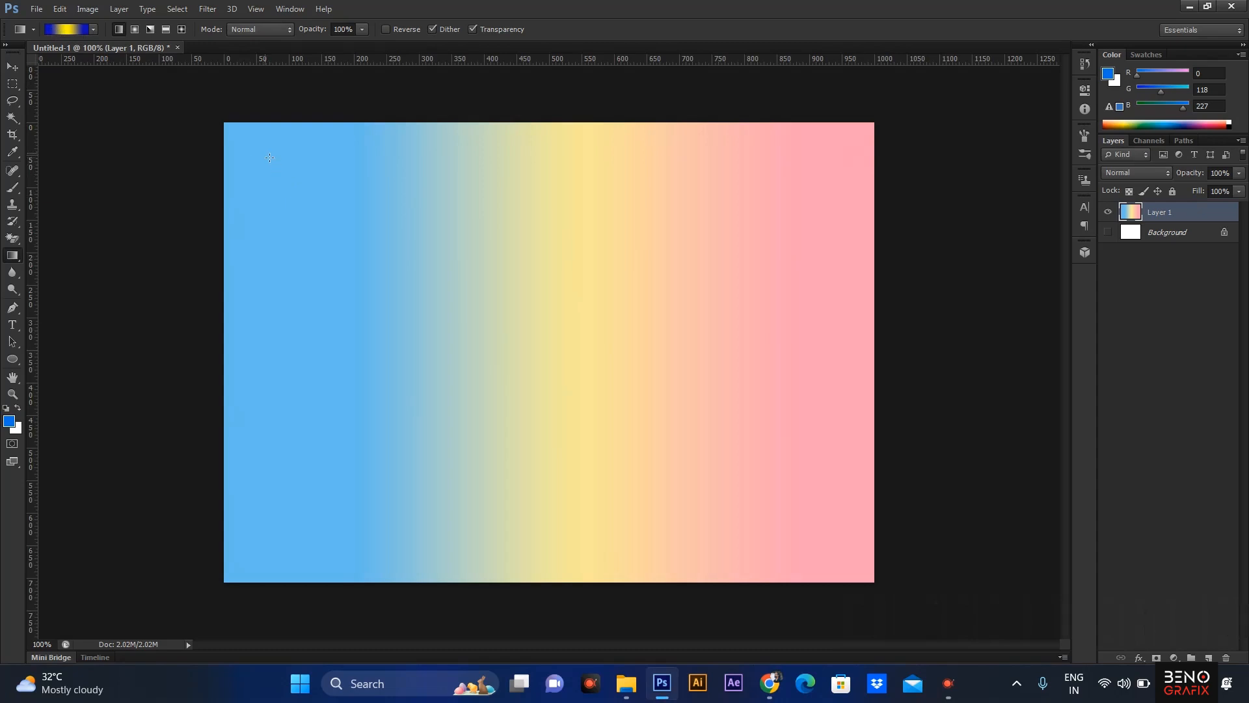
pyautogui.moveTo(258, 150); pyautogui.dragTo(849, 559)
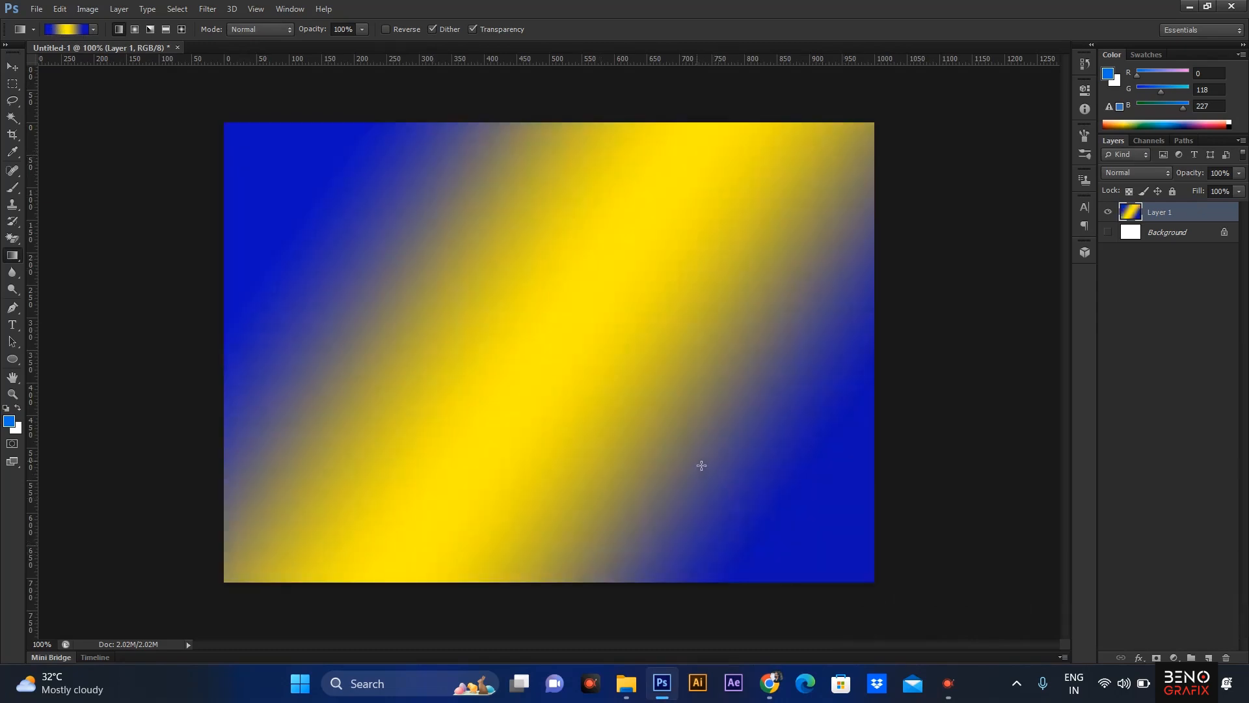
# - Redraw the blue-yellow-blue gradient on Layer 1 diagonally from lower left to upper right, horizontally left to right, and vertically top to bottom
pyautogui.moveTo(283, 546); pyautogui.dragTo(846, 154)
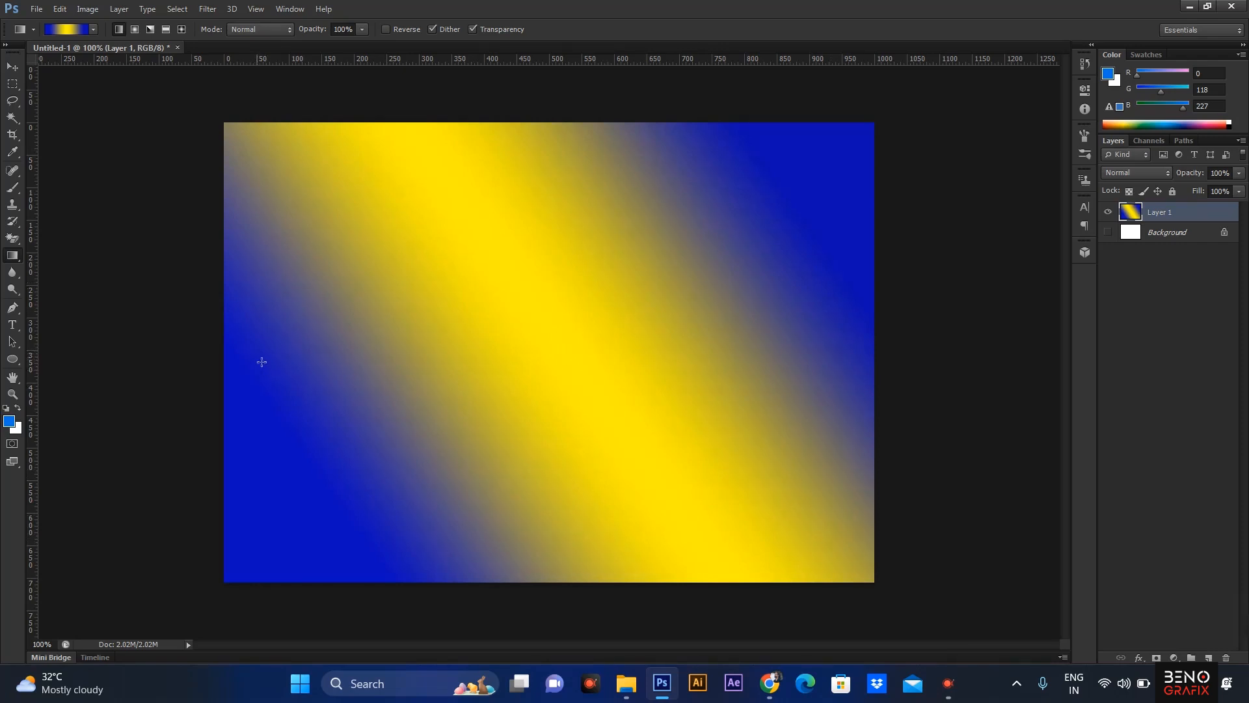
pyautogui.moveTo(258, 352); pyautogui.dragTo(846, 344)
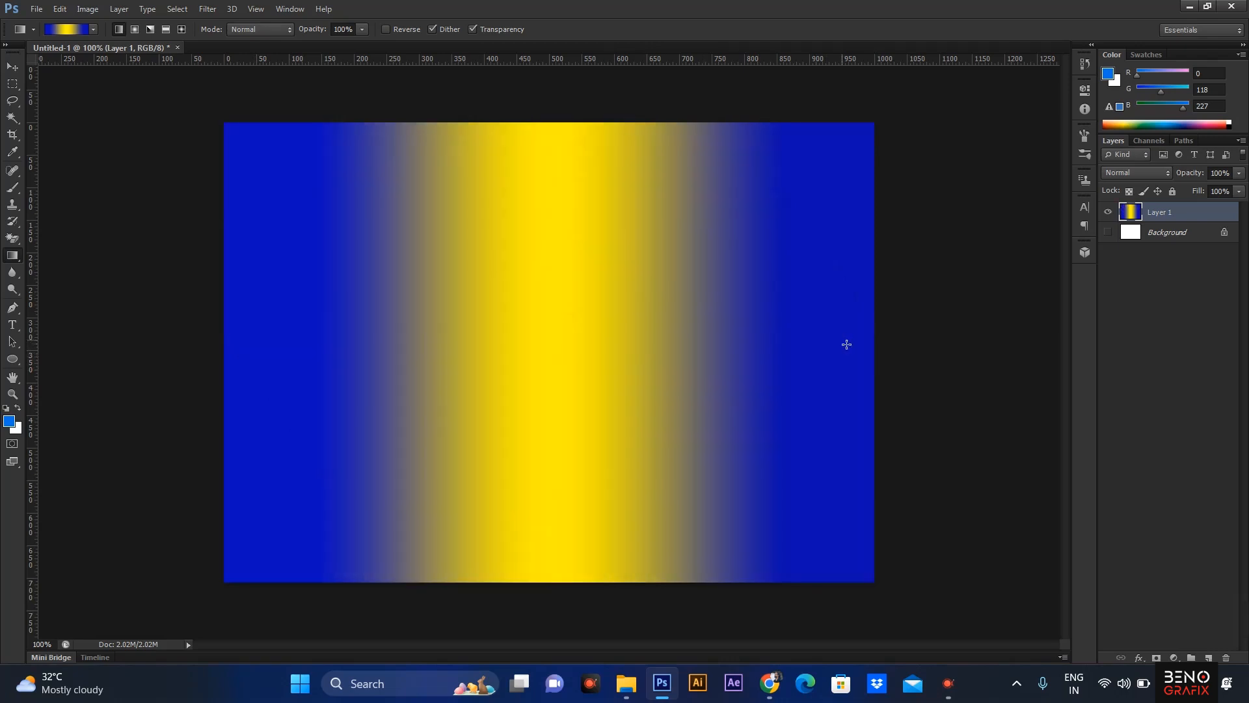
pyautogui.moveTo(534, 132); pyautogui.dragTo(573, 575)
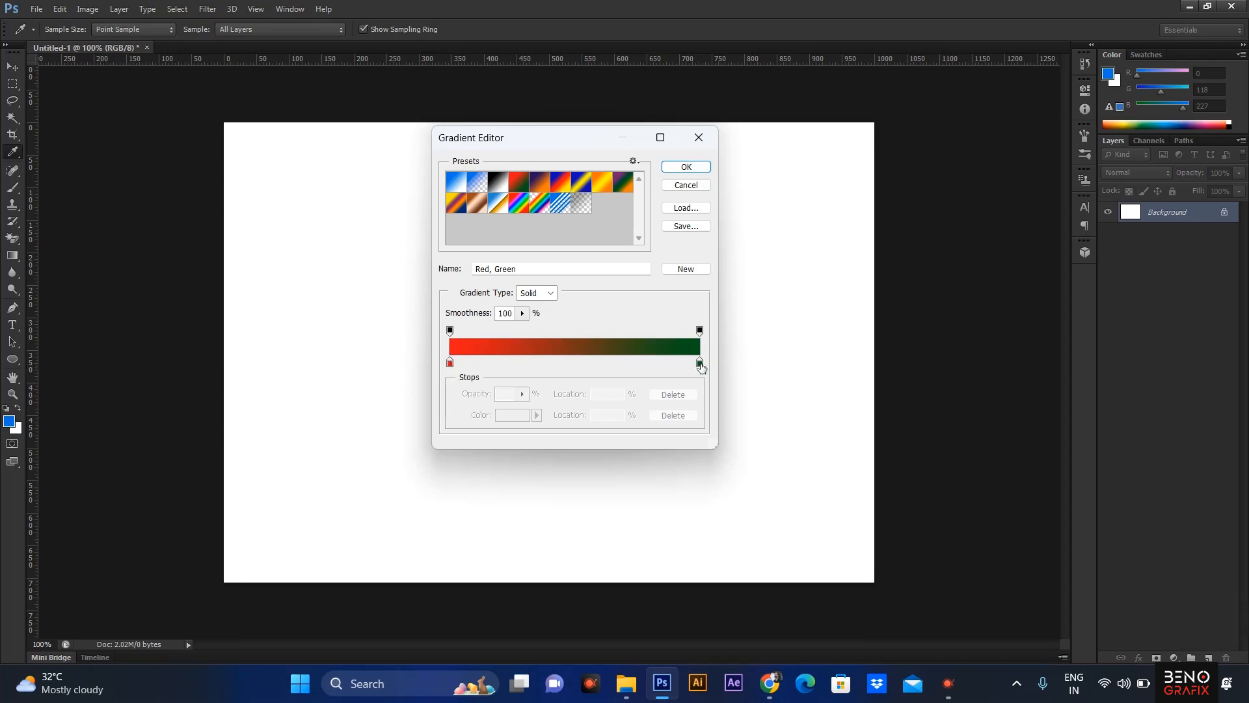
# - Add a yellow (ffd800) color stop to the Red, Green gradient and place it at about 31%
pyautogui.moveTo(579, 368); pyautogui.dragTo(578, 362)
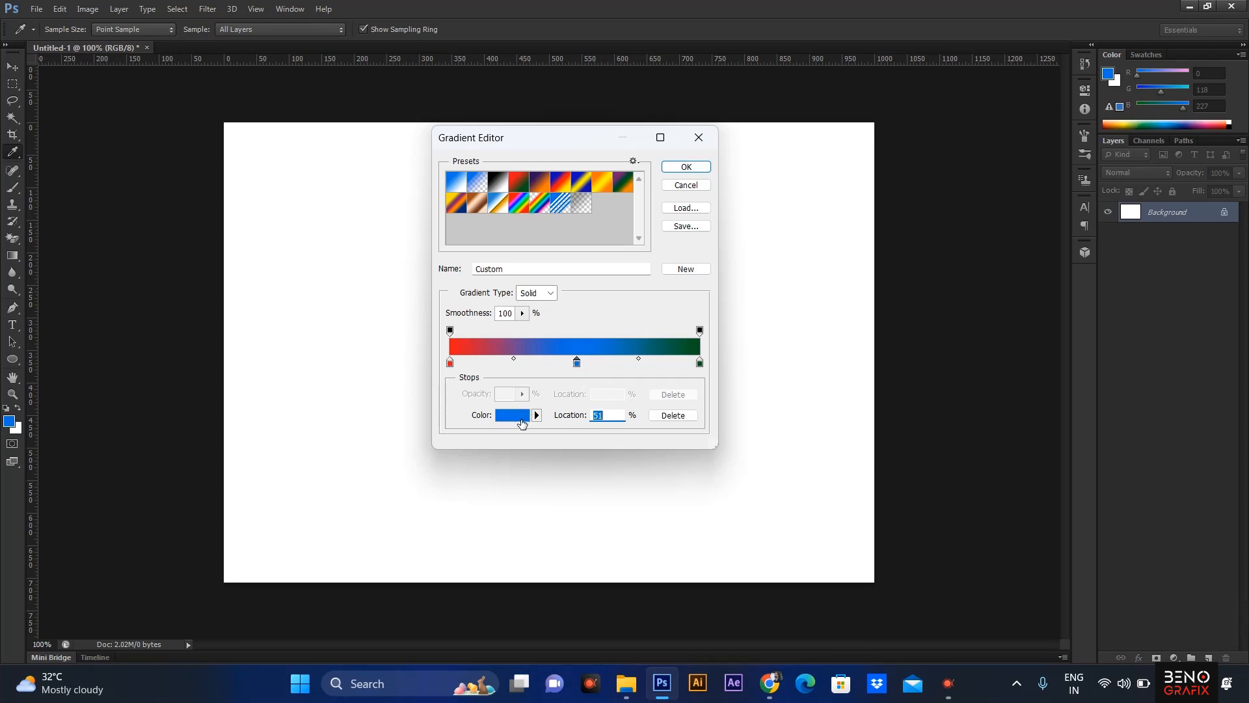
pyautogui.click(521, 423)
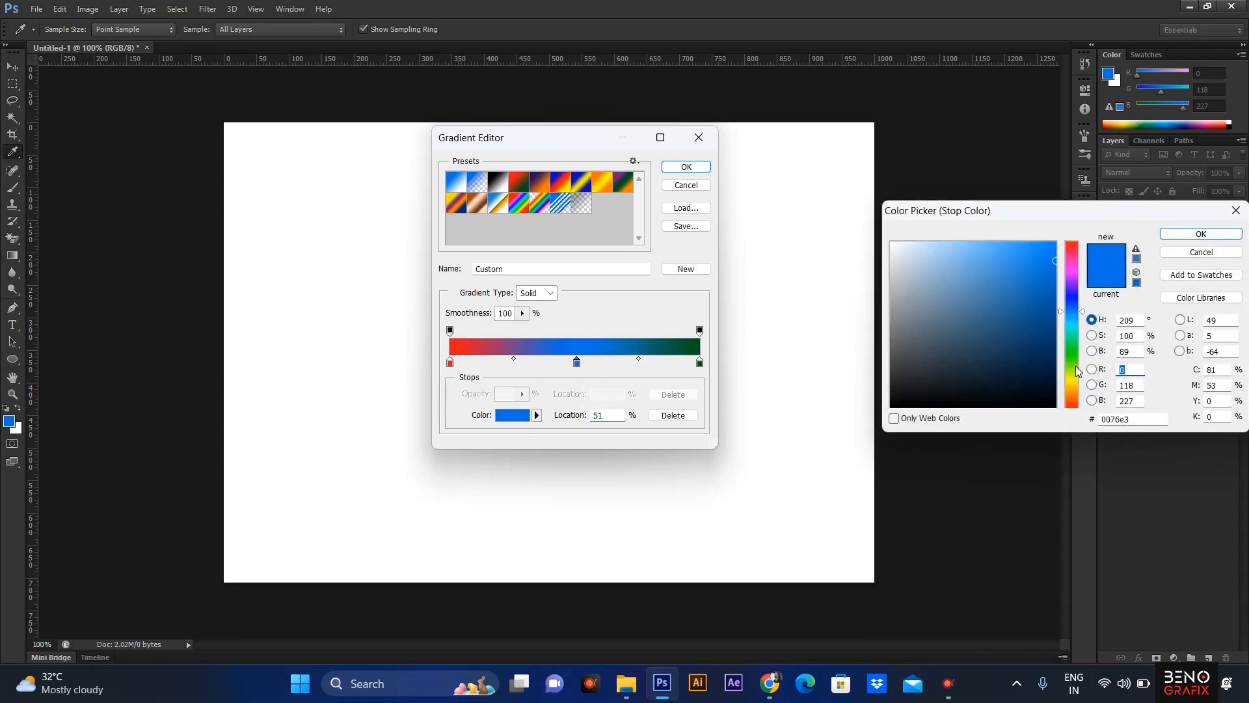
pyautogui.click(1074, 384)
pyautogui.click(1055, 244)
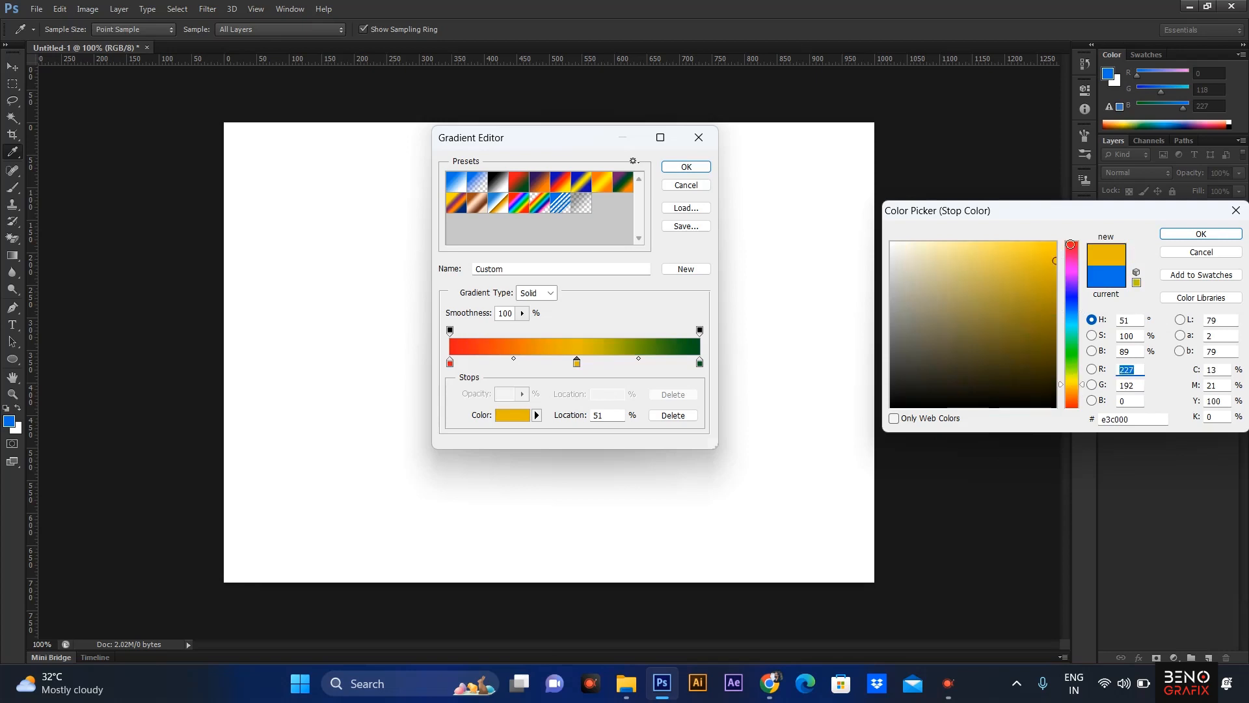
pyautogui.click(1218, 253)
pyautogui.click(1201, 234)
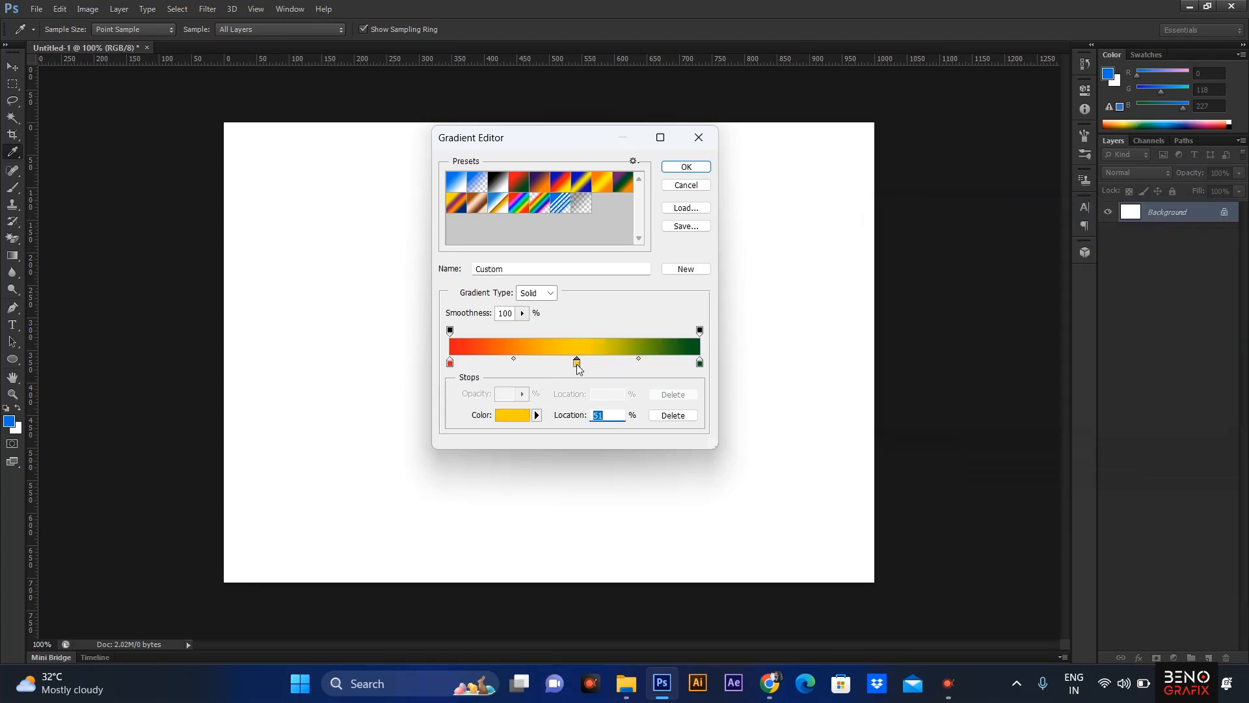
pyautogui.moveTo(577, 361); pyautogui.dragTo(527, 362)
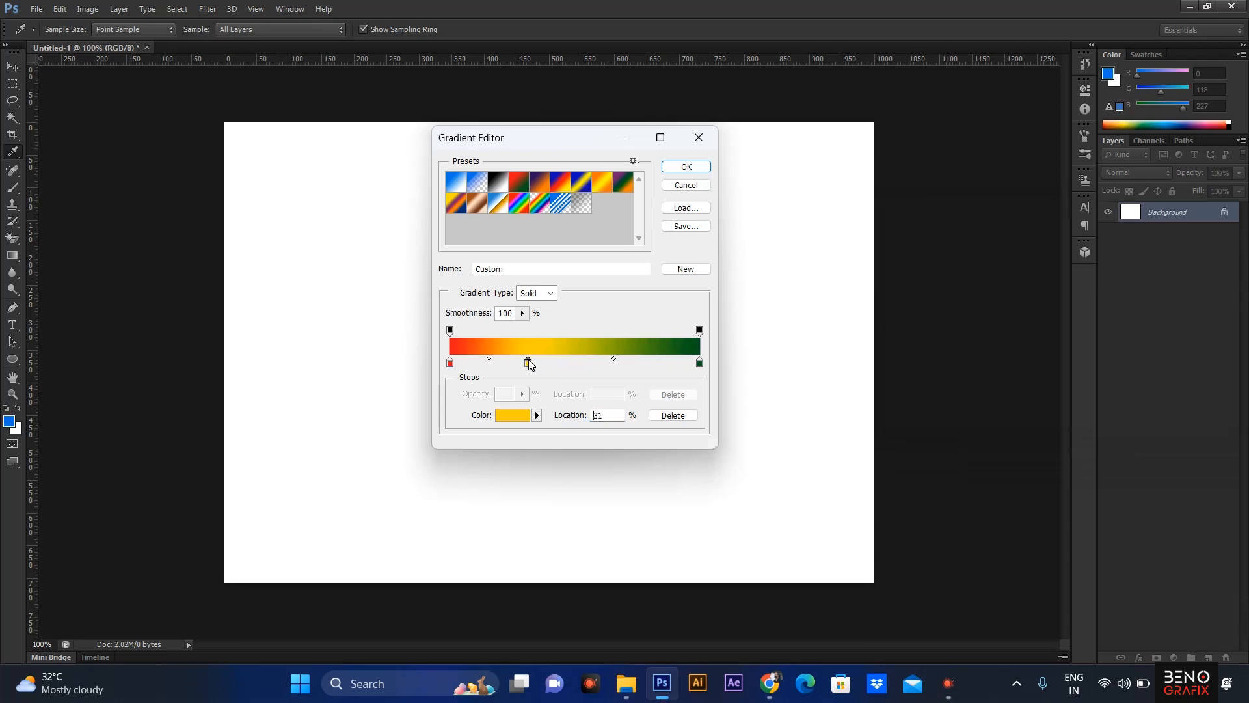
# - Add a light blue (00ccff) color stop at about 68% and draw the custom gradient left to right across the Background
pyautogui.click(620, 369)
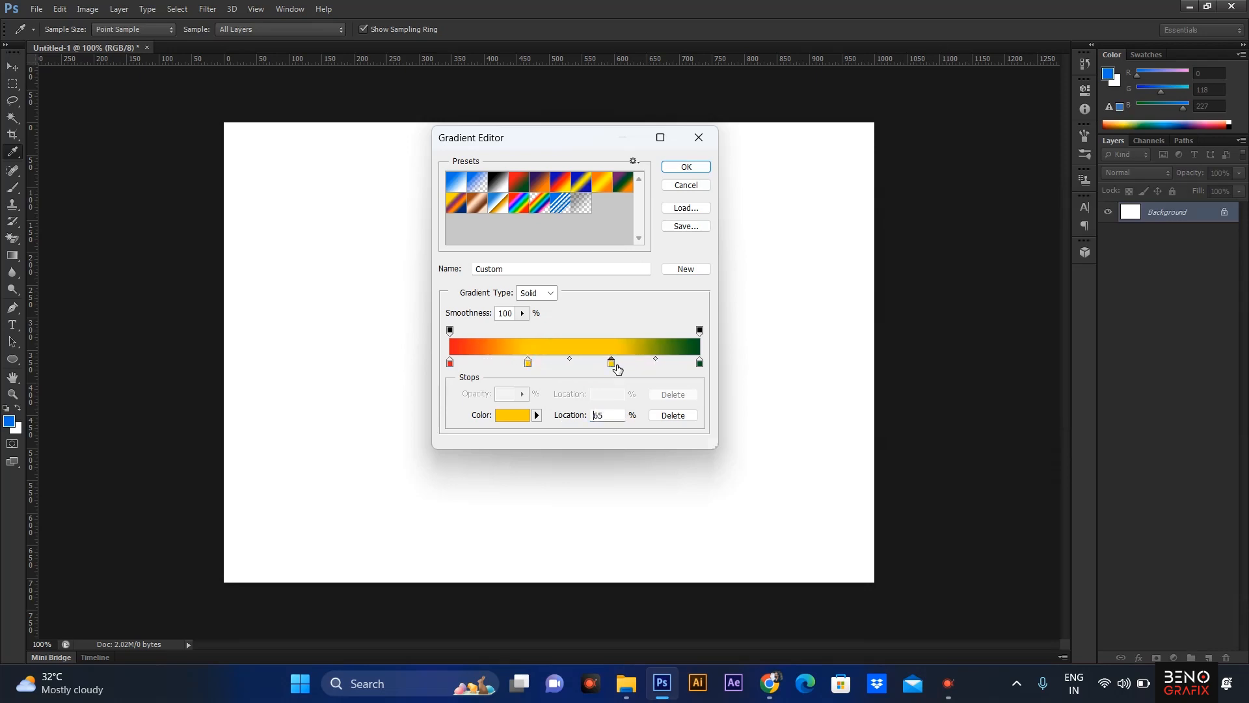
pyautogui.click(524, 422)
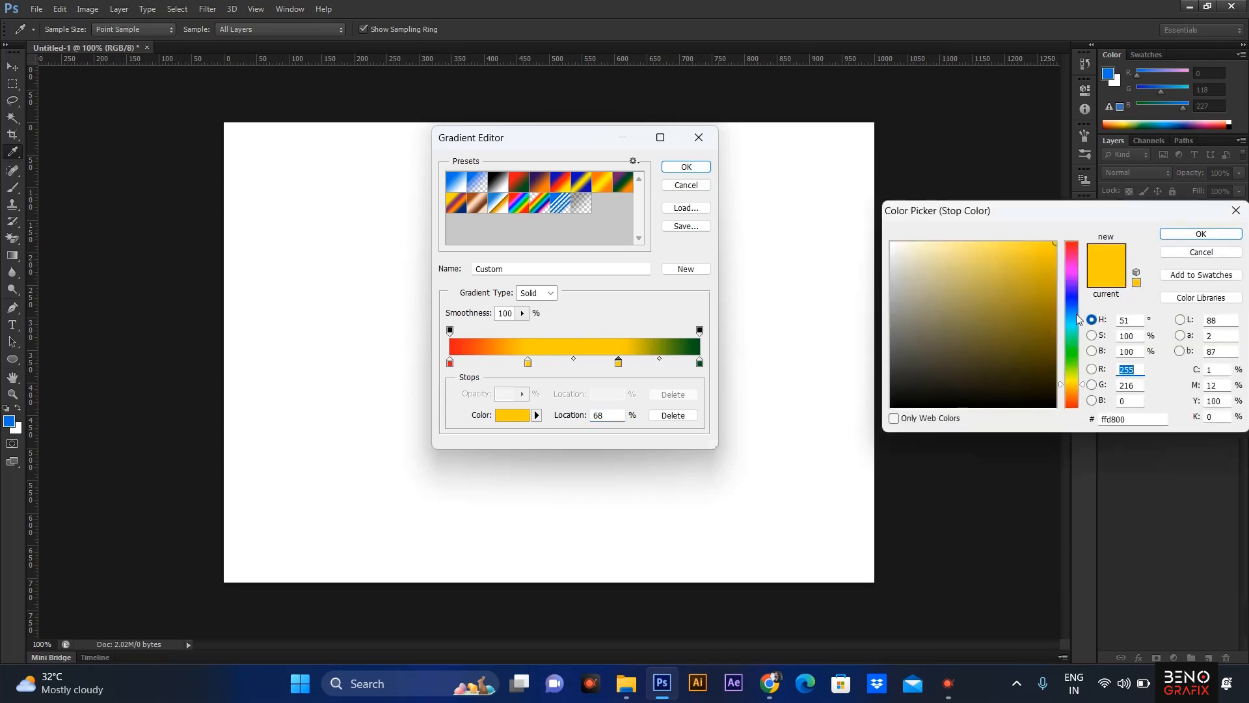
pyautogui.click(1078, 319)
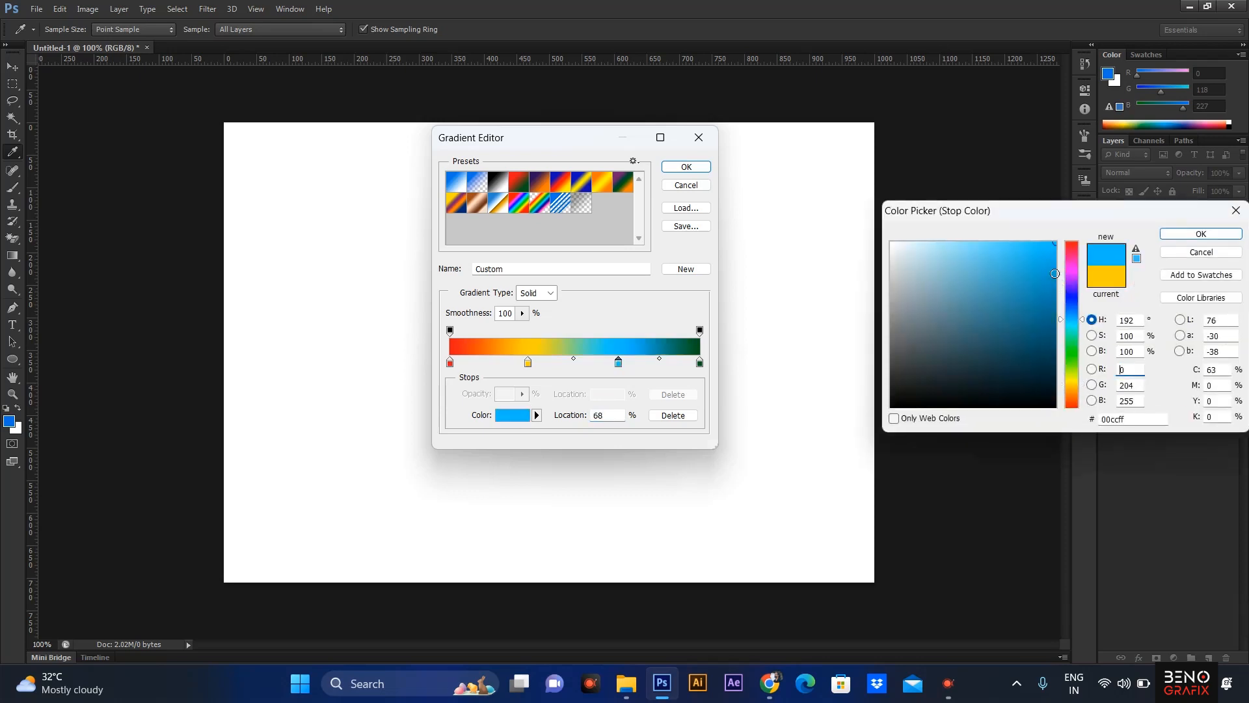
pyautogui.click(1202, 234)
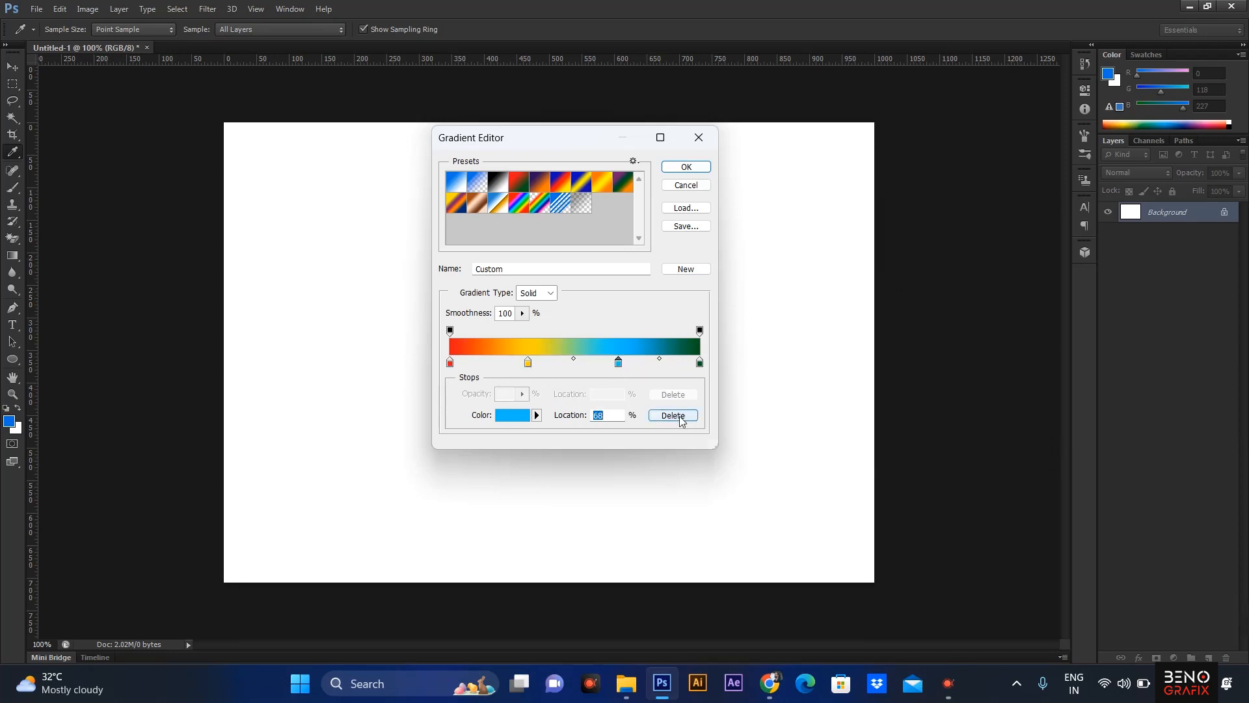
pyautogui.click(688, 167)
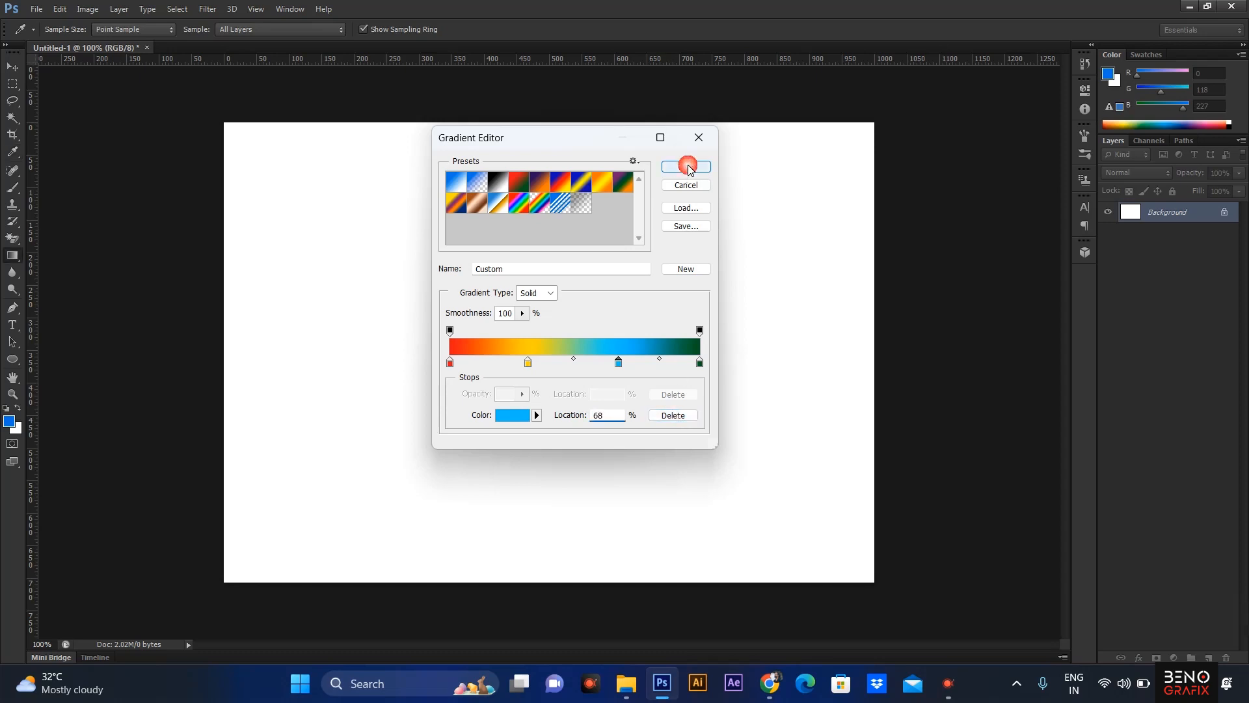
pyautogui.moveTo(268, 333); pyautogui.dragTo(856, 290)
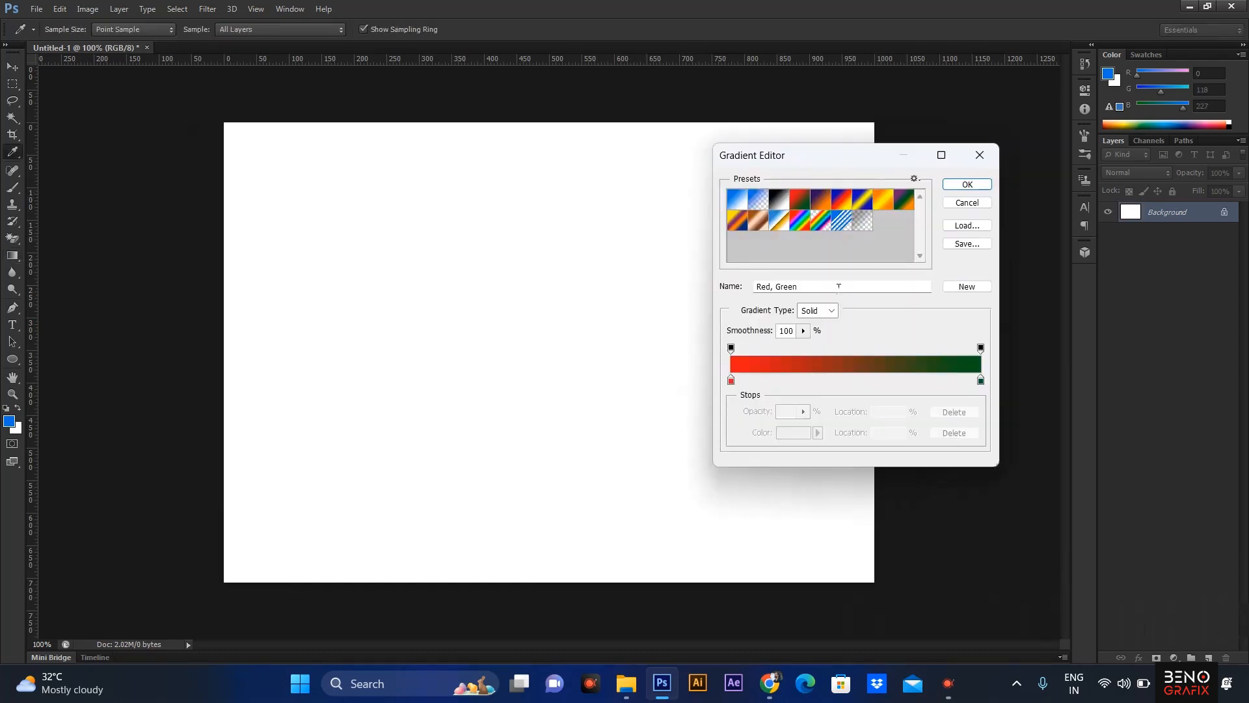
# - Shift the Red, Green gradient's color midpoint to about 23% and draw the gradient left to right across the Background
pyautogui.click(981, 380)
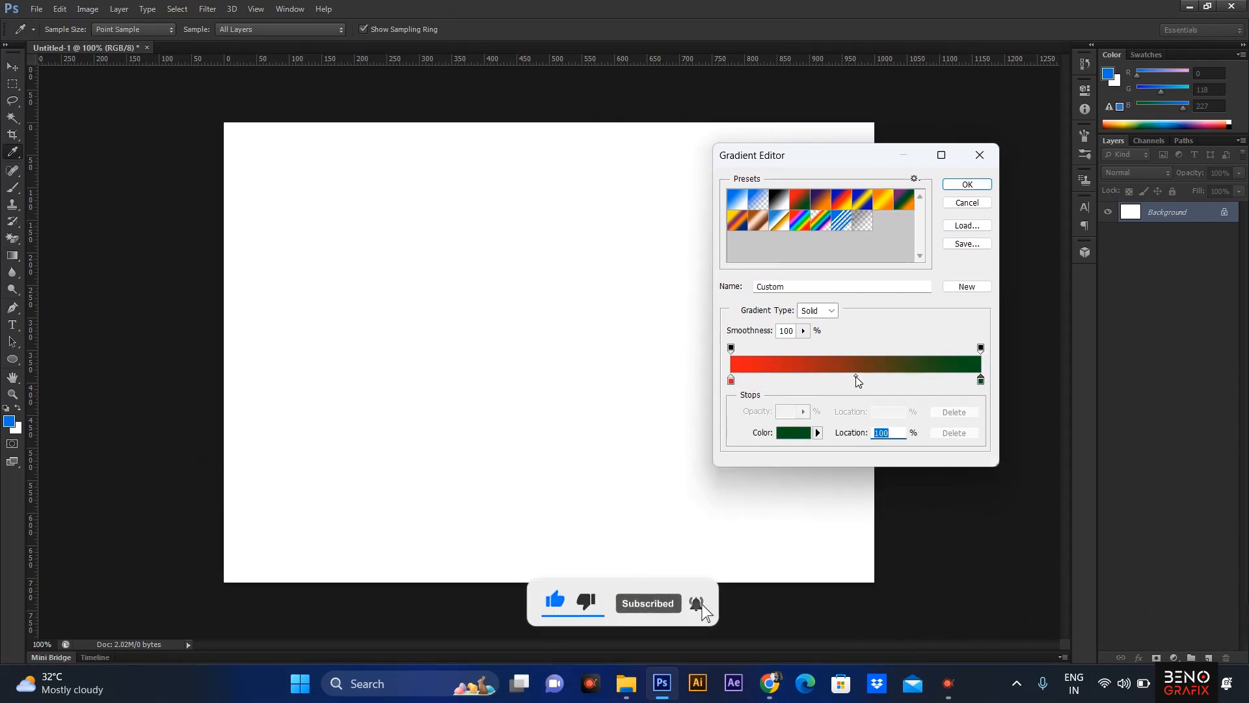
pyautogui.click(732, 382)
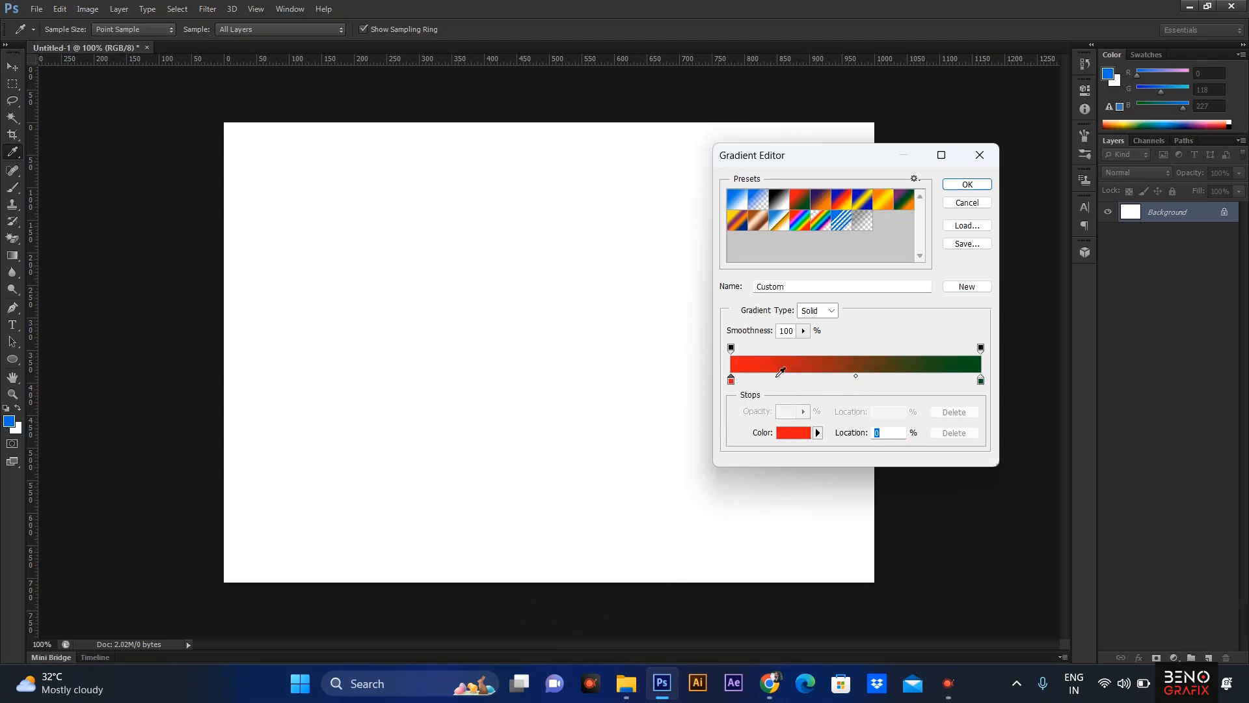
pyautogui.moveTo(857, 376); pyautogui.dragTo(791, 376)
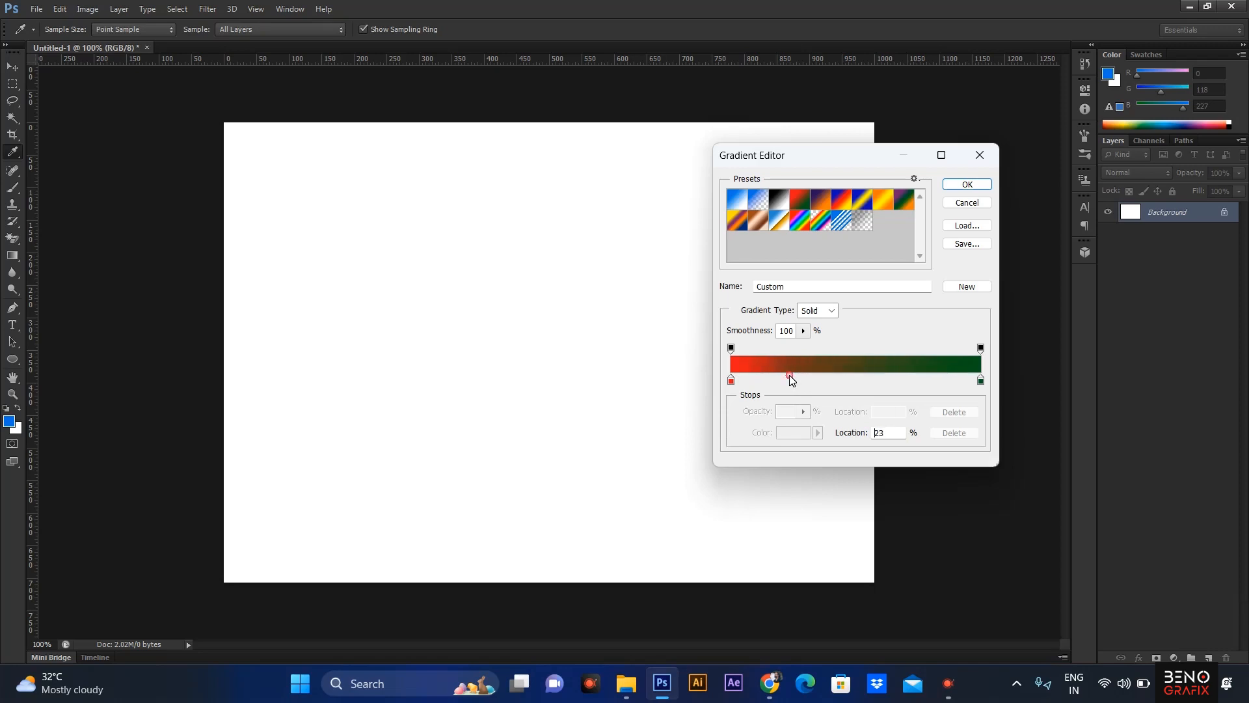
pyautogui.moveTo(790, 376); pyautogui.dragTo(788, 376)
pyautogui.click(962, 187)
pyautogui.moveTo(261, 352); pyautogui.dragTo(843, 345)
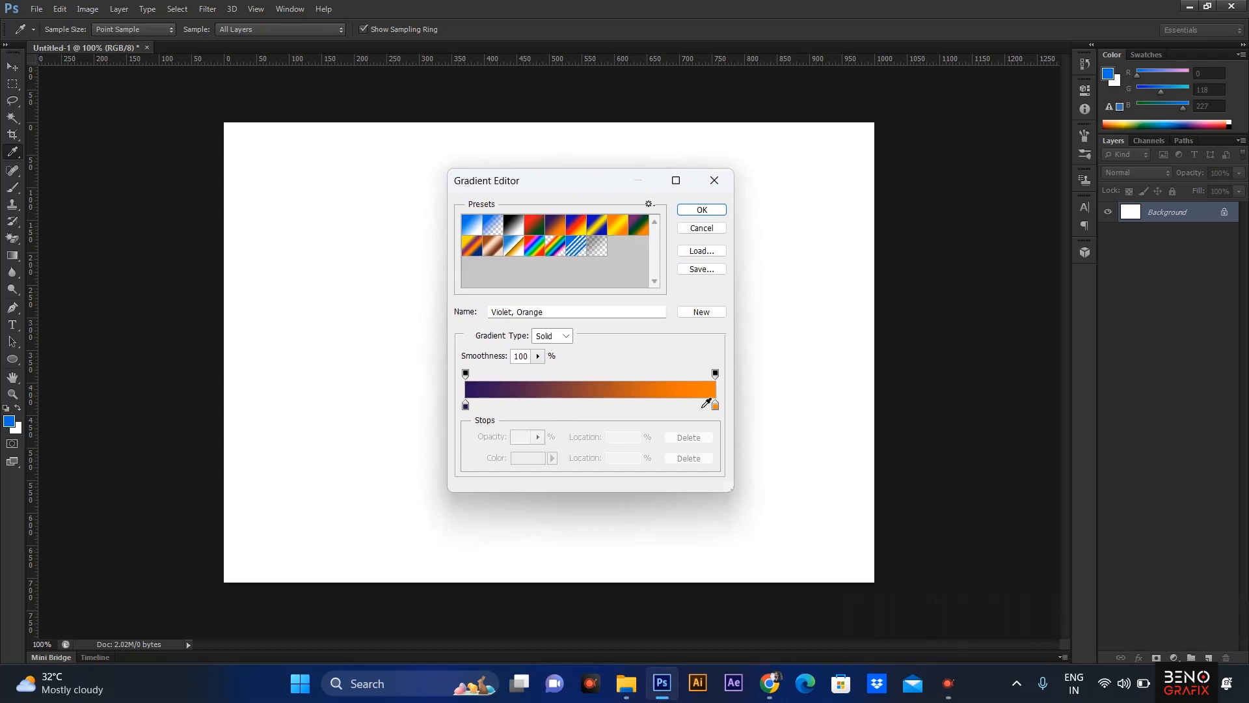
# - Add two blue color stops to the Violet, Orange gradient, one at 50% and one at 25%
pyautogui.click(576, 409)
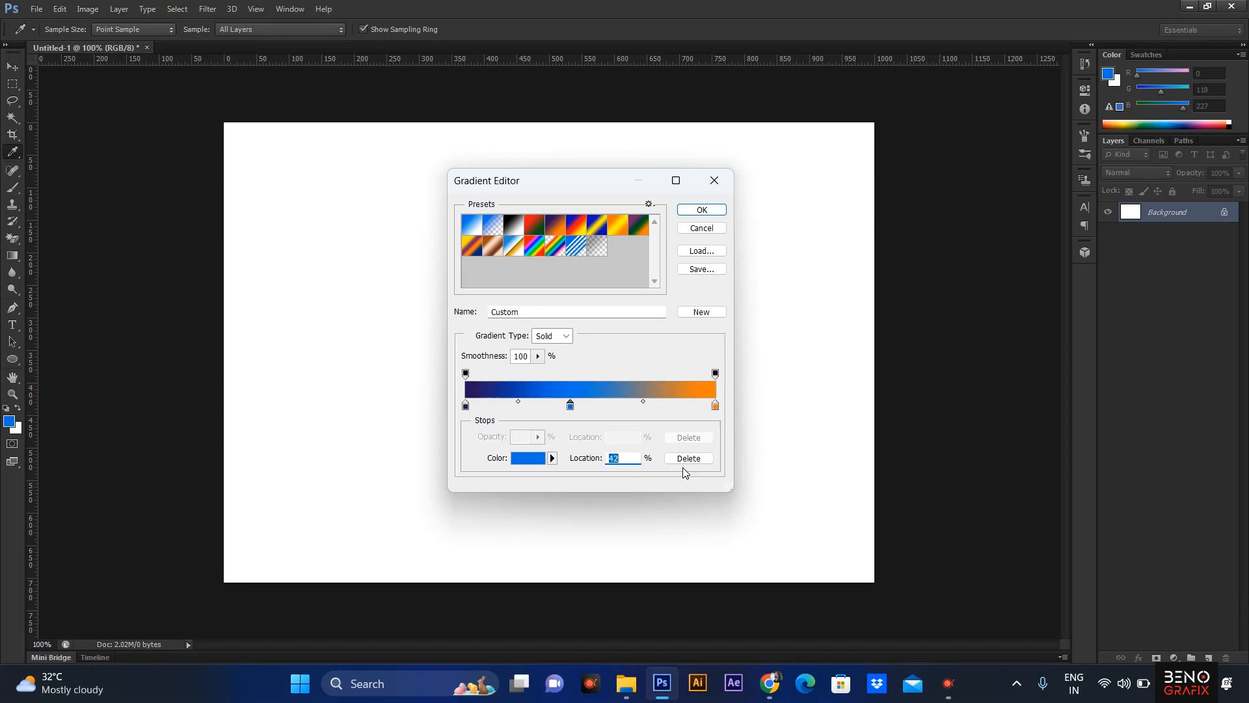
pyautogui.write('50')
pyautogui.click(528, 409)
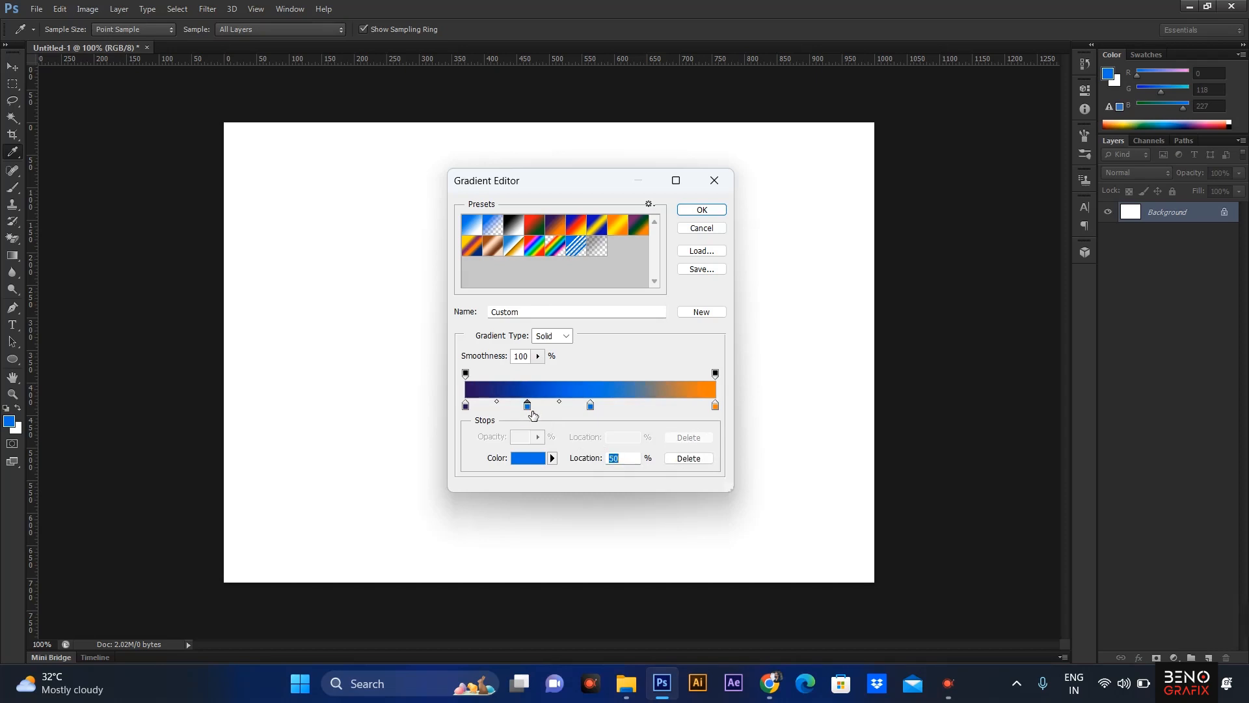
pyautogui.write('25')
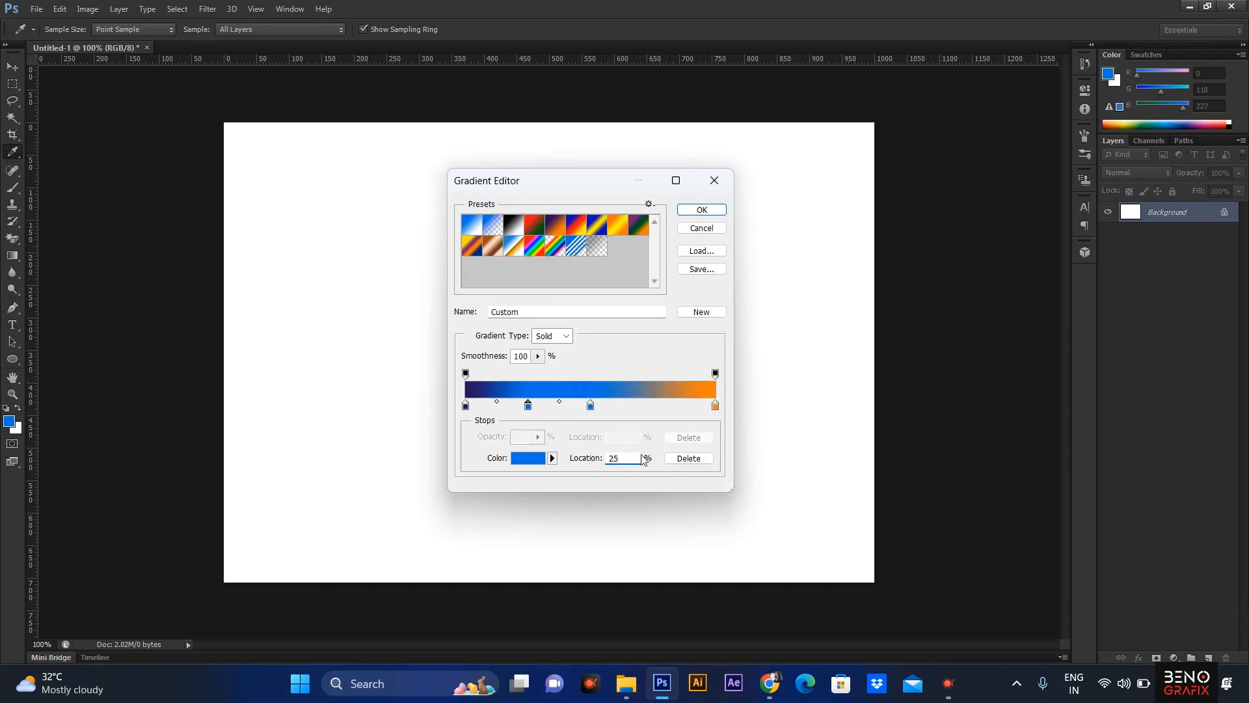
# - Recolor the 25% stop green and accept the custom gradient
pyautogui.click(528, 458)
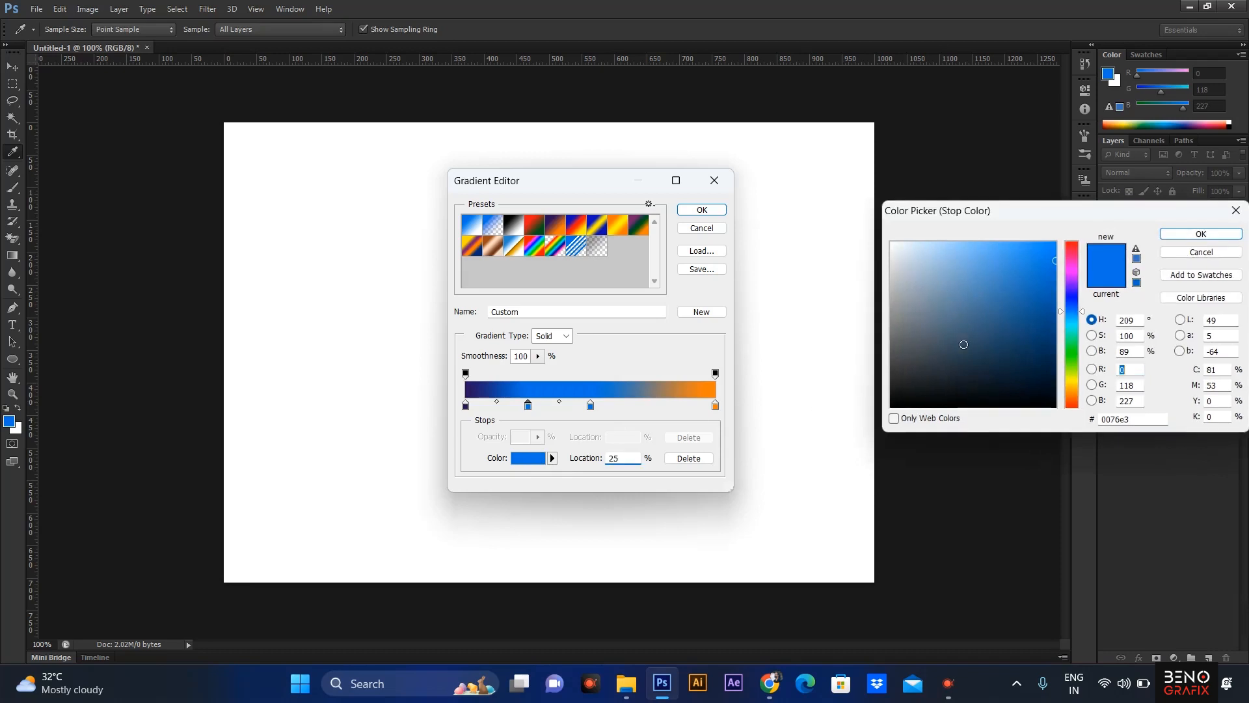
pyautogui.click(1070, 352)
pyautogui.click(1186, 237)
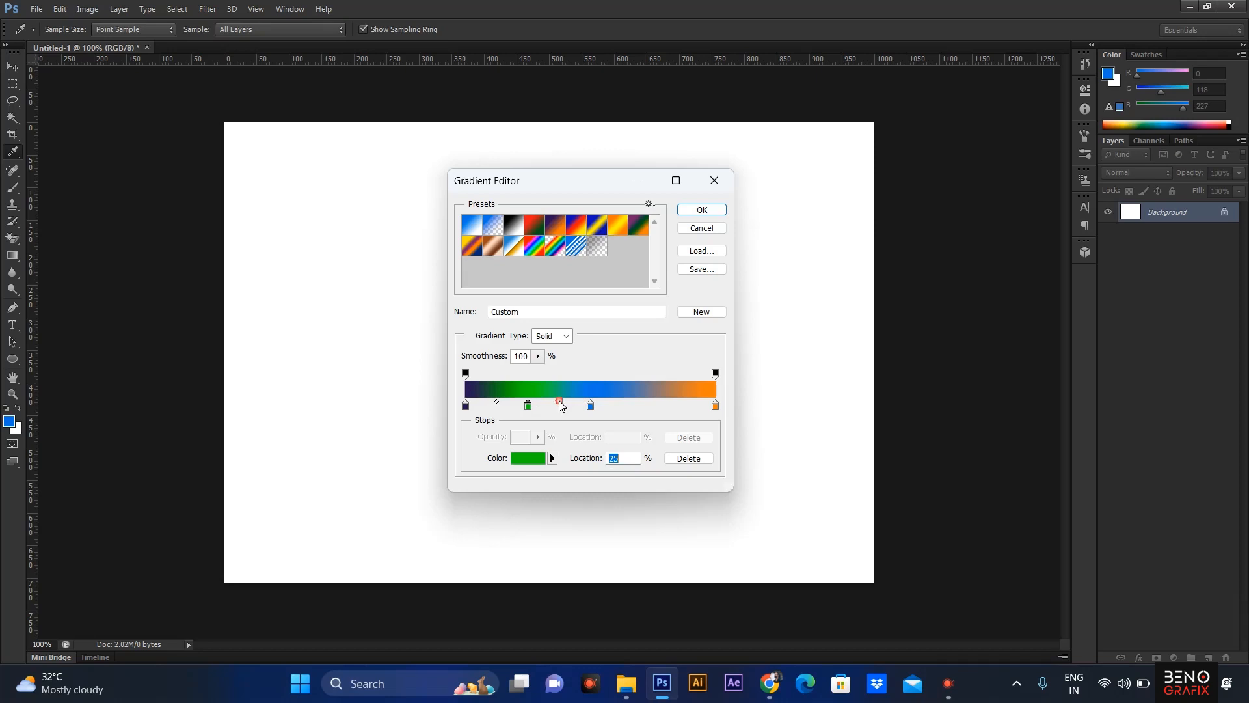
pyautogui.click(560, 403)
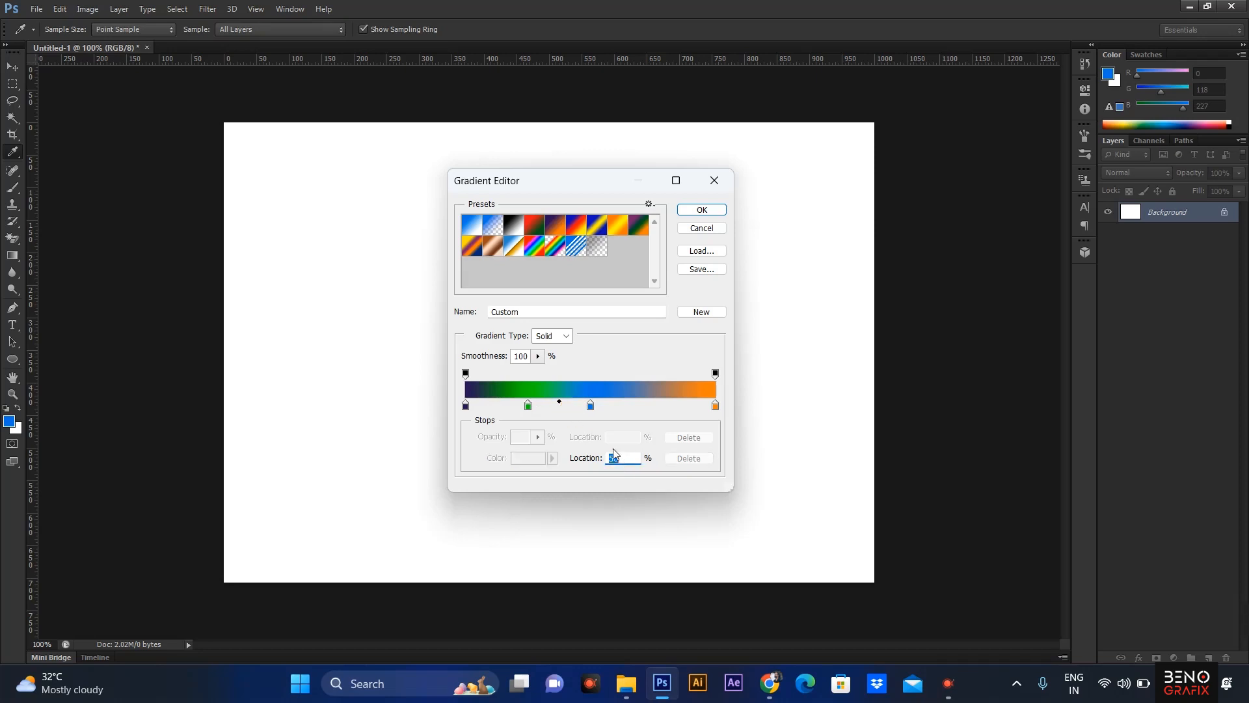
pyautogui.click(590, 406)
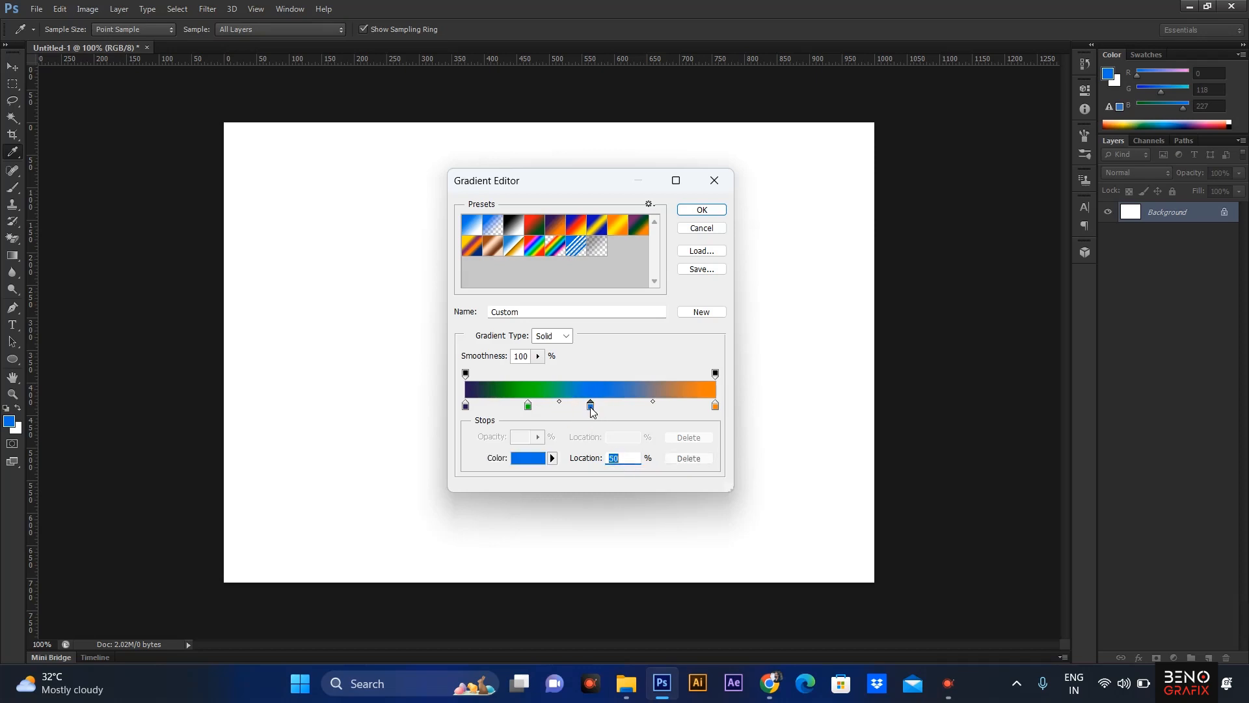
pyautogui.click(653, 402)
pyautogui.click(702, 210)
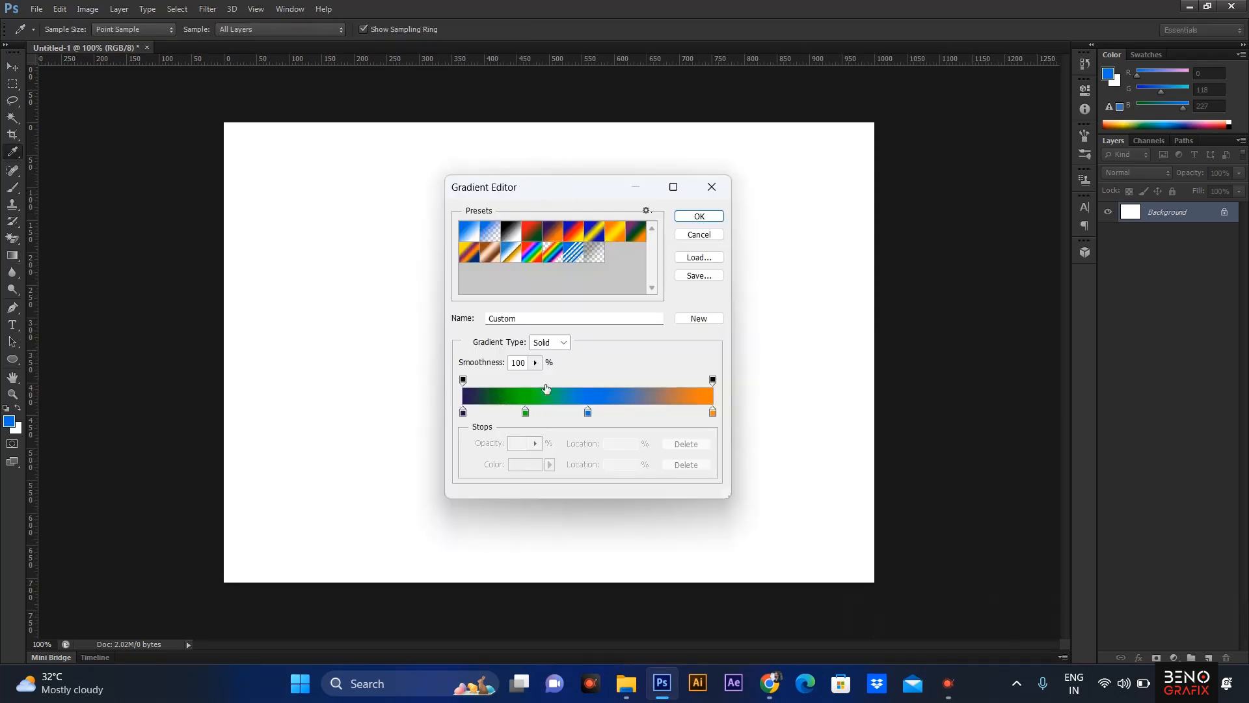
# - Save the violet-green-blue-orange gradient as a new preset and draw it left to right across the Background
pyautogui.click(700, 323)
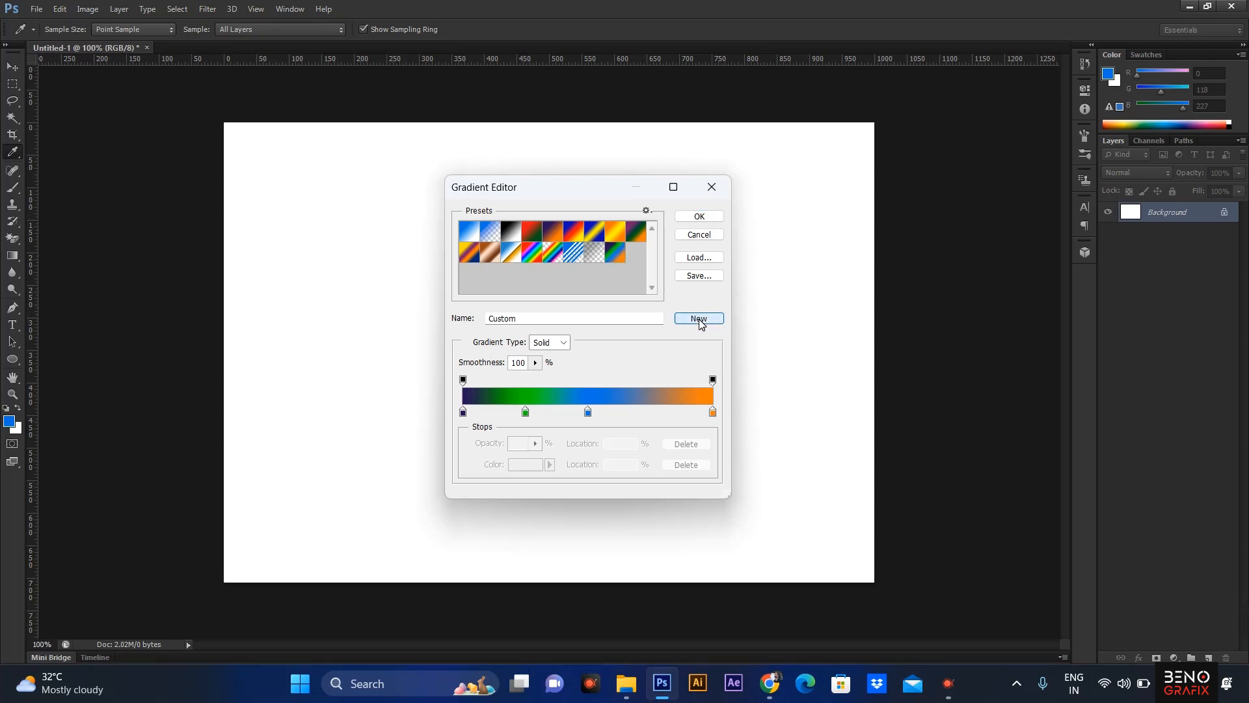
pyautogui.click(699, 217)
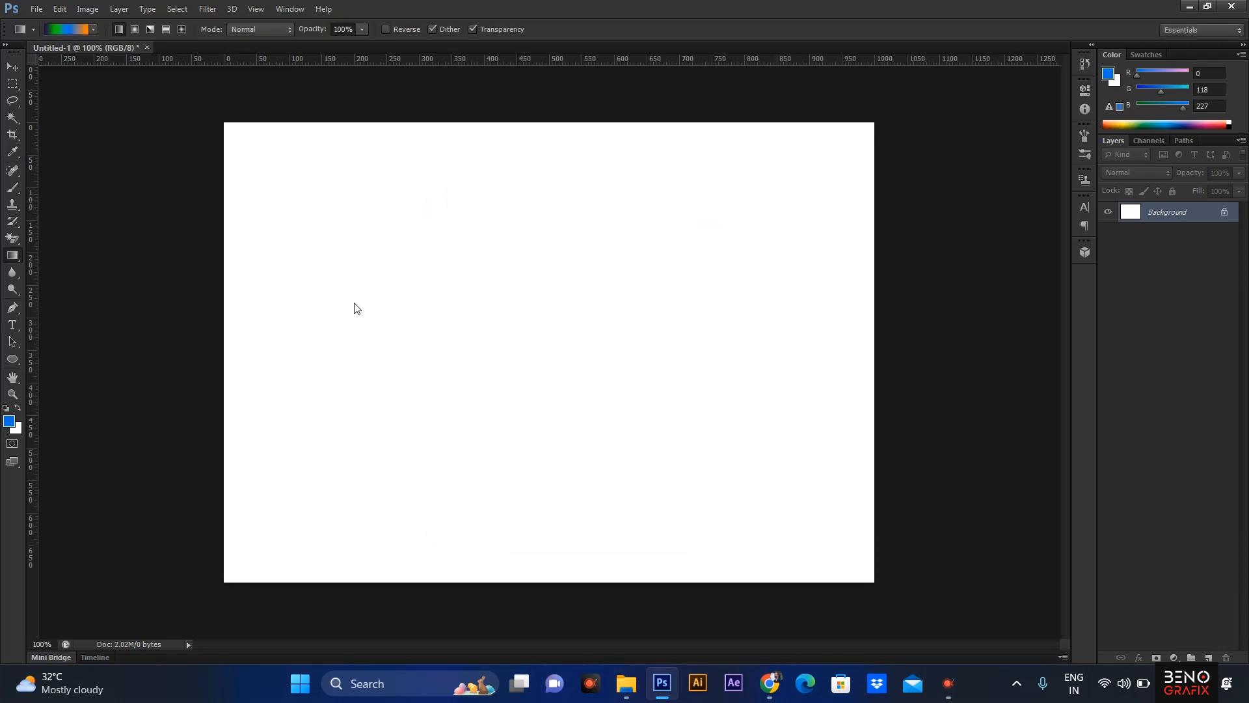
pyautogui.moveTo(239, 342); pyautogui.dragTo(871, 339)
# - Delete the newly saved custom gradient from the presets and close the Gradient Editor with the change accepted
pyautogui.click(71, 28)
pyautogui.rightClick(626, 262)
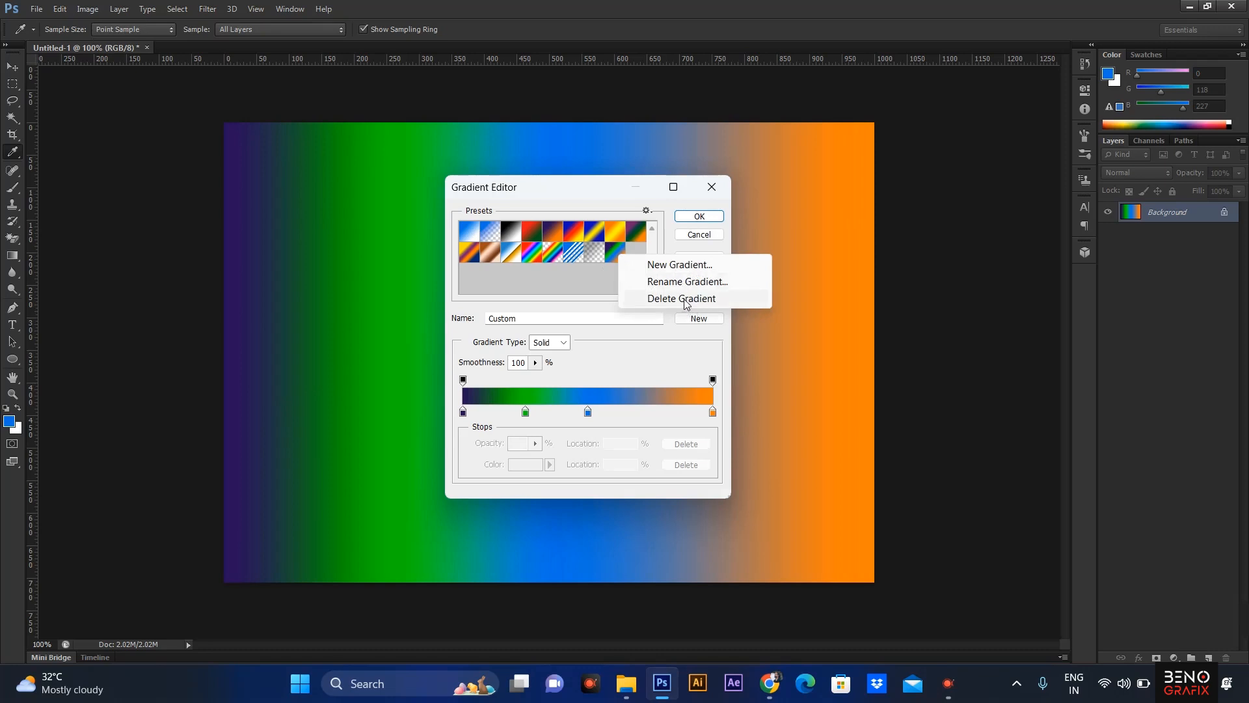
pyautogui.click(685, 228)
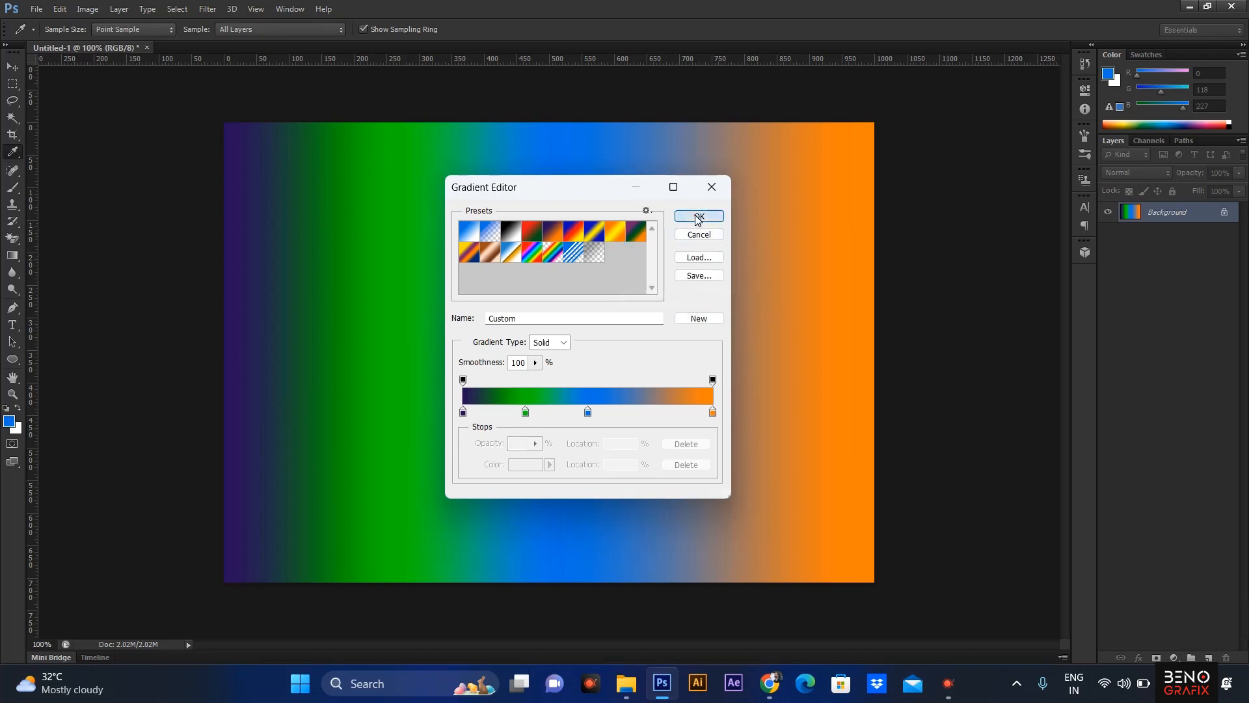
pyautogui.click(698, 217)
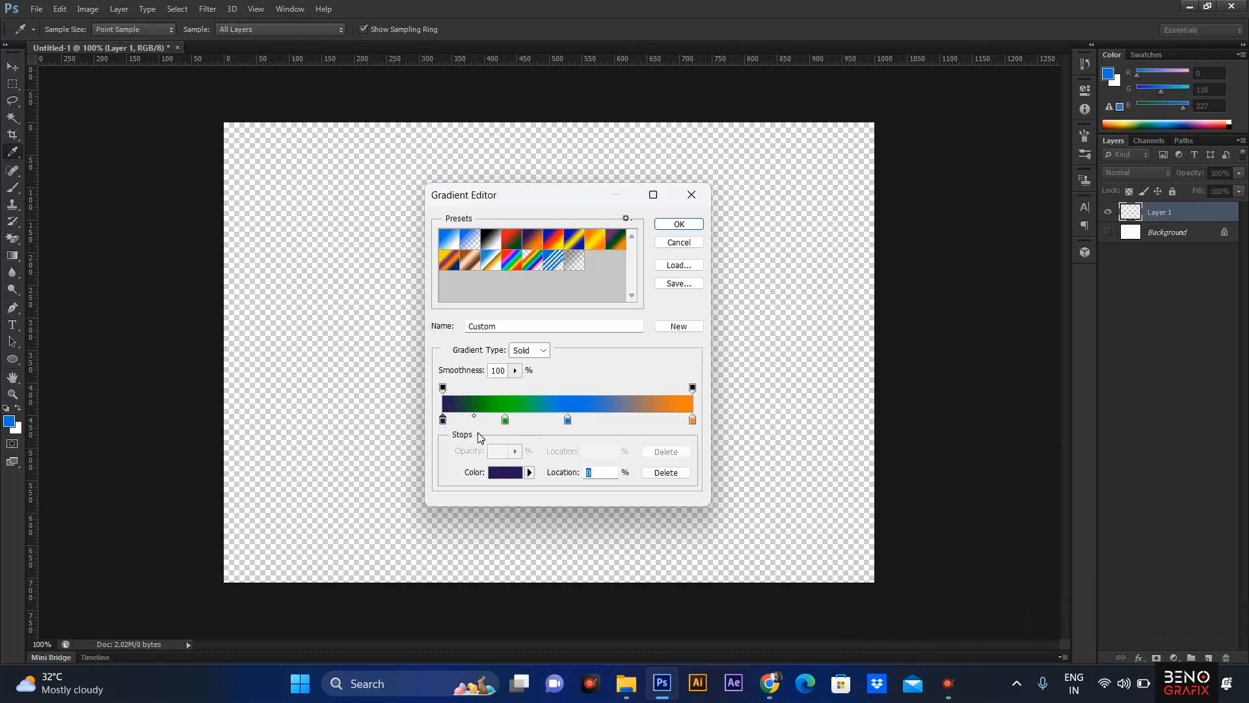
# - Set the gradient's starting opacity stop to 0% and draw the gradient left to right across Layer 1
pyautogui.click(442, 389)
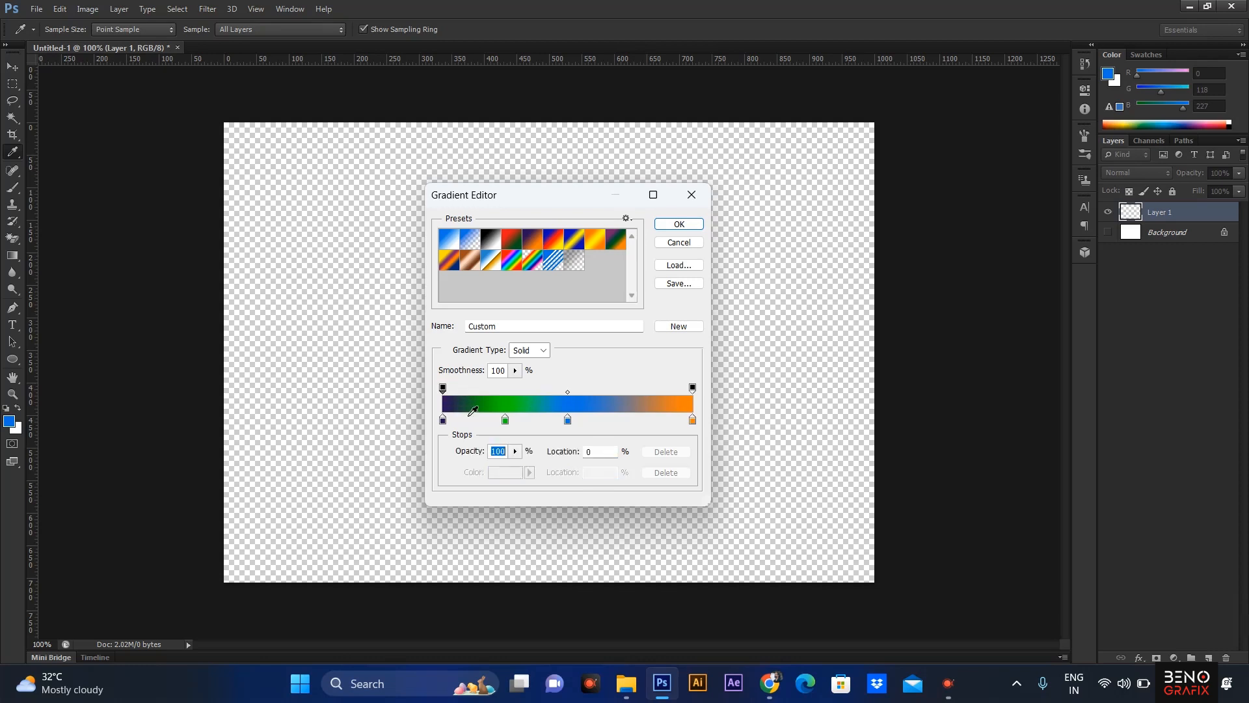
pyautogui.click(516, 453)
pyautogui.moveTo(514, 467); pyautogui.dragTo(430, 466)
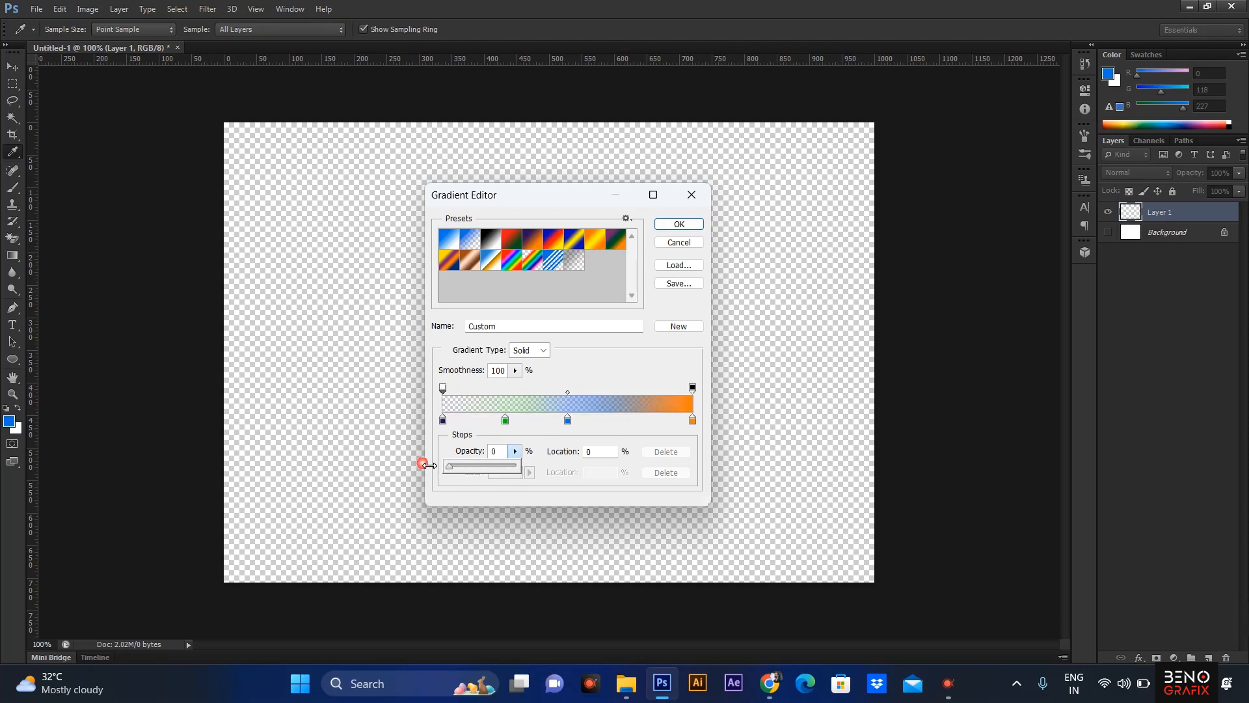
pyautogui.click(679, 225)
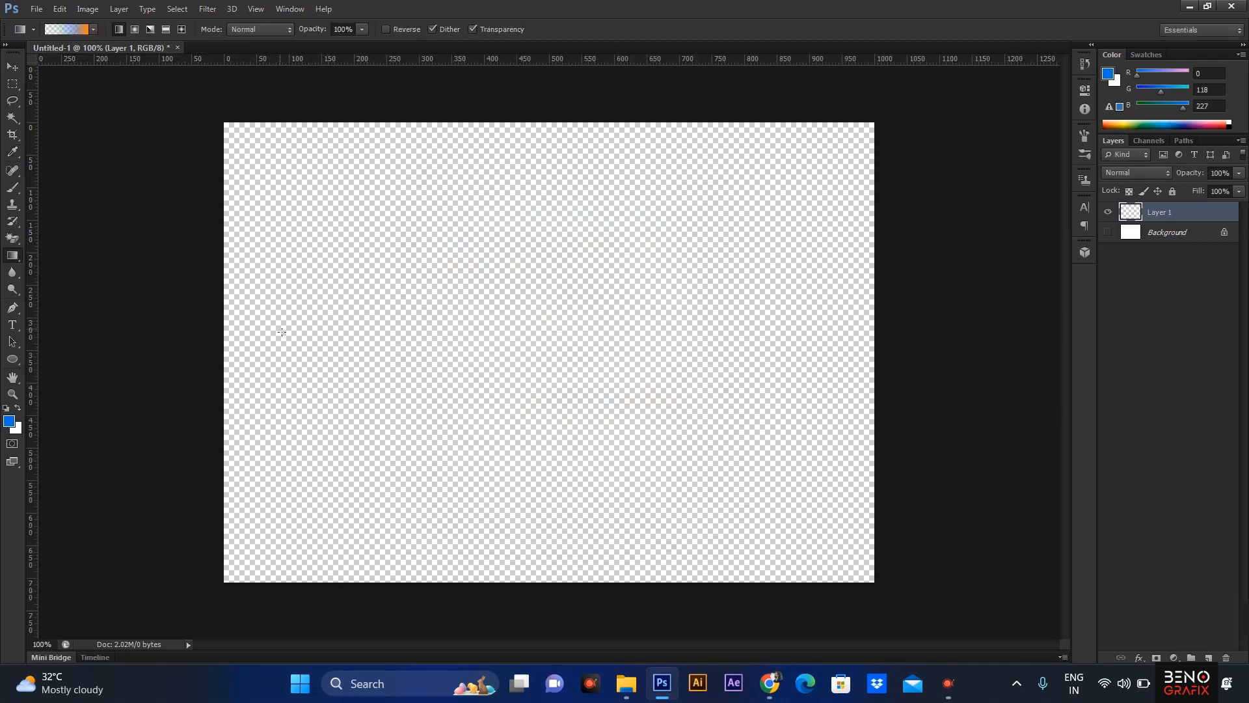
pyautogui.moveTo(253, 319); pyautogui.dragTo(854, 269)
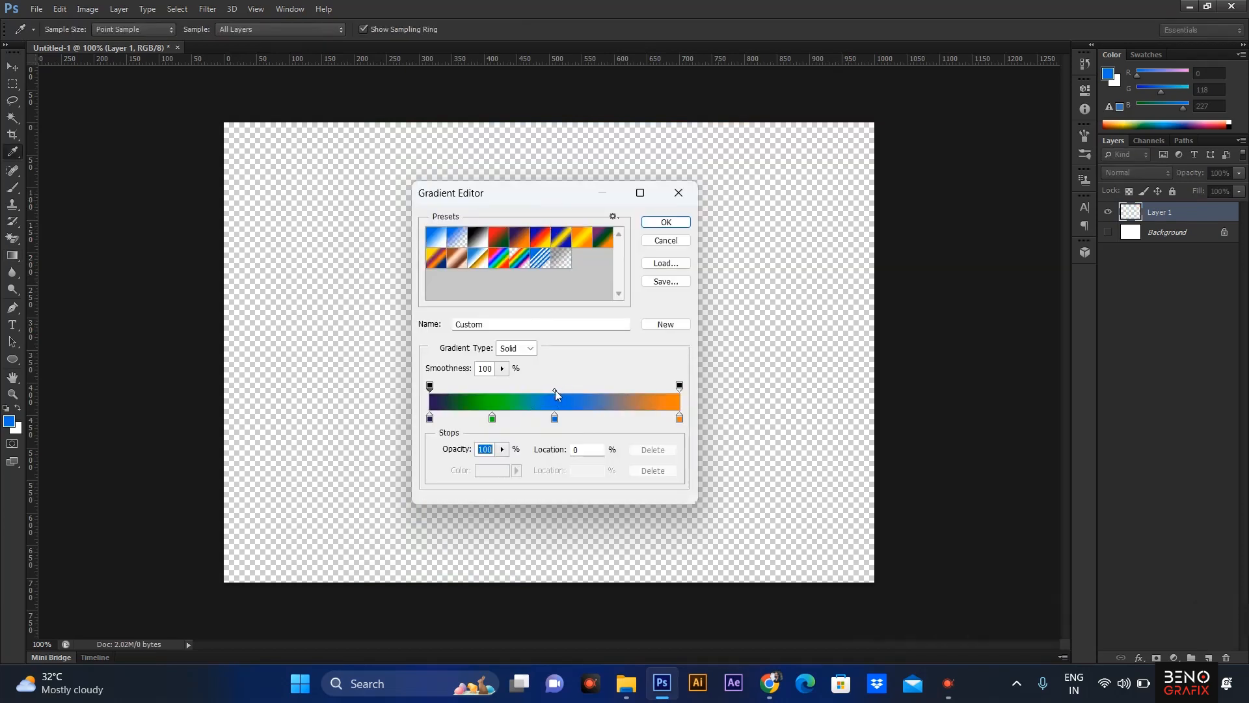
# - Add an opacity stop at the gradient's middle, set it to 0%, and draw the gradient left to right across Layer 1
pyautogui.click(555, 387)
pyautogui.click(502, 449)
pyautogui.moveTo(504, 464); pyautogui.dragTo(397, 471)
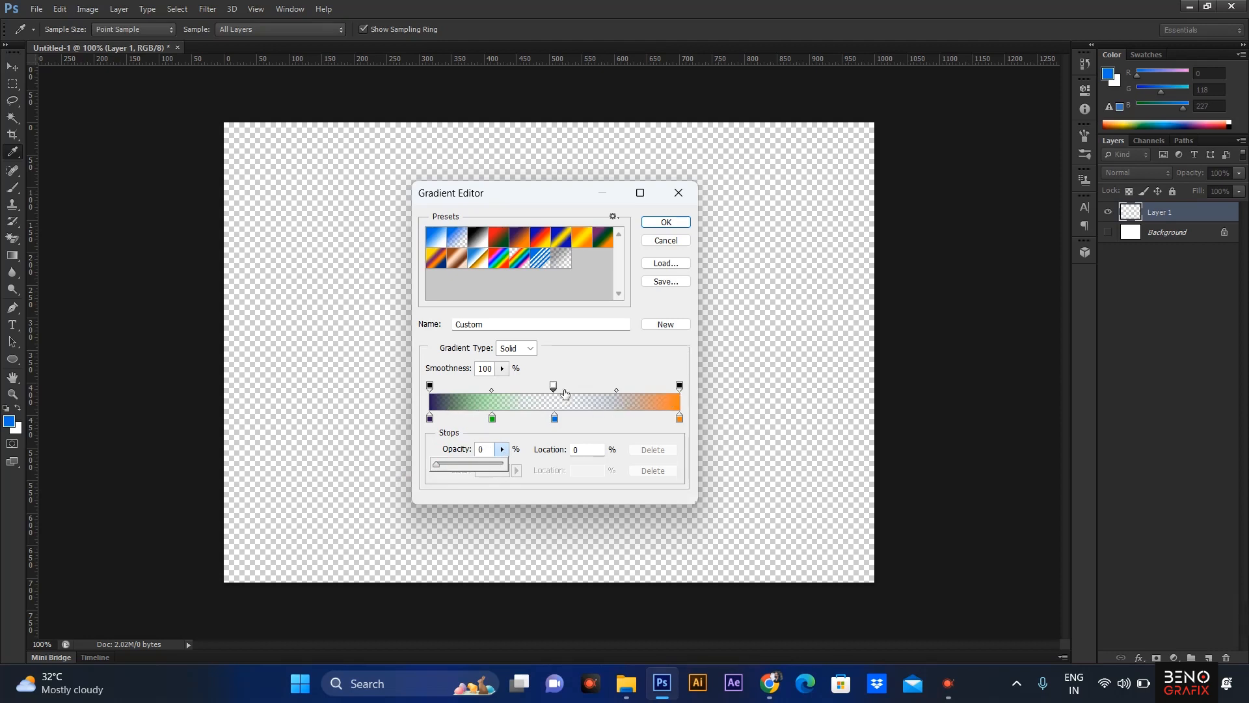
pyautogui.click(658, 224)
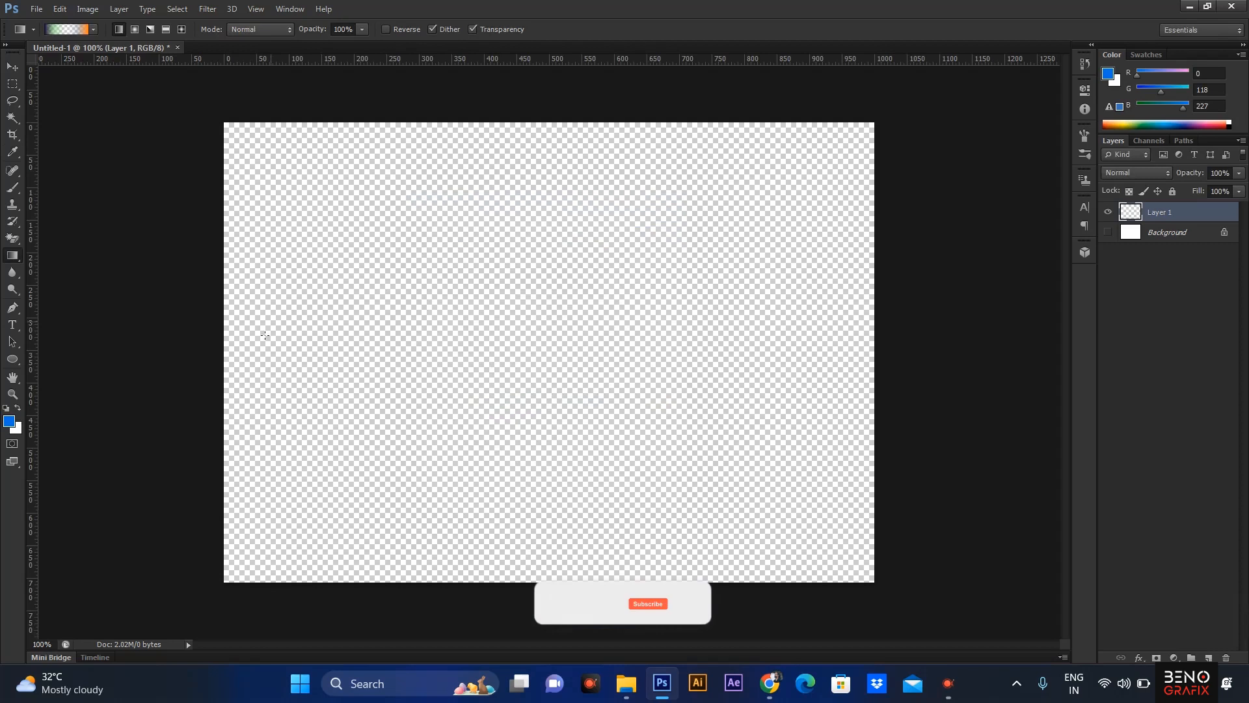
pyautogui.moveTo(237, 335); pyautogui.dragTo(860, 314)
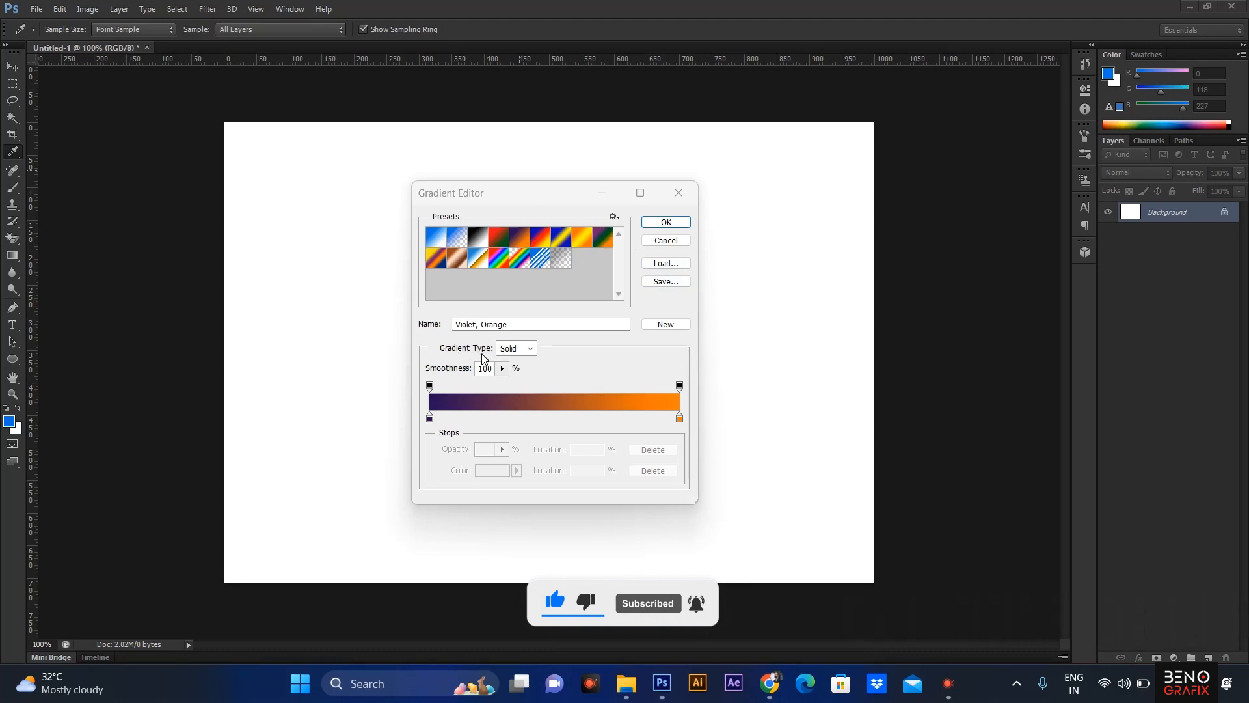
# - Change the Violet, Orange gradient's type to Noise and draw the noise gradient across the Background, horizontally and diagonally
pyautogui.click(532, 349)
pyautogui.click(523, 376)
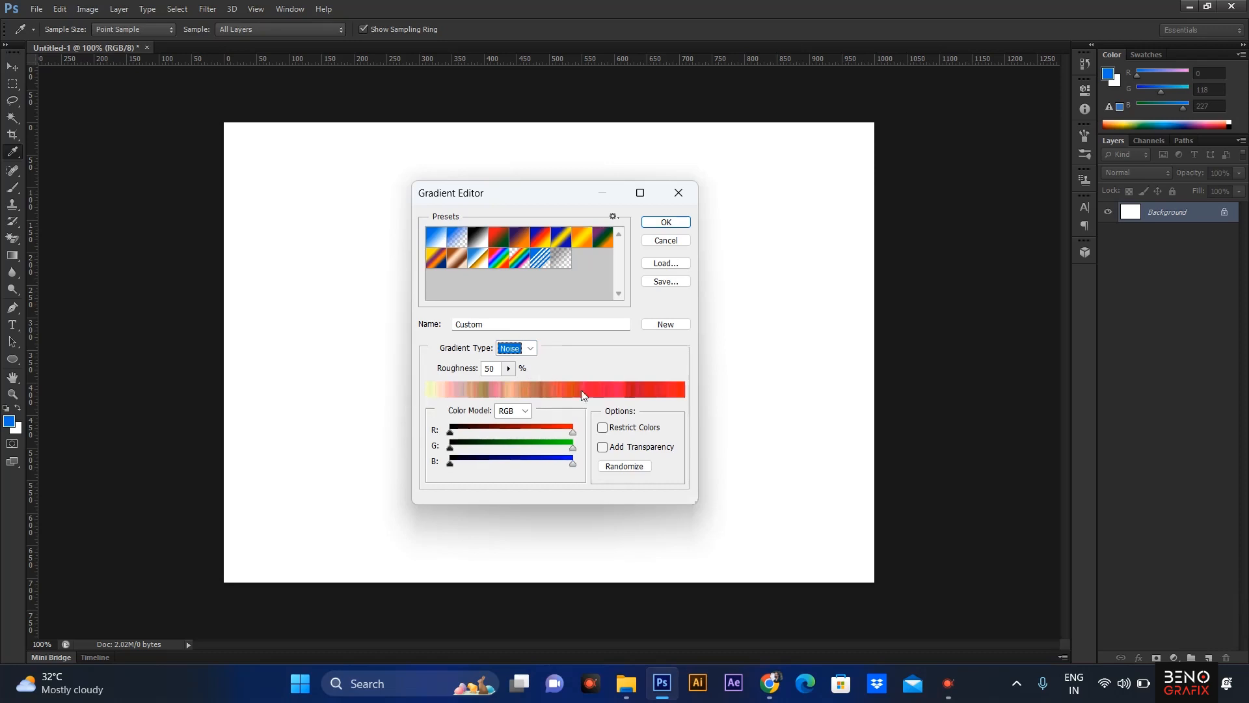
pyautogui.click(681, 222)
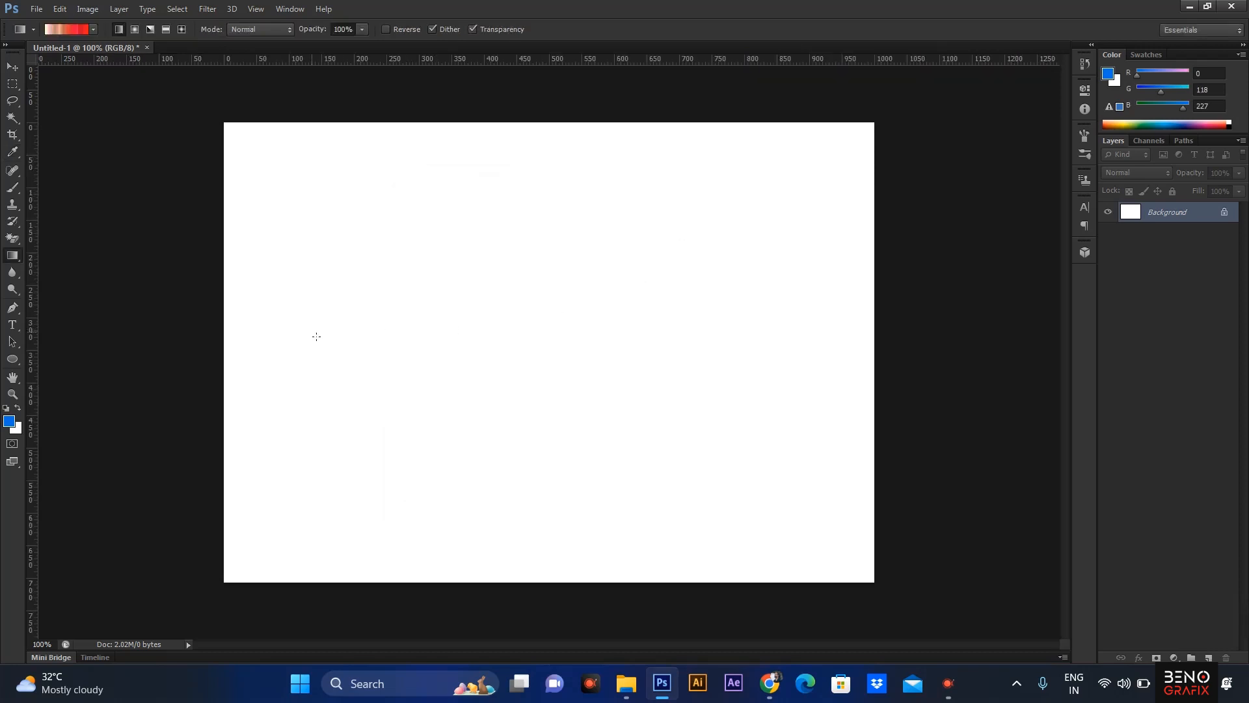
pyautogui.moveTo(248, 333); pyautogui.dragTo(939, 284)
pyautogui.moveTo(730, 367); pyautogui.dragTo(374, 209)
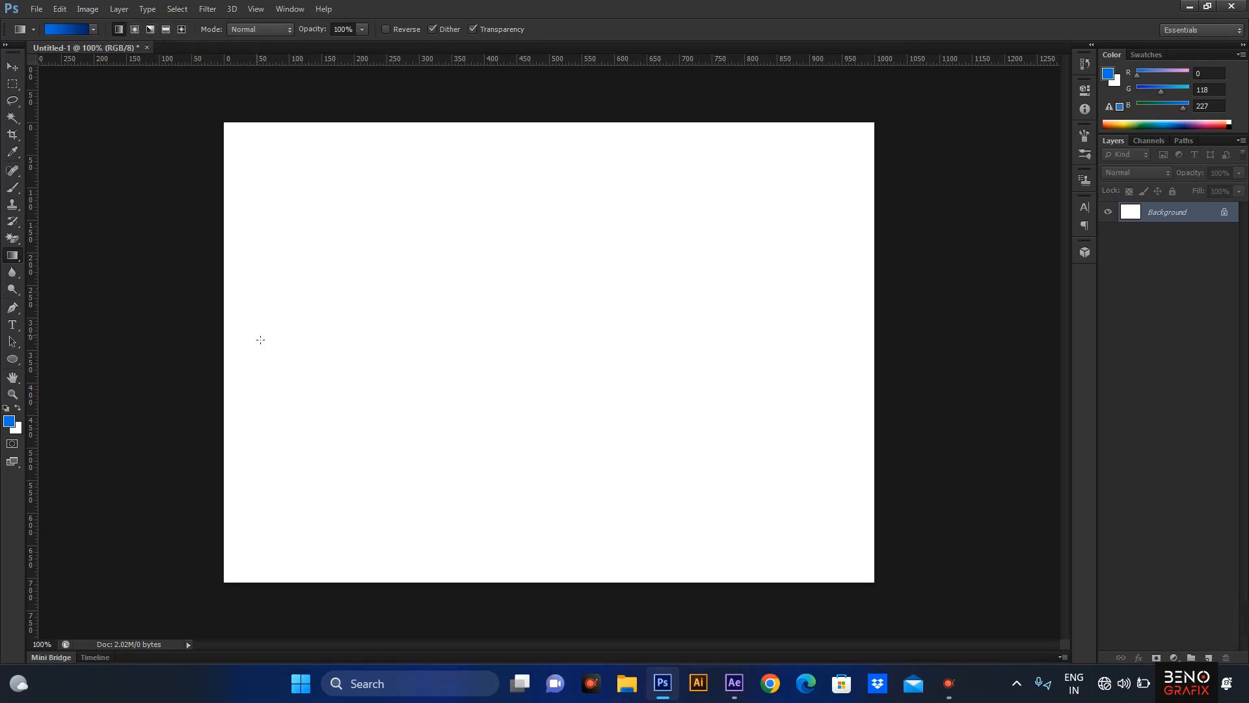
# - Draw the blue gradient as a linear fill left to right, and as radial fills from the canvas centre and from its corners
pyautogui.moveTo(244, 342); pyautogui.dragTo(865, 329)
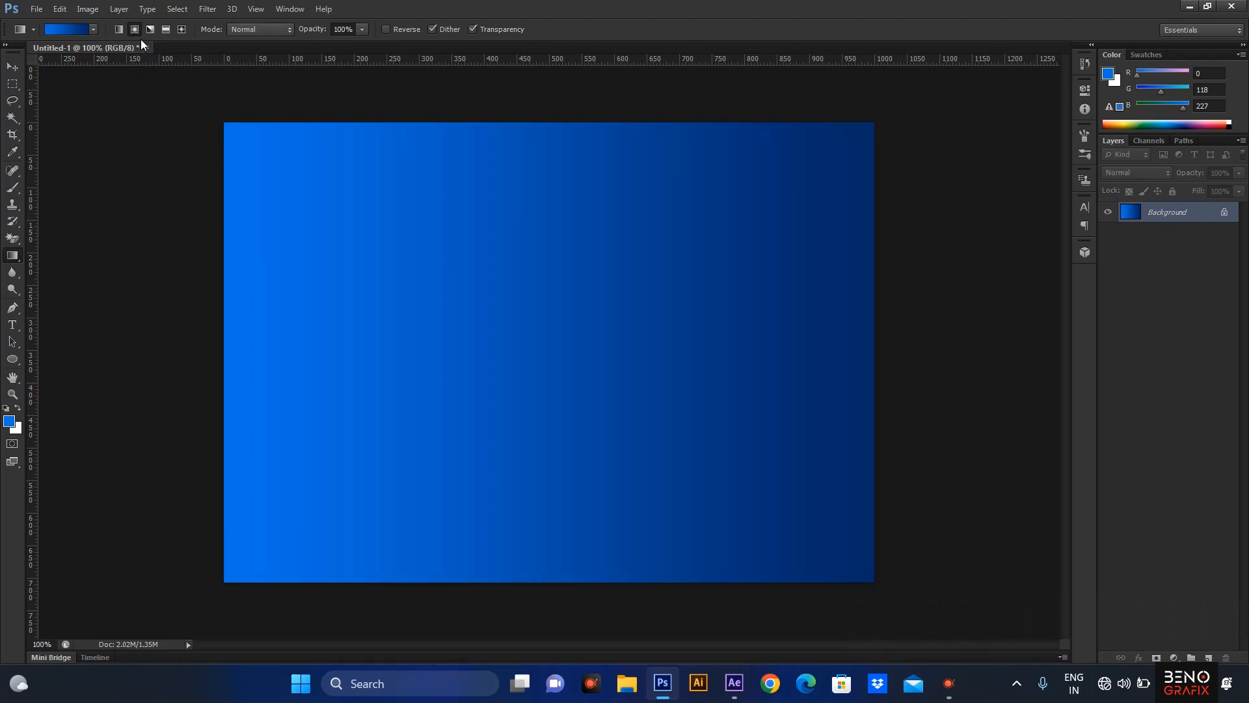
pyautogui.moveTo(550, 354); pyautogui.dragTo(883, 127)
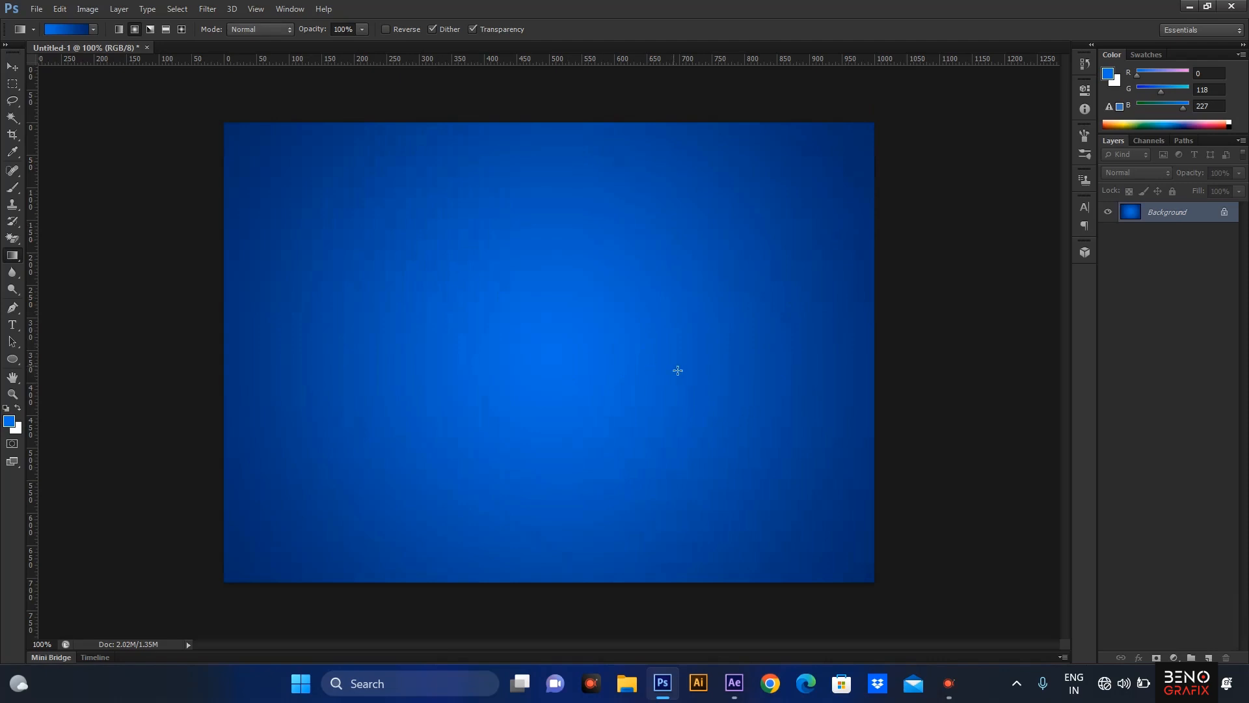
pyautogui.moveTo(880, 580); pyautogui.dragTo(544, 353)
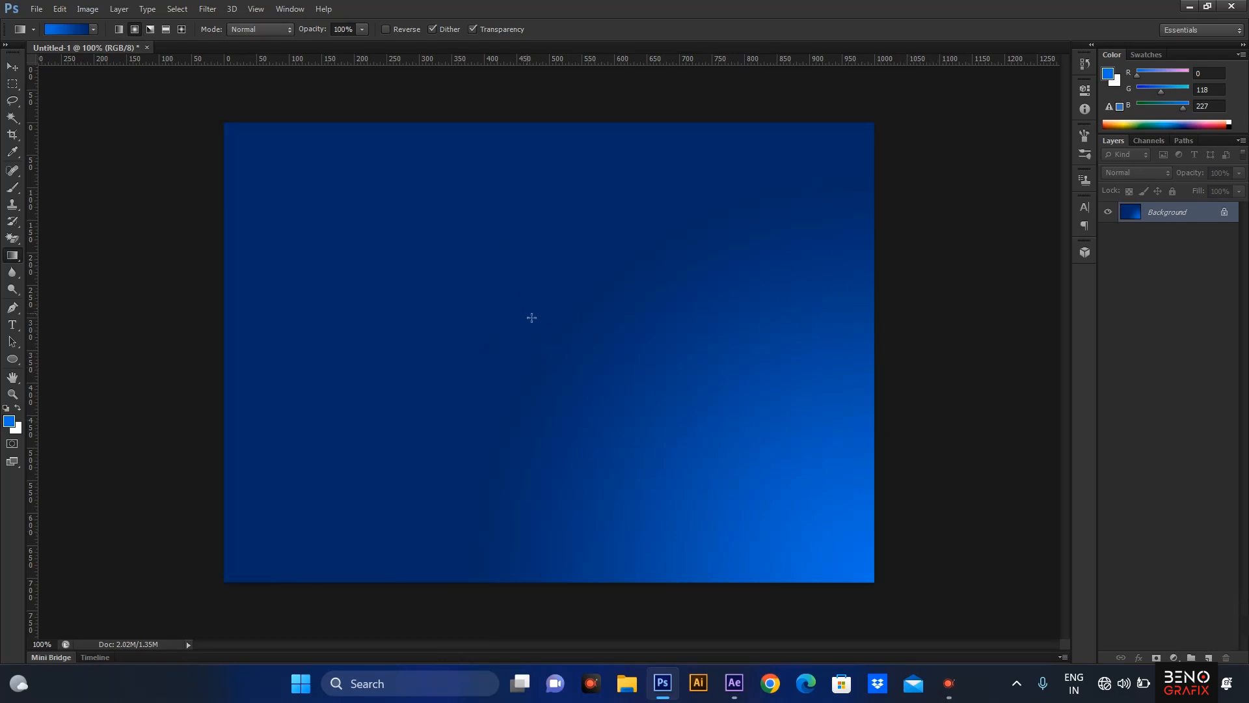
pyautogui.moveTo(509, 376); pyautogui.dragTo(643, 453)
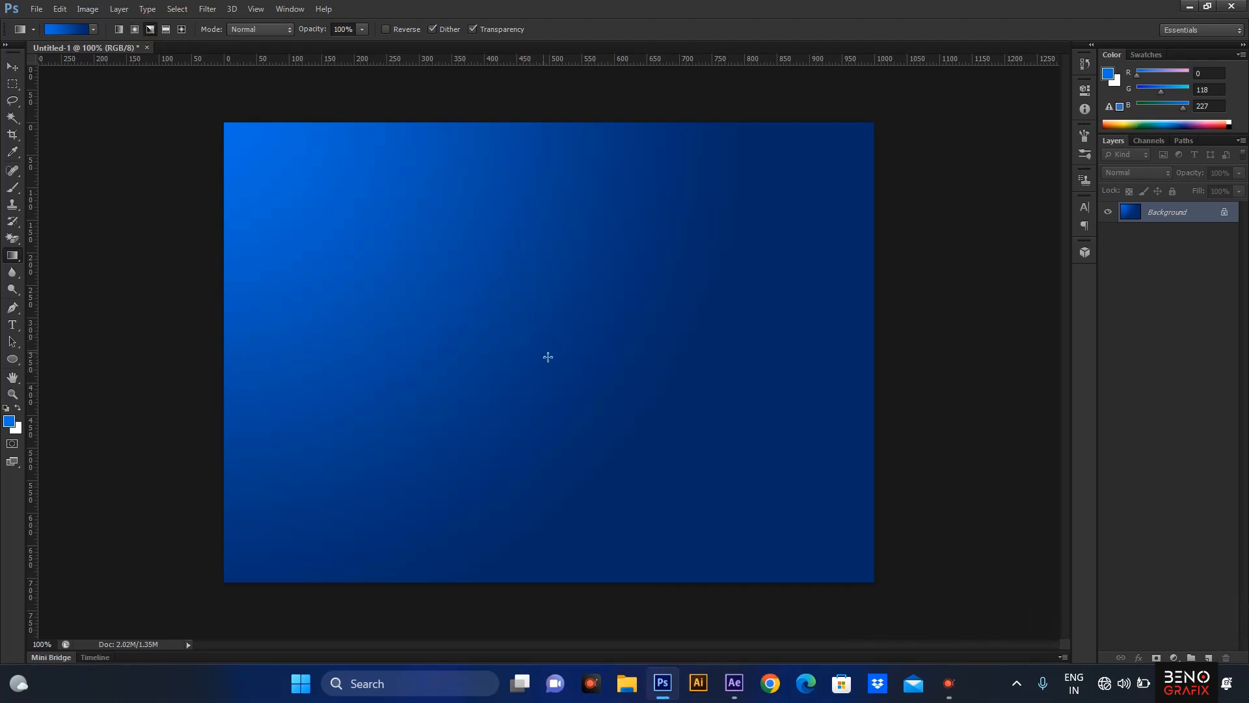
# - Draw an angle gradient from the canvas centre to the upper-right corner, and reflected gradients diagonally in several directions
pyautogui.moveTo(542, 355); pyautogui.dragTo(879, 125)
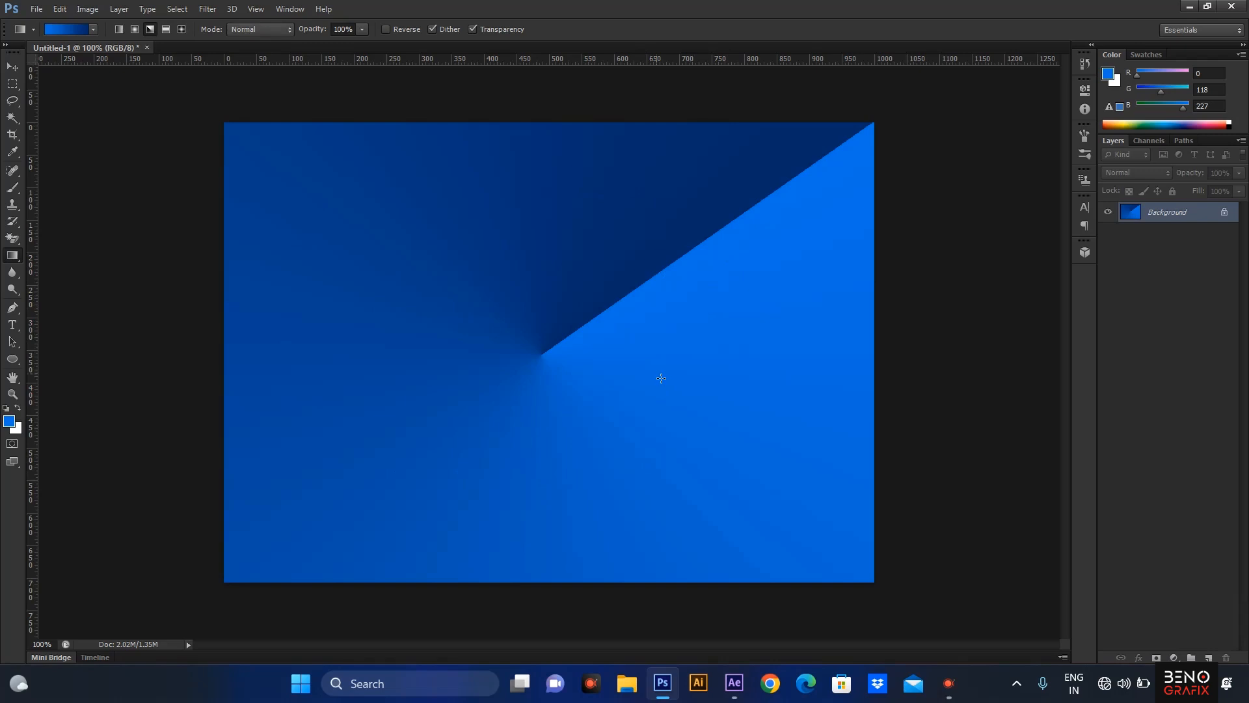
pyautogui.click(166, 31)
pyautogui.moveTo(258, 147); pyautogui.dragTo(864, 564)
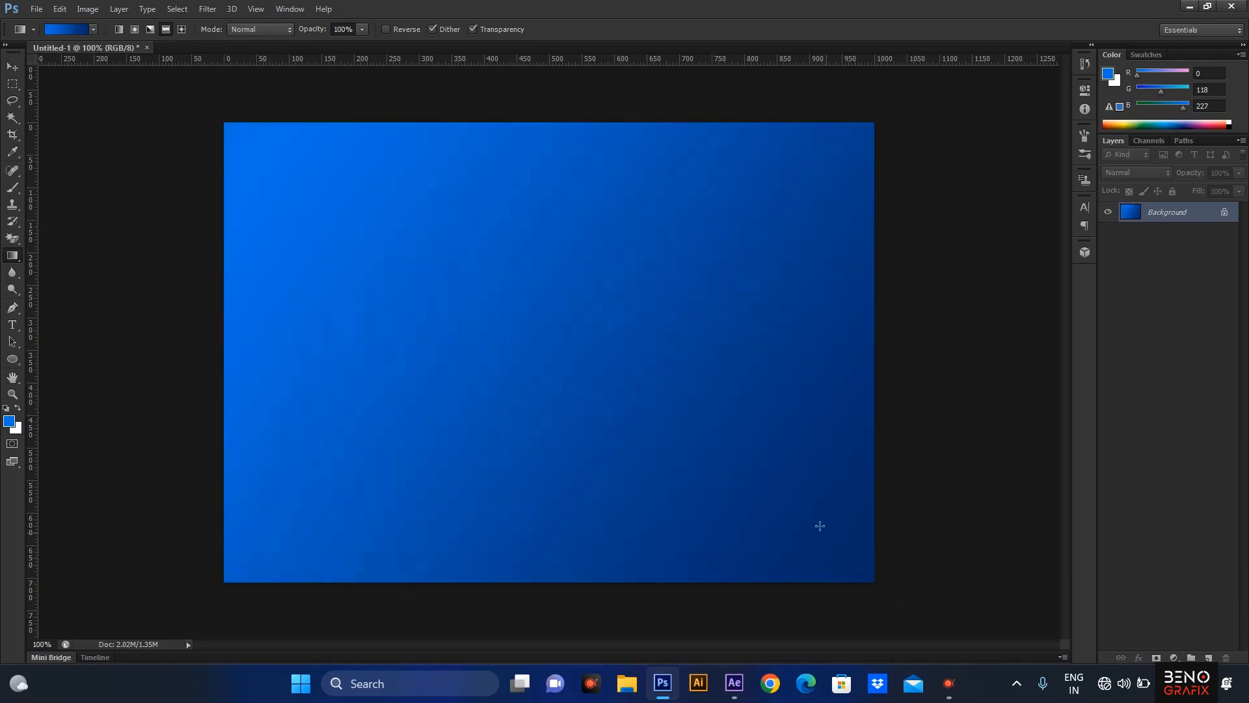
pyautogui.moveTo(650, 166); pyautogui.dragTo(501, 465)
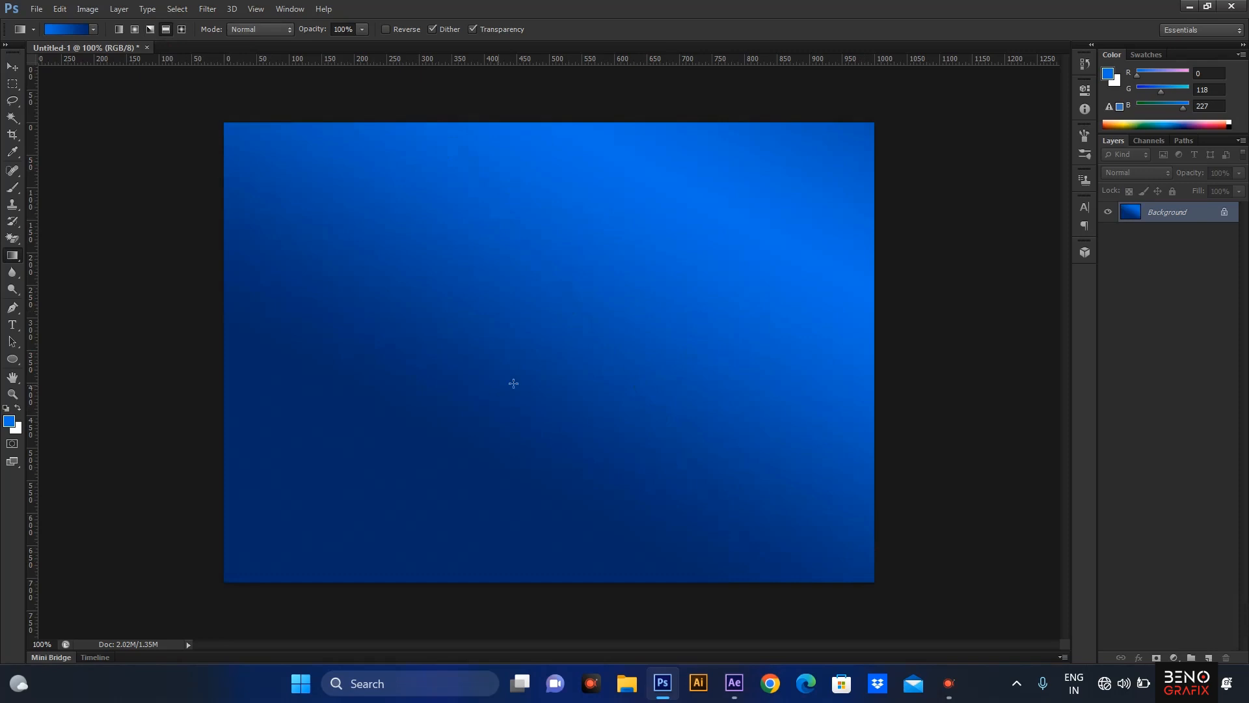
pyautogui.moveTo(314, 532); pyautogui.dragTo(449, 463)
pyautogui.moveTo(692, 276); pyautogui.dragTo(791, 132)
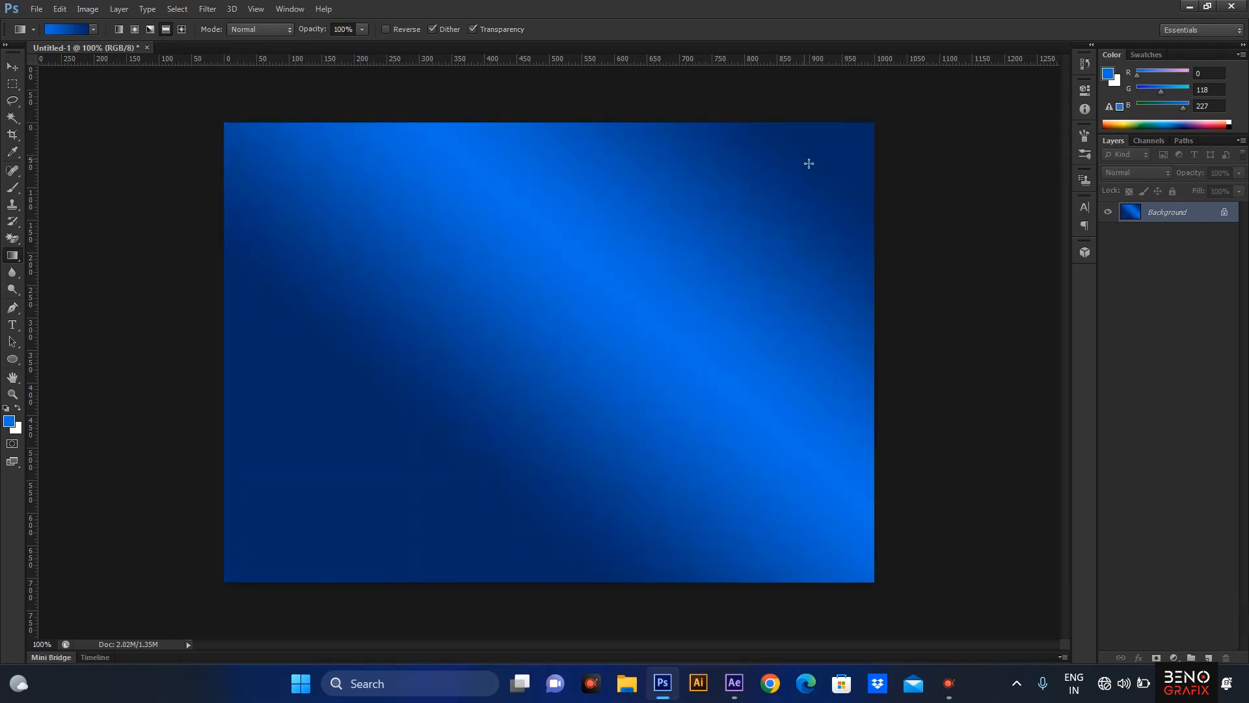
# - Draw diamond gradients on the Background, one from the centre to the upper-right corner and several shorter ones at different spots
pyautogui.click(182, 29)
pyautogui.moveTo(543, 346); pyautogui.dragTo(872, 128)
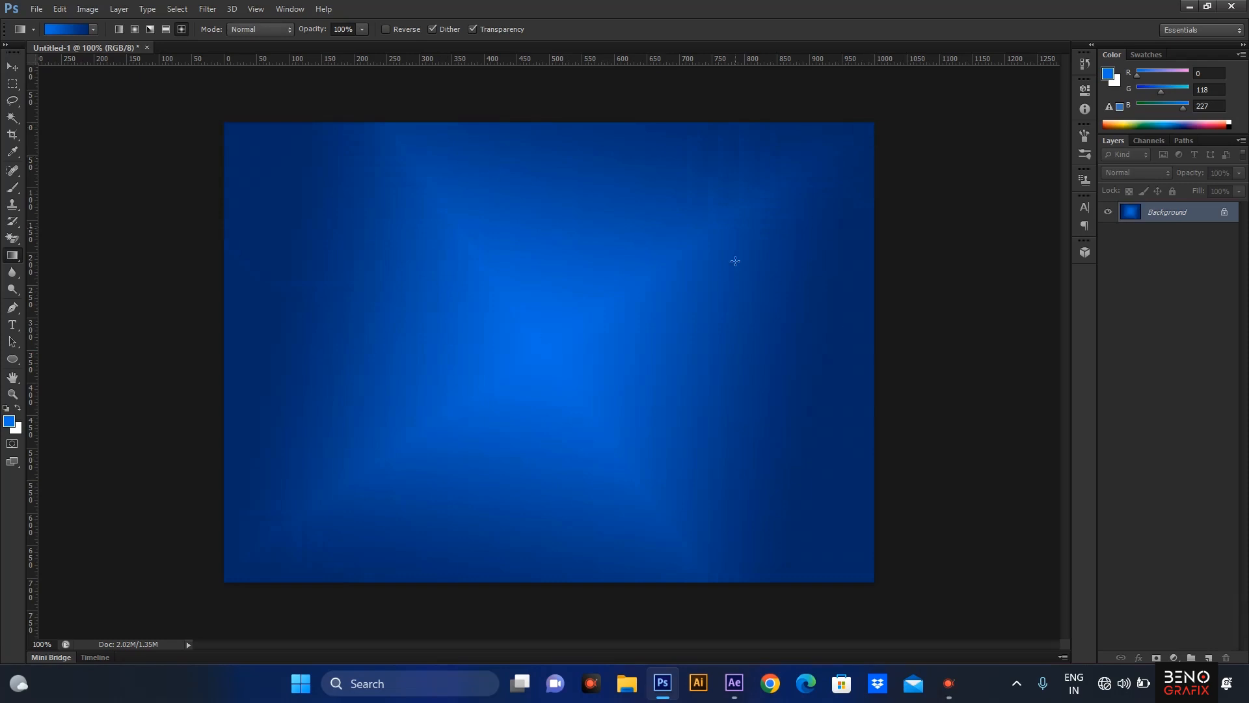
pyautogui.hotkey('ctrl', 'z')
pyautogui.moveTo(585, 282); pyautogui.dragTo(721, 264)
pyautogui.moveTo(371, 407); pyautogui.dragTo(300, 513)
pyautogui.moveTo(641, 331); pyautogui.dragTo(754, 403)
pyautogui.moveTo(709, 197); pyautogui.dragTo(814, 235)
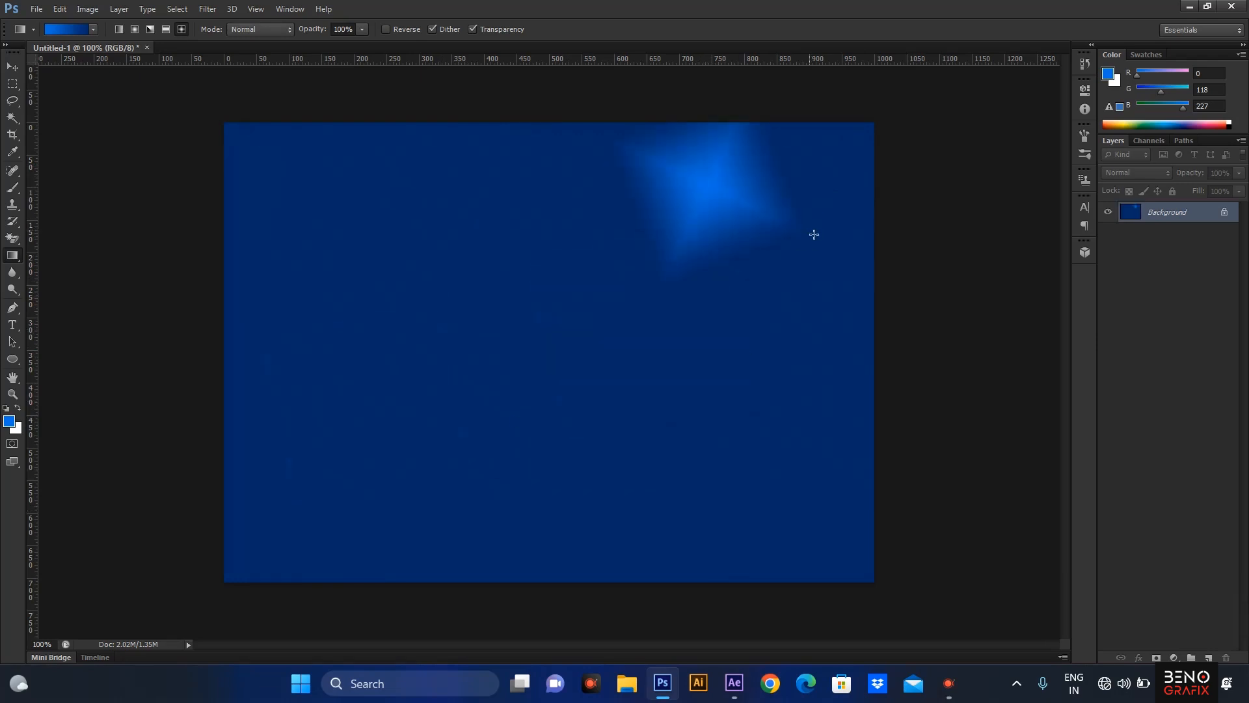
pyautogui.click(270, 28)
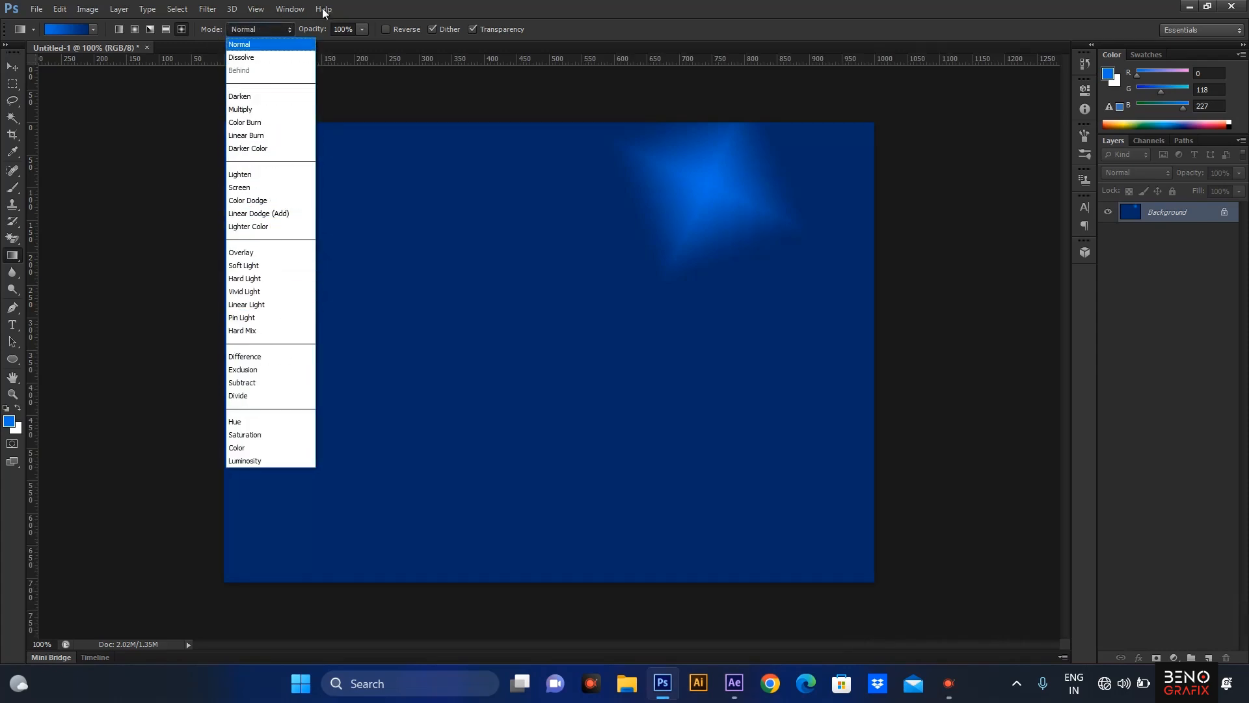
pyautogui.click(505, 5)
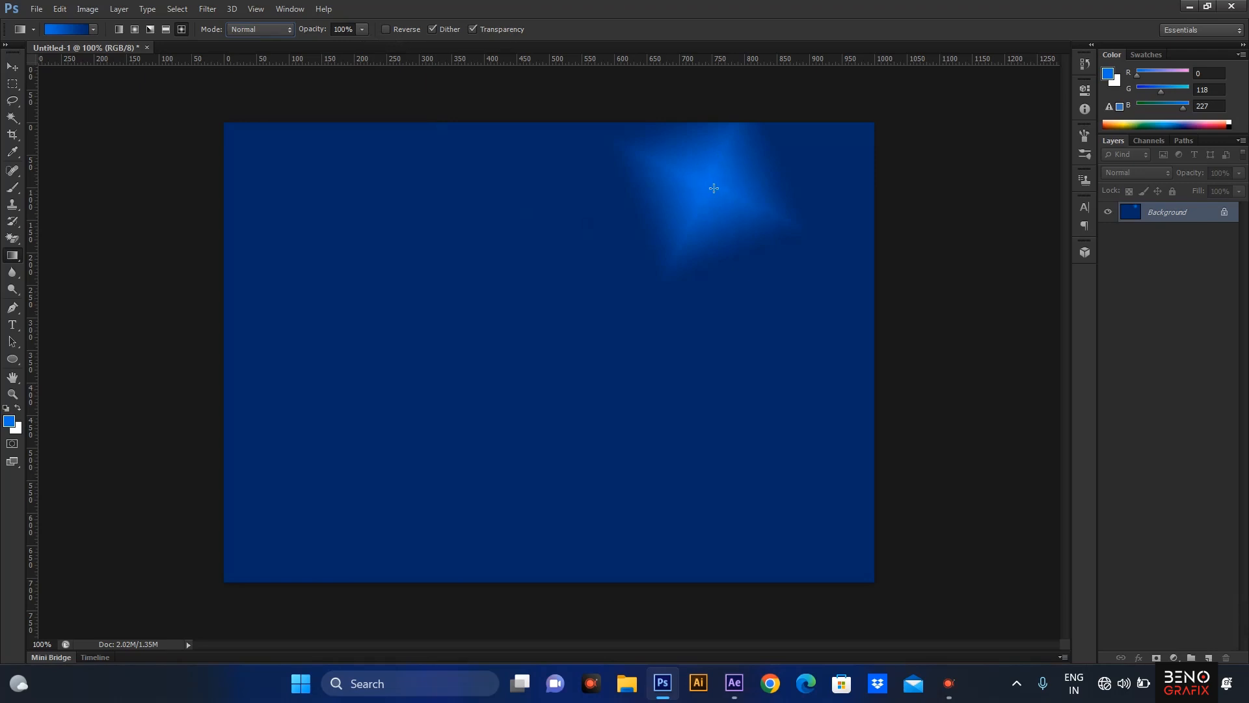
# - Turn on Reverse, draw a diamond gradient from the canvas centre toward the lower-right corner, and undo it
pyautogui.click(386, 30)
pyautogui.moveTo(523, 312); pyautogui.dragTo(854, 547)
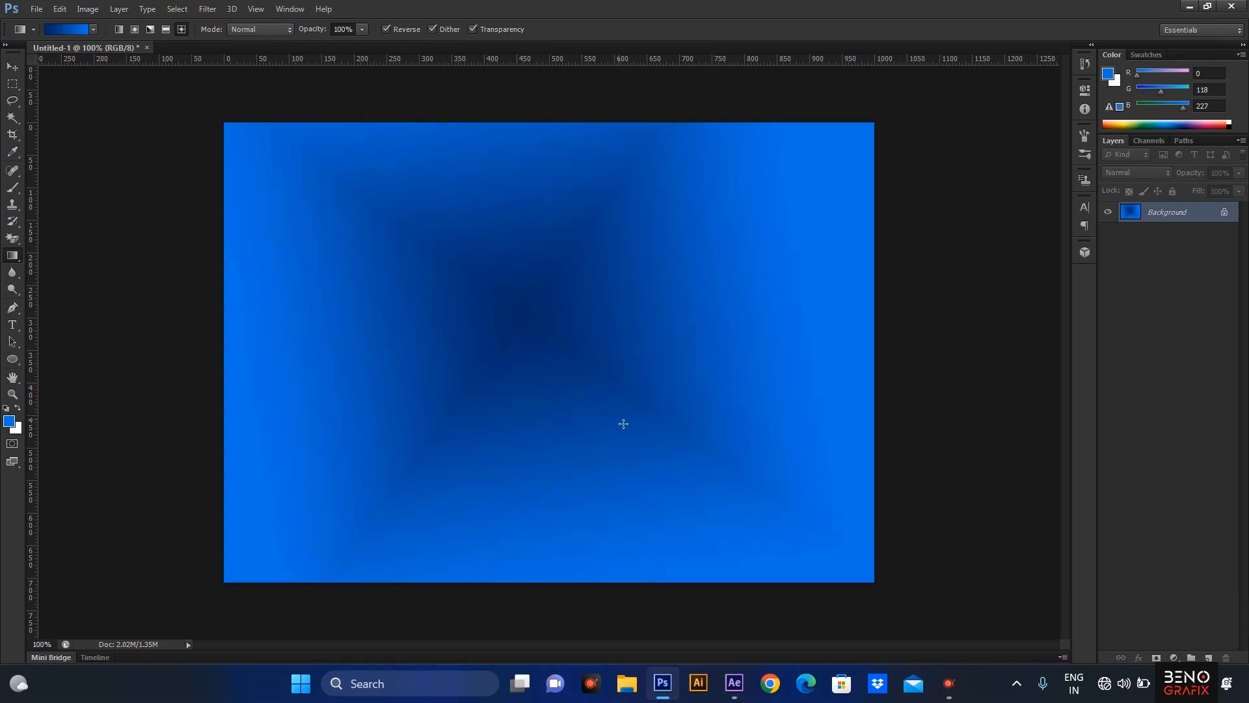
pyautogui.hotkey('ctrl', 'z')
# - Make a large rectangular marquee selection around the middle of the blank white canvas
pyautogui.rightClick(12, 255)
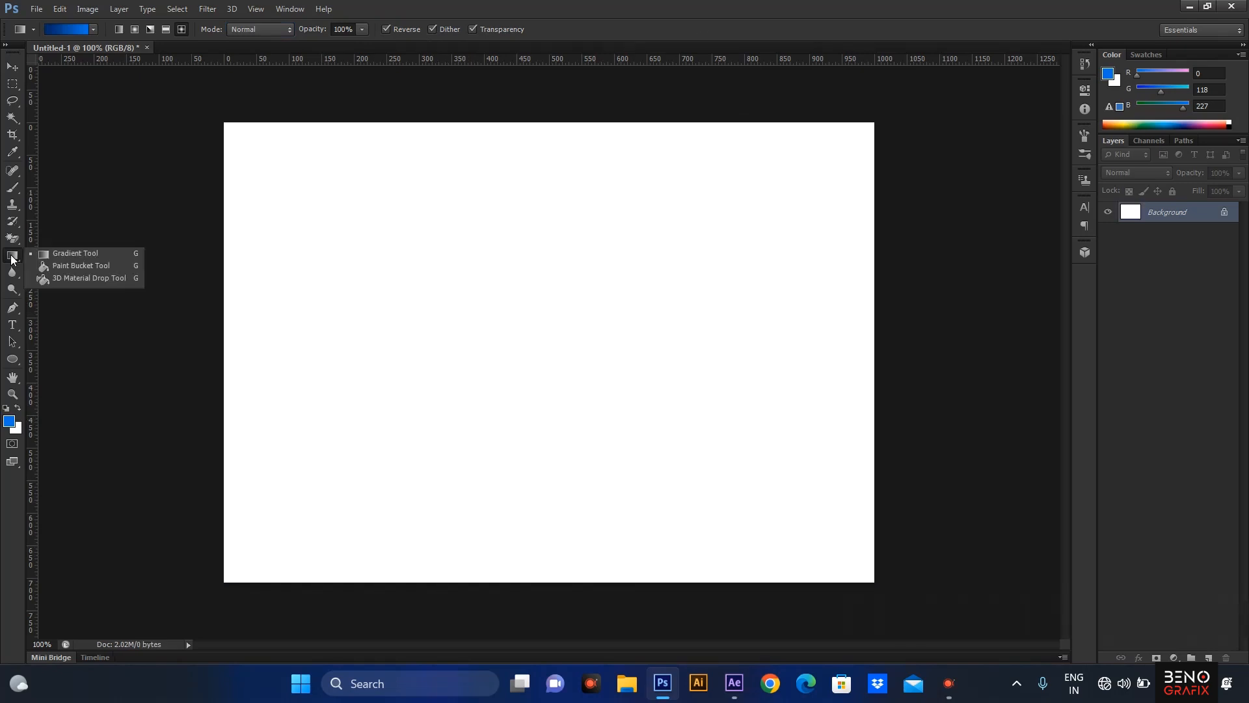
pyautogui.click(88, 265)
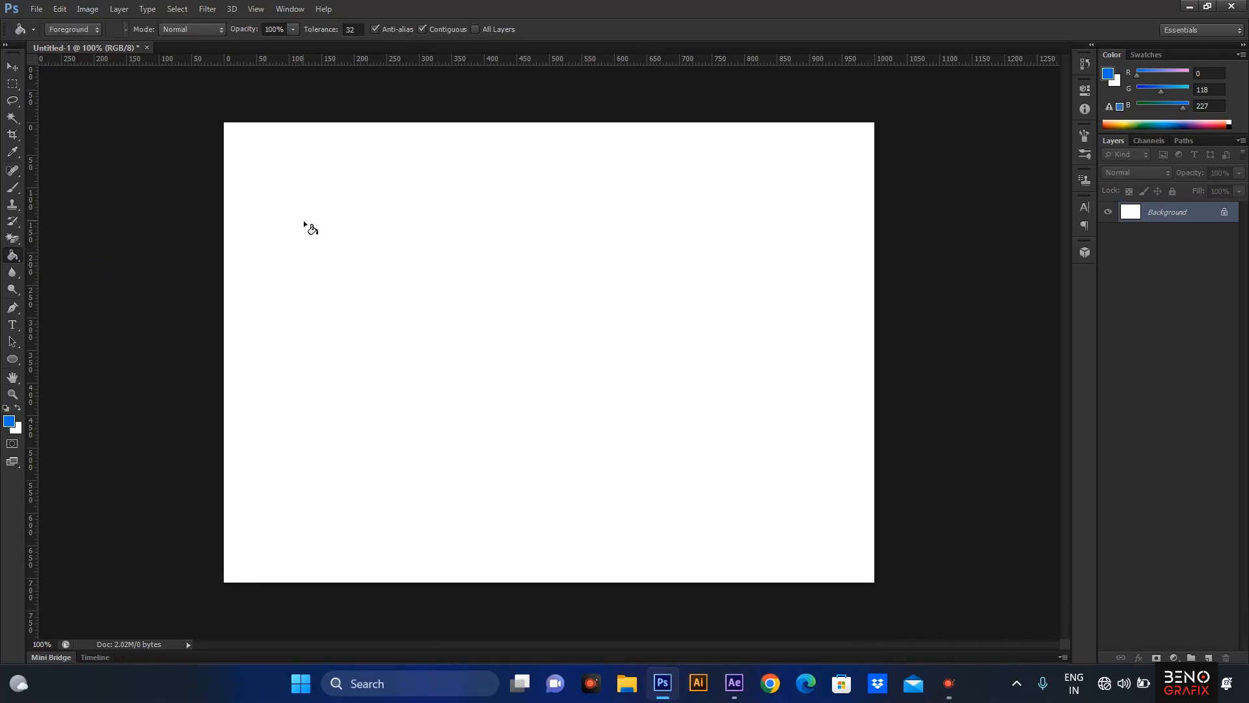
pyautogui.click(13, 84)
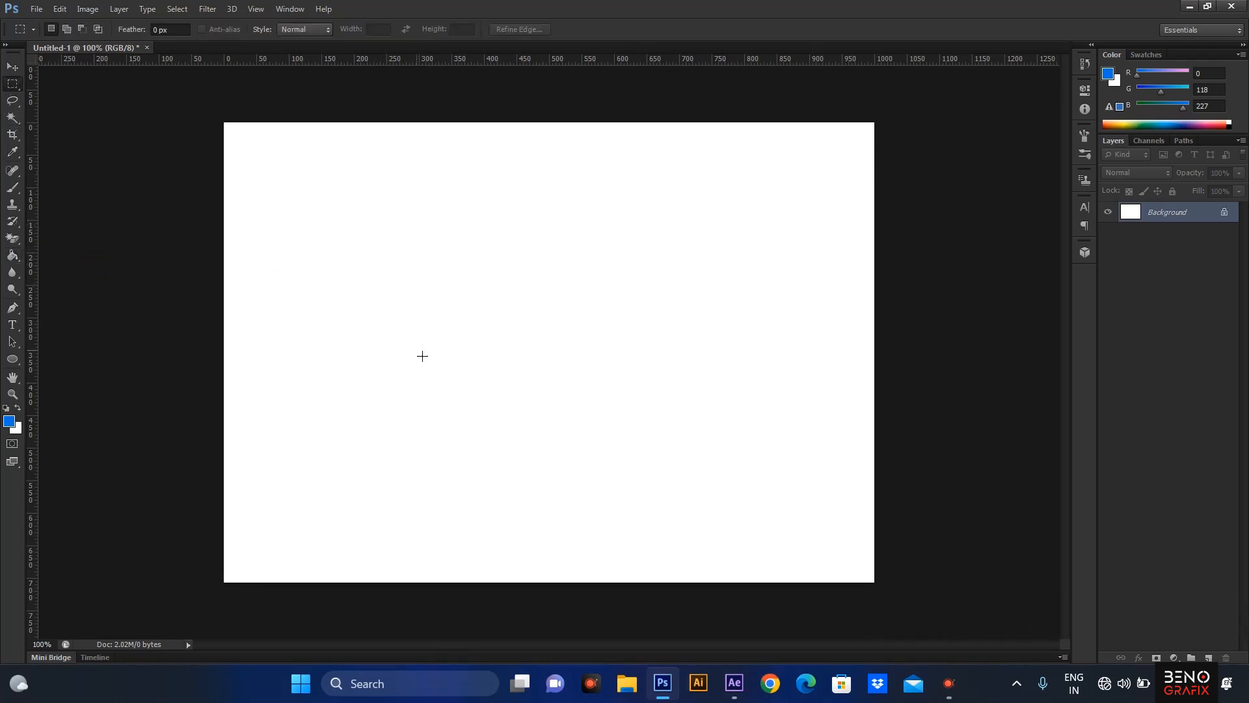
pyautogui.moveTo(346, 205); pyautogui.dragTo(688, 445)
# - Set the foreground colour to green 00e386 and fill the rectangular selection with the Paint Bucket tool
pyautogui.click(12, 255)
pyautogui.rightClick(12, 256)
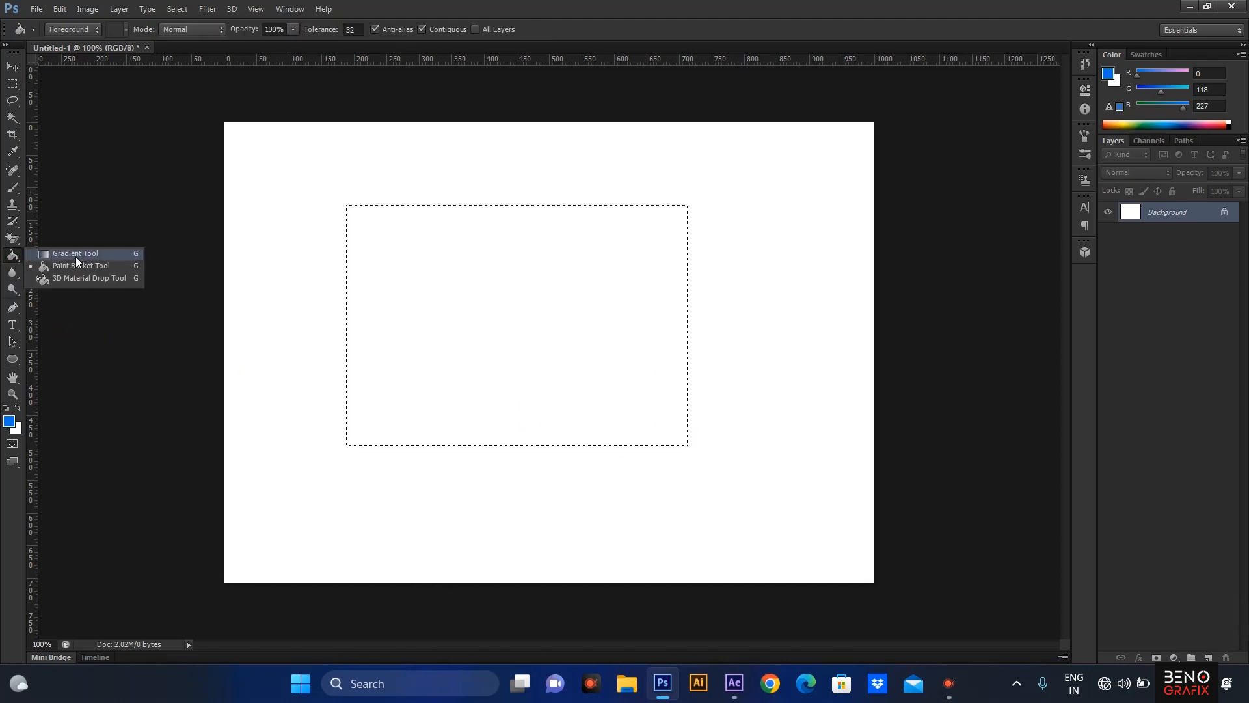
pyautogui.click(87, 265)
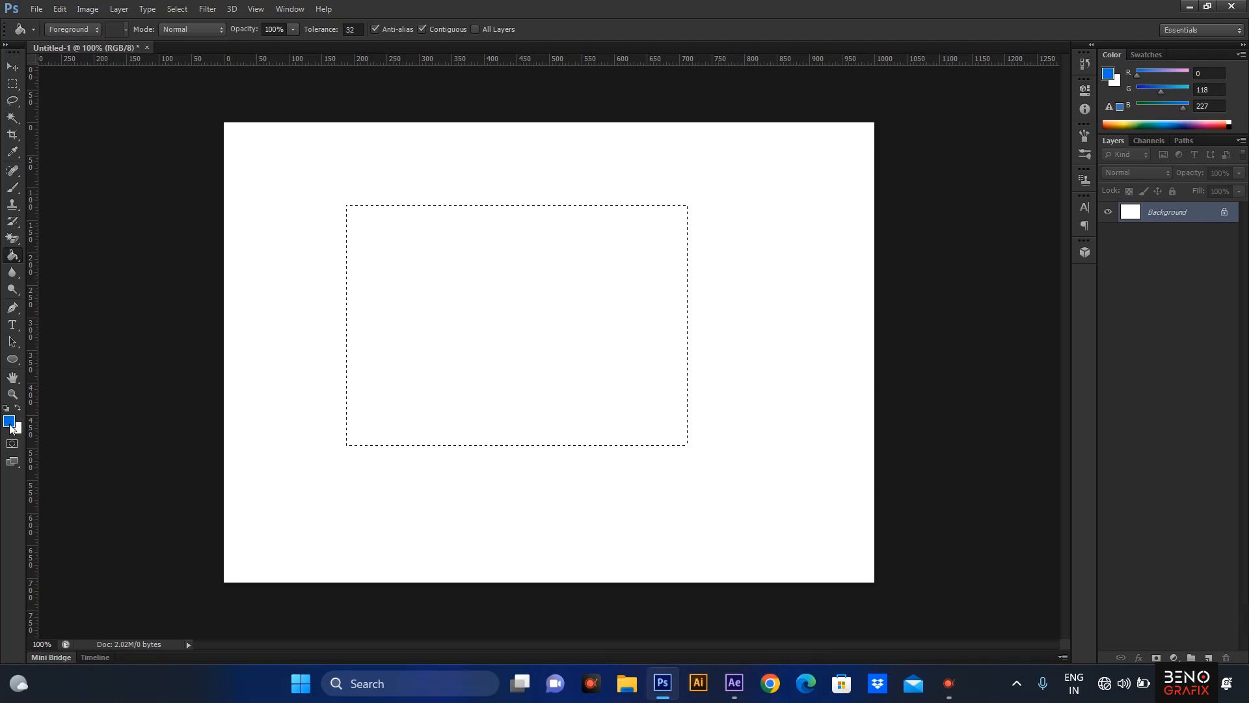
pyautogui.click(9, 423)
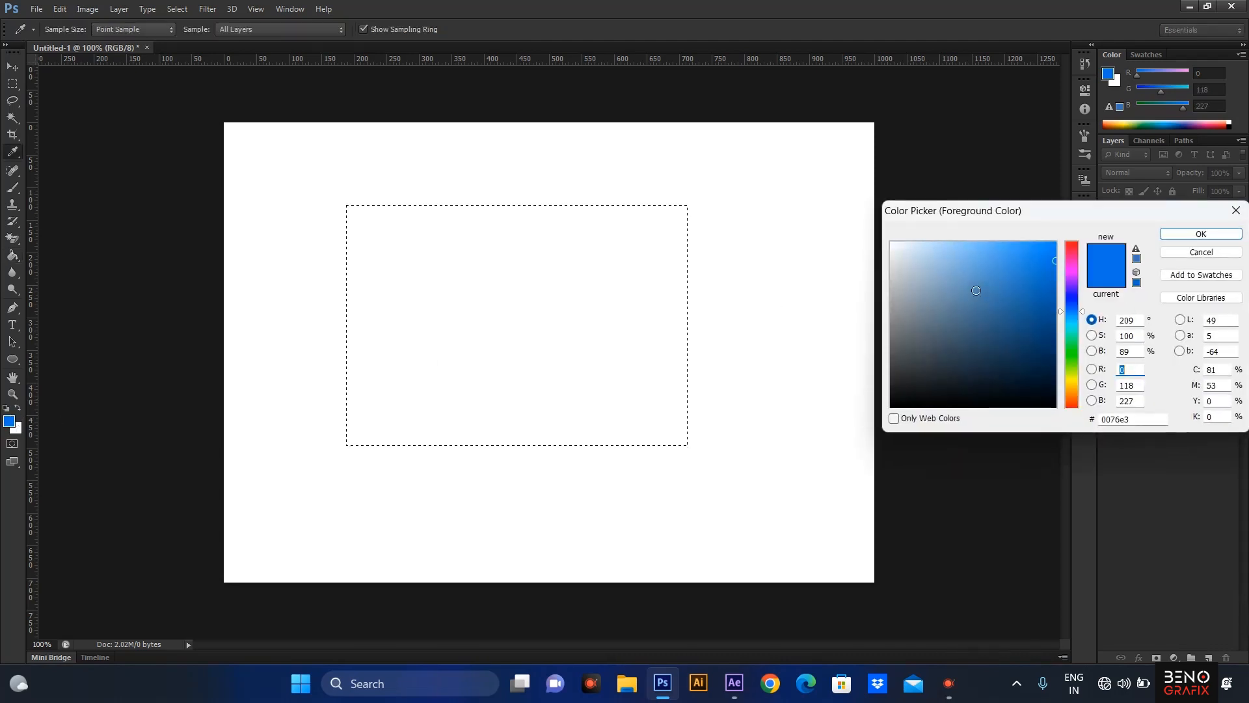
pyautogui.click(1072, 335)
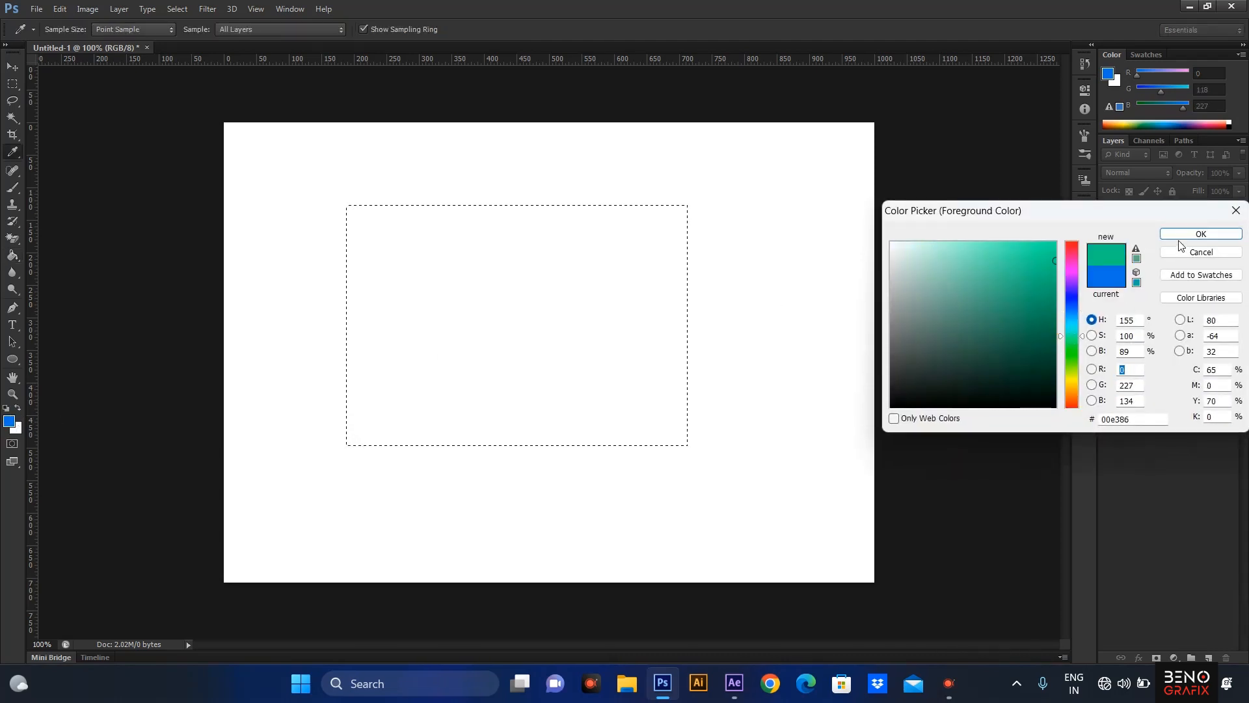
pyautogui.press('Return')
pyautogui.click(475, 298)
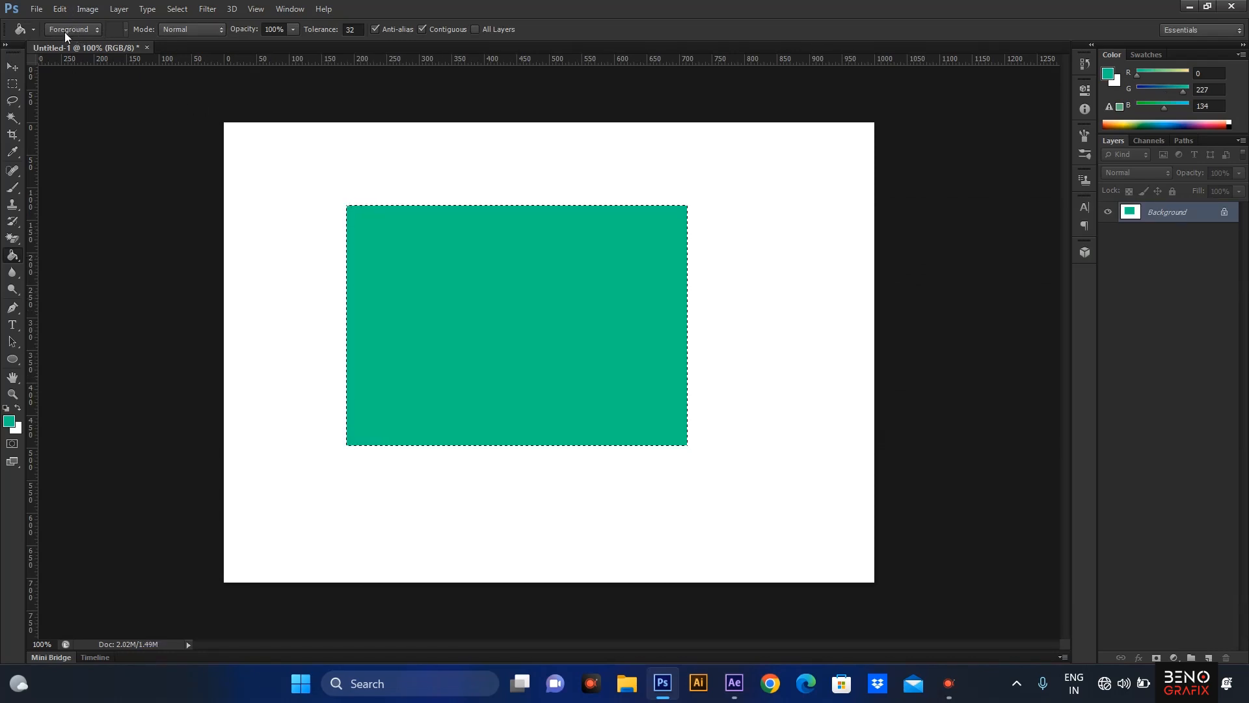
# - Set the Paint Bucket's fill source to Pattern, choose the dark blue-purple wavy pattern, and fill the rectangular selection with it
pyautogui.click(81, 30)
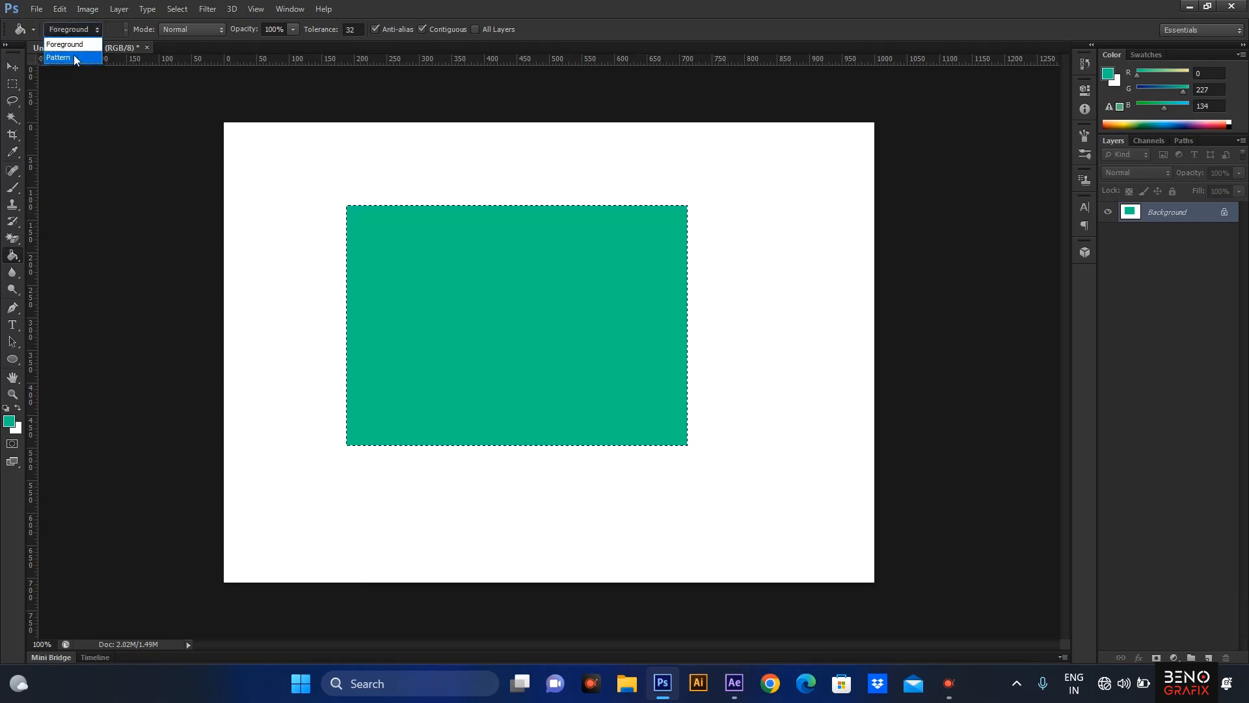
pyautogui.click(69, 56)
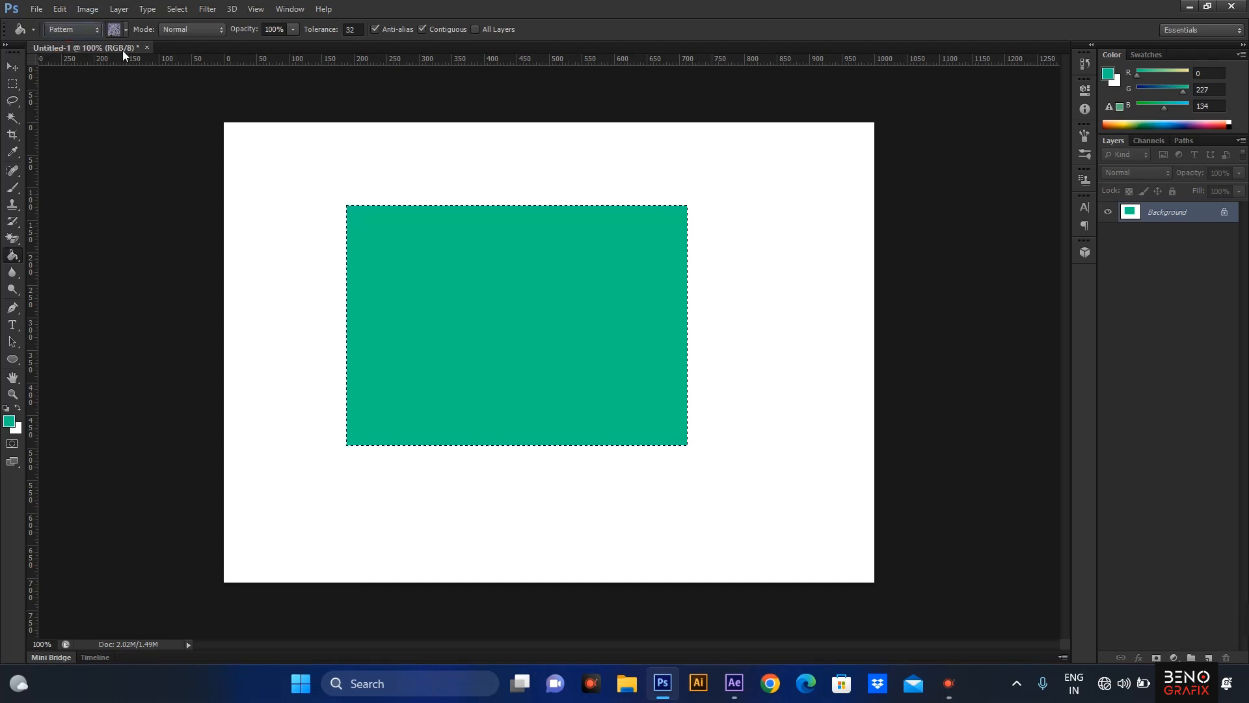
pyautogui.click(127, 29)
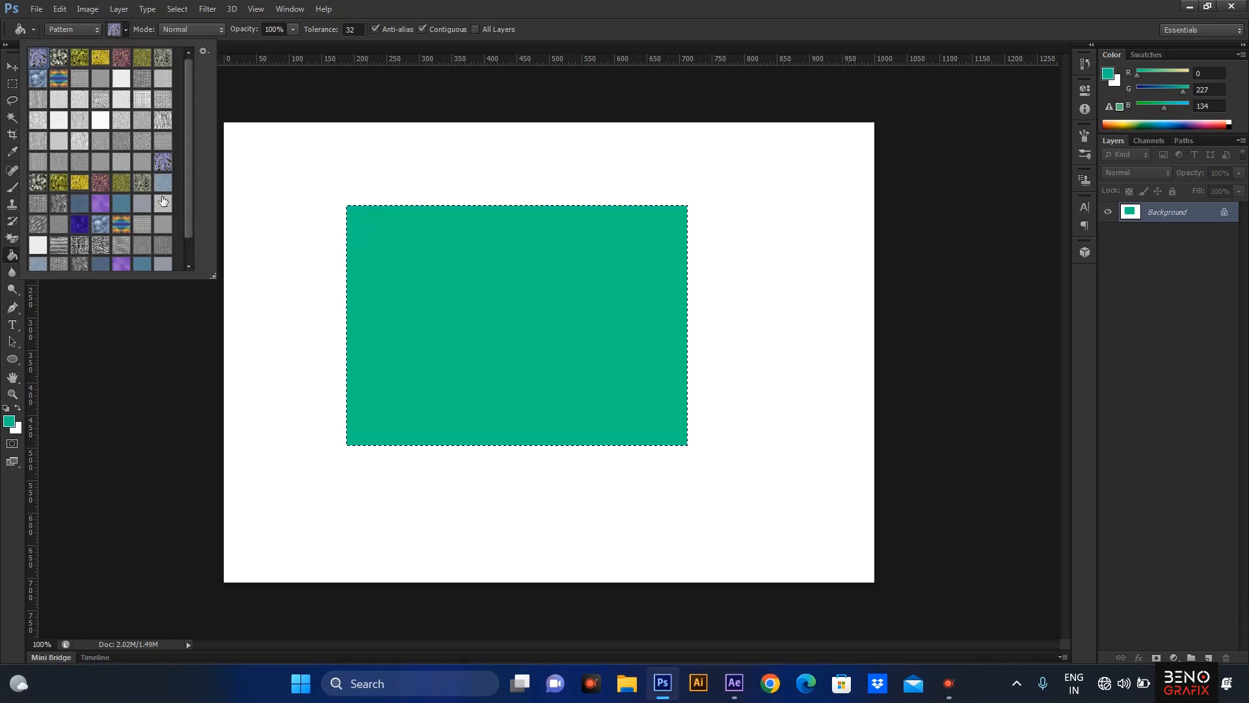
pyautogui.scroll(-1, 165, 199)
pyautogui.click(80, 213)
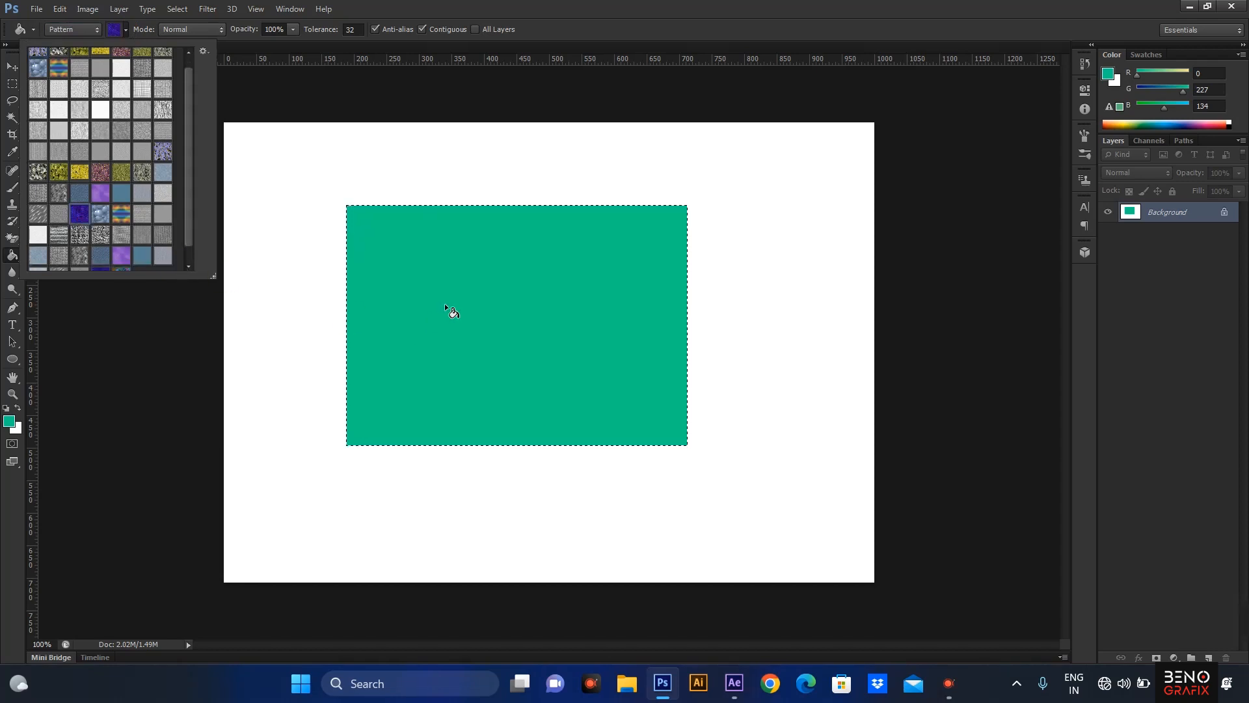
pyautogui.click(432, 314)
pyautogui.click(444, 301)
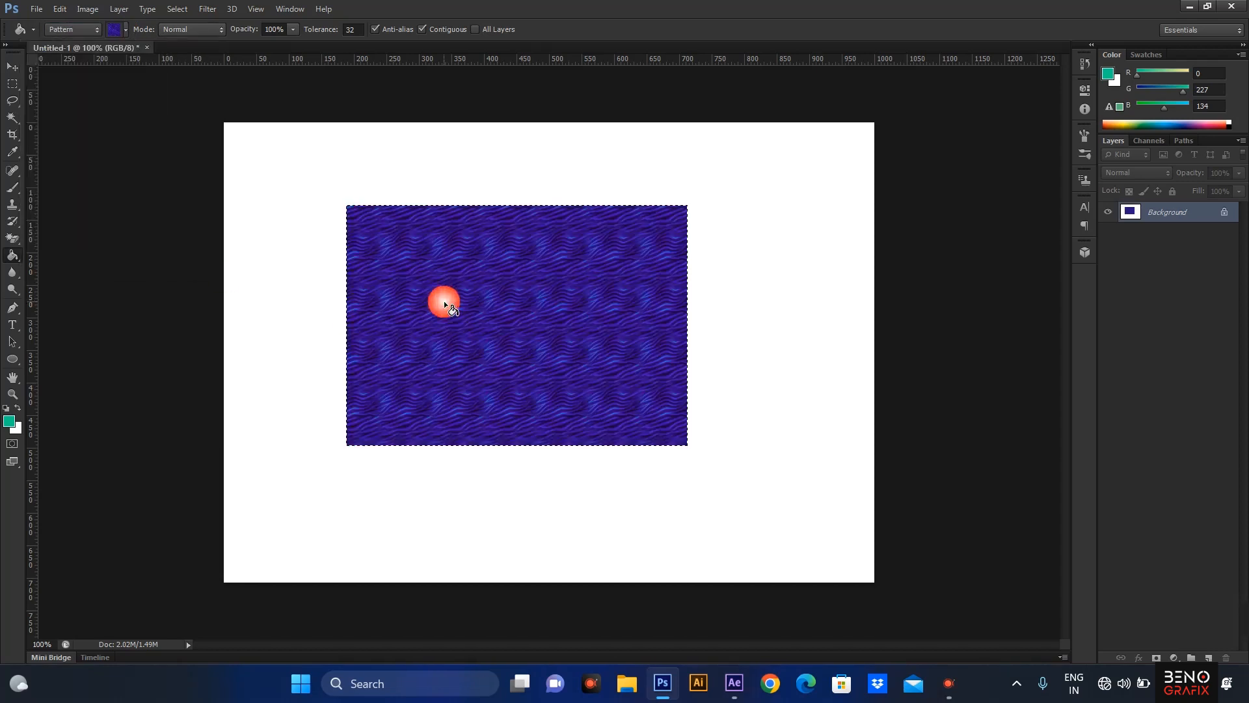
pyautogui.click(587, 281)
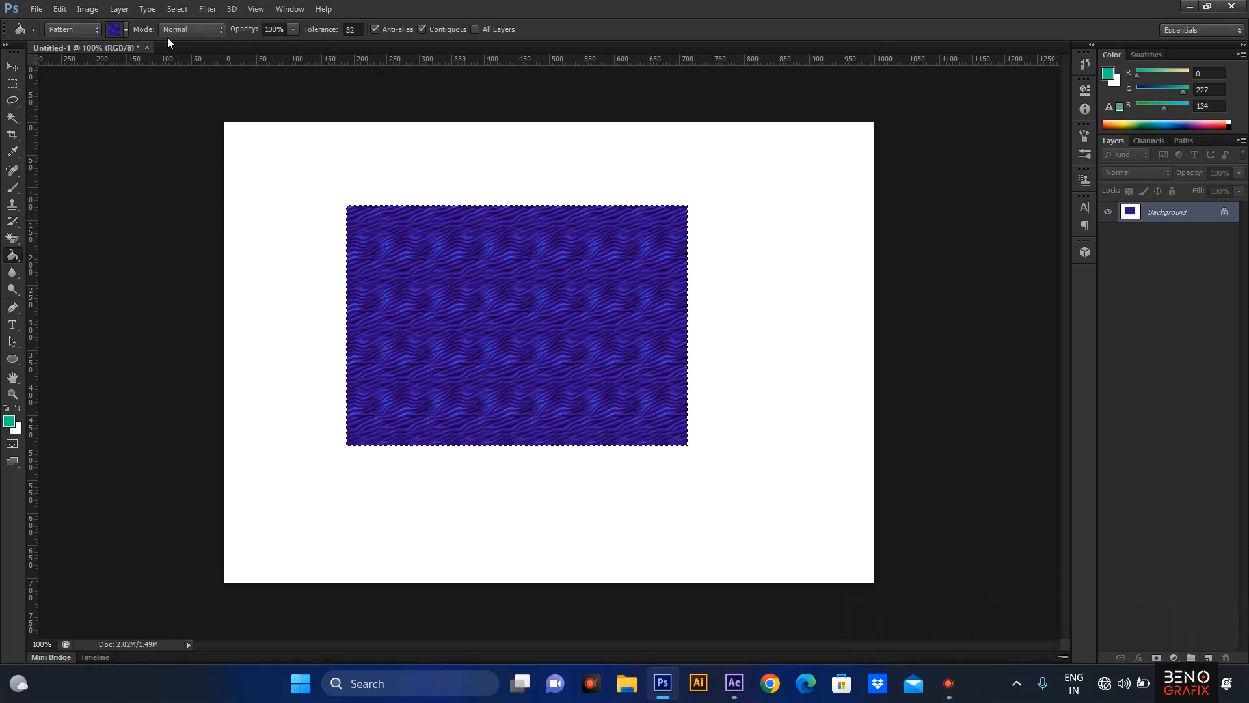
pyautogui.click(195, 29)
pyautogui.click(535, 10)
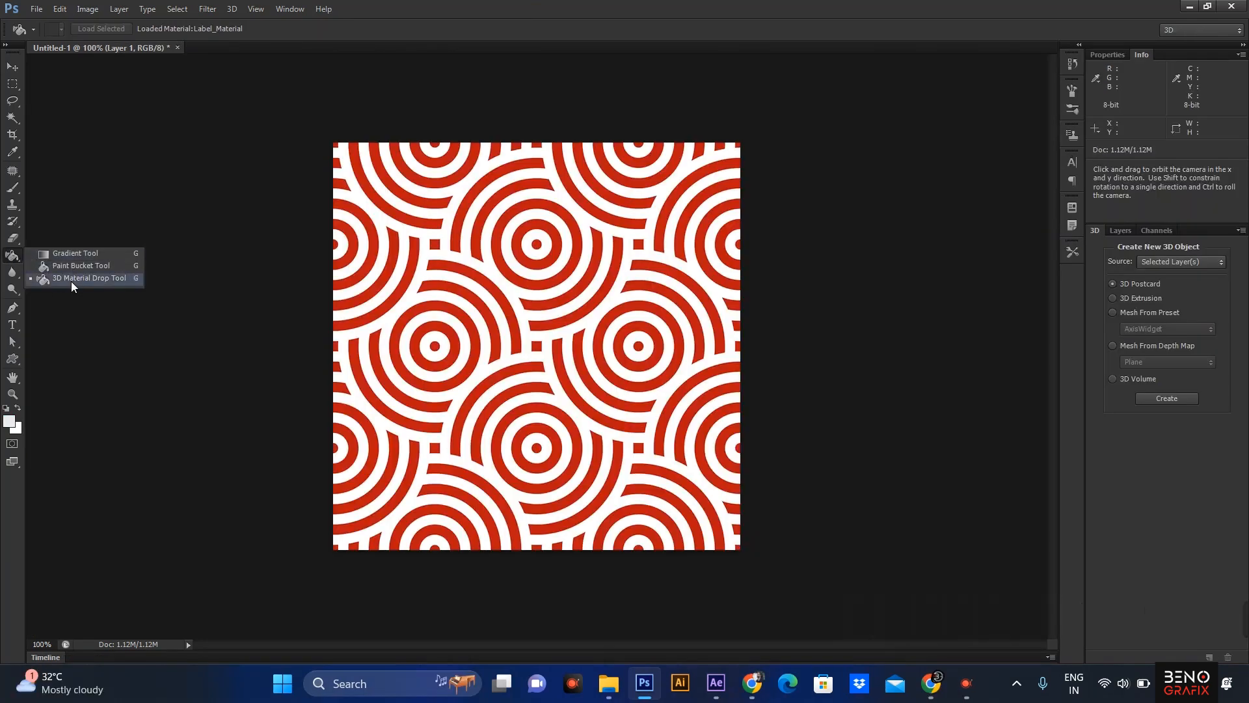
# - Activate the 3D Material Drop Tool in the document with the red concentric-circle pattern
pyautogui.click(95, 277)
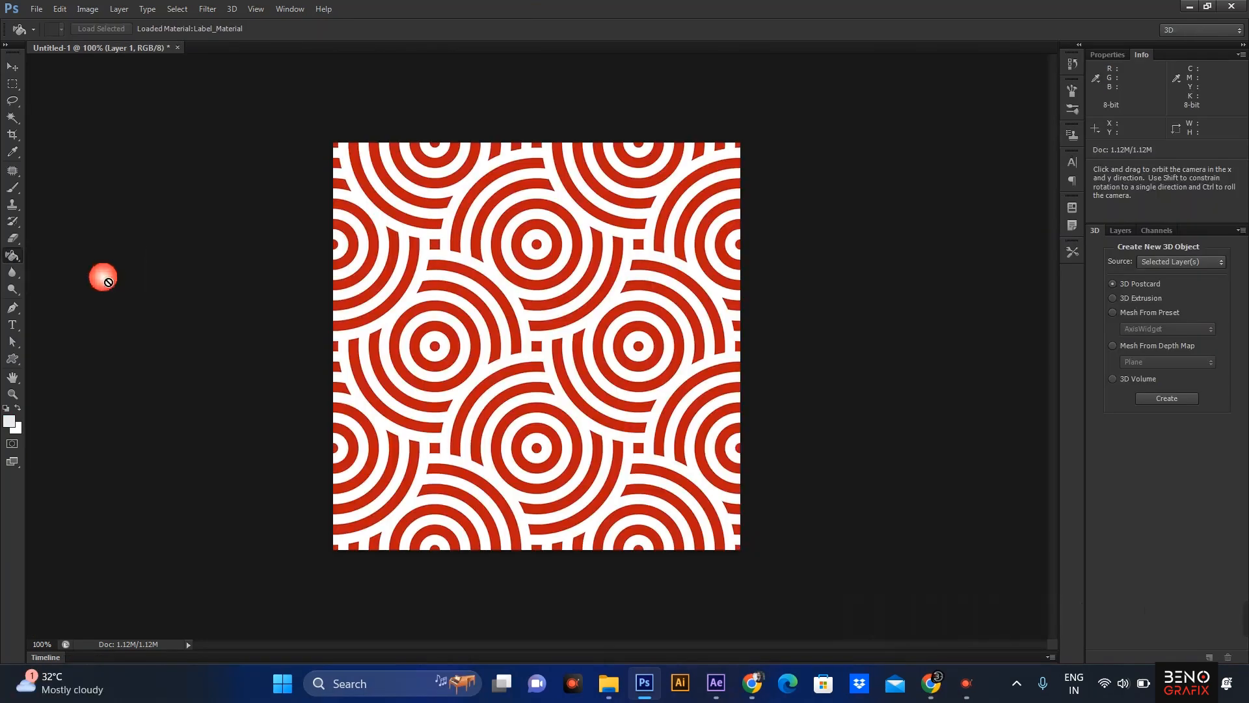
# - Activate the 3D Material Eyedropper Tool and create a Wine Bottle preset mesh from the red concentric-circle layer
pyautogui.click(12, 151)
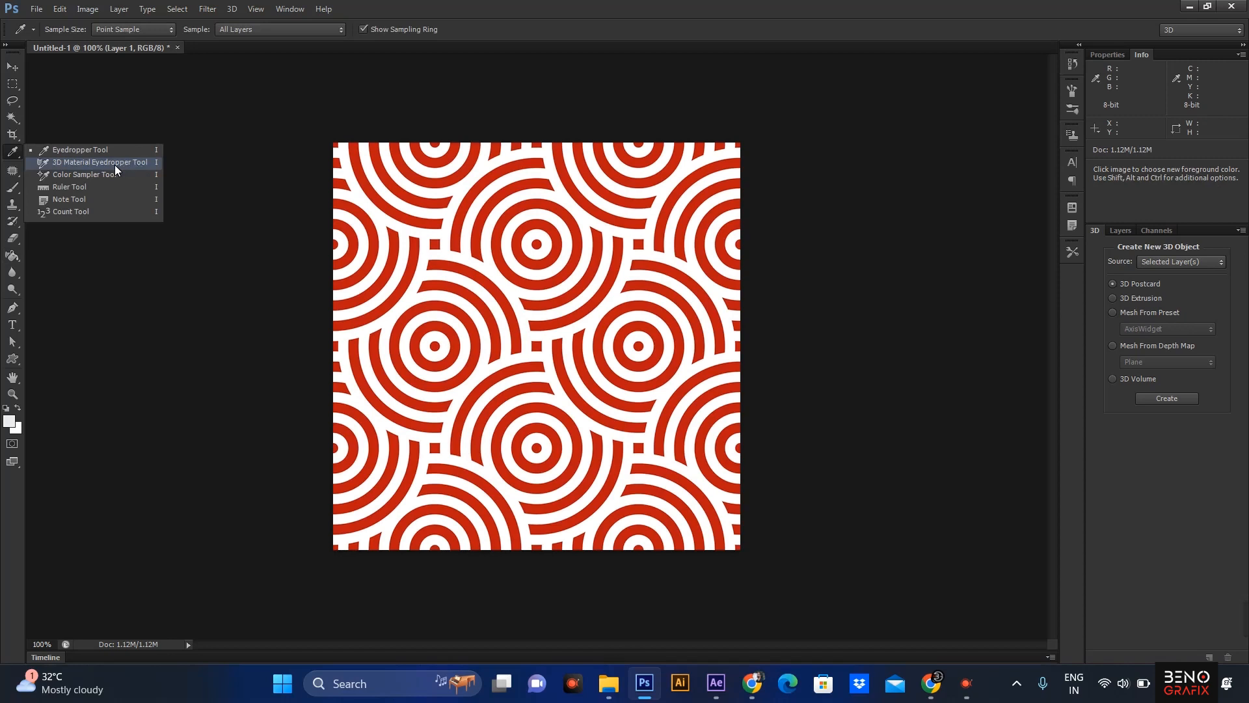
pyautogui.click(114, 163)
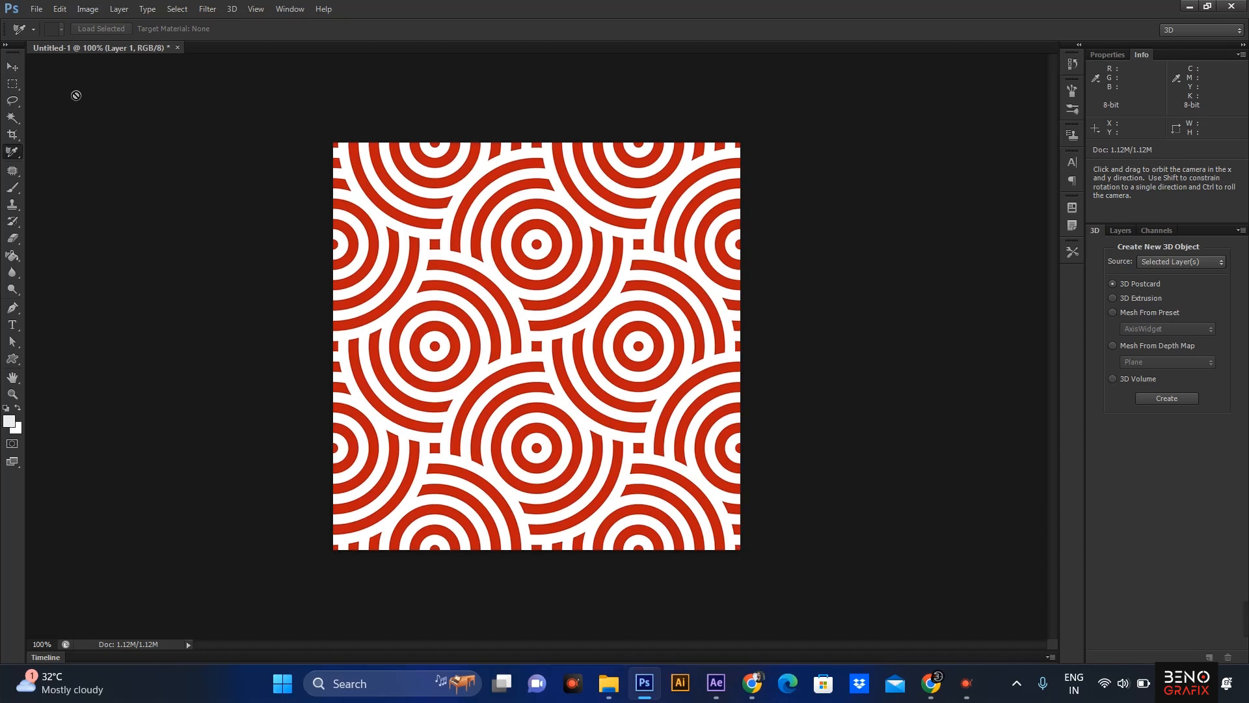
pyautogui.click(235, 10)
pyautogui.moveTo(268, 117)
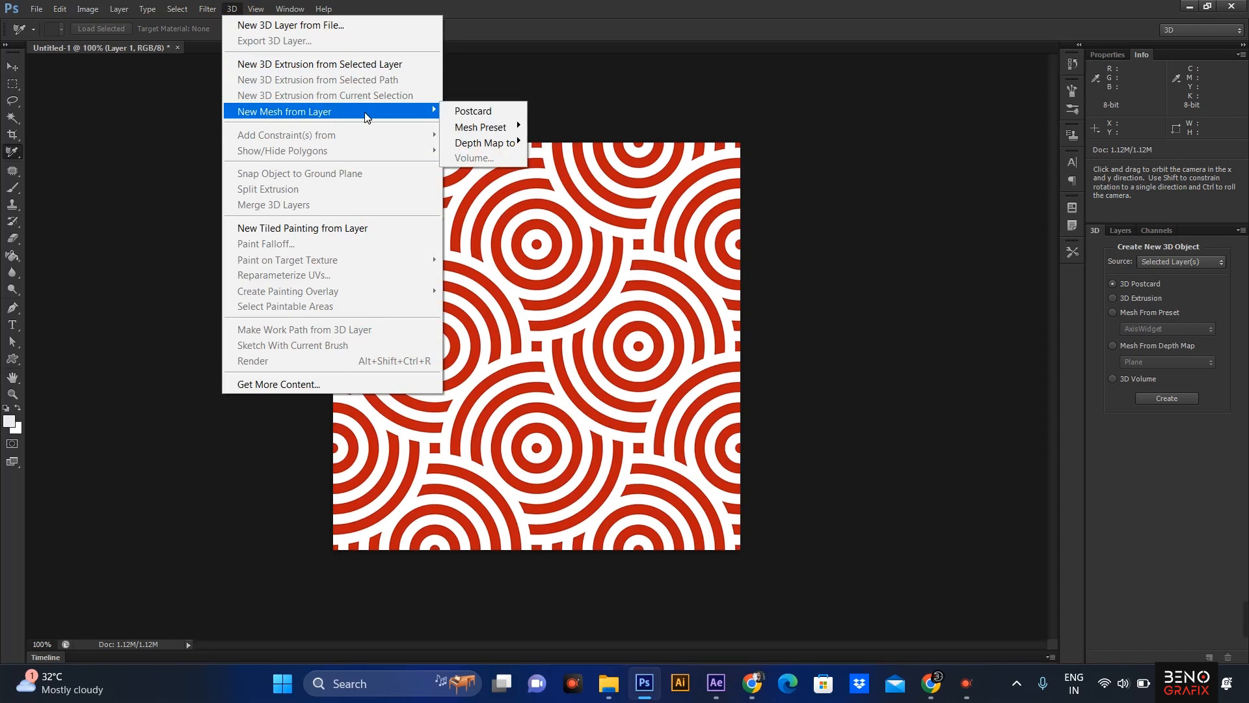
pyautogui.moveTo(473, 130)
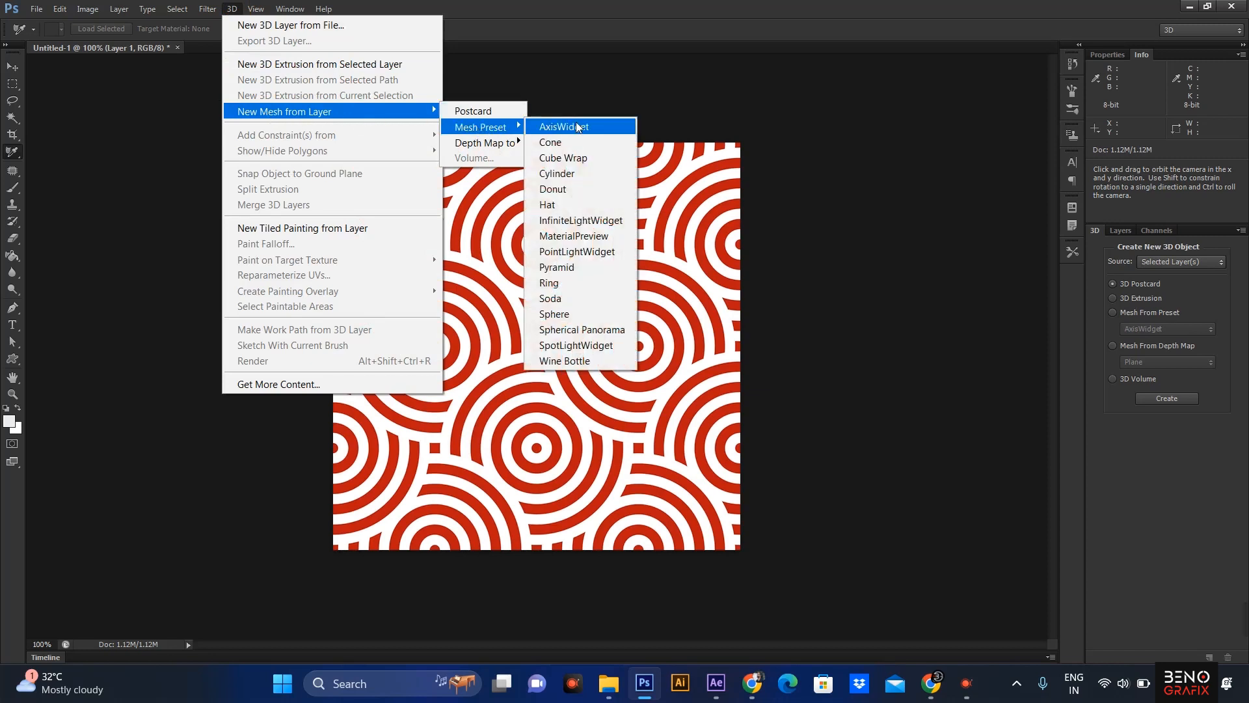
pyautogui.click(609, 360)
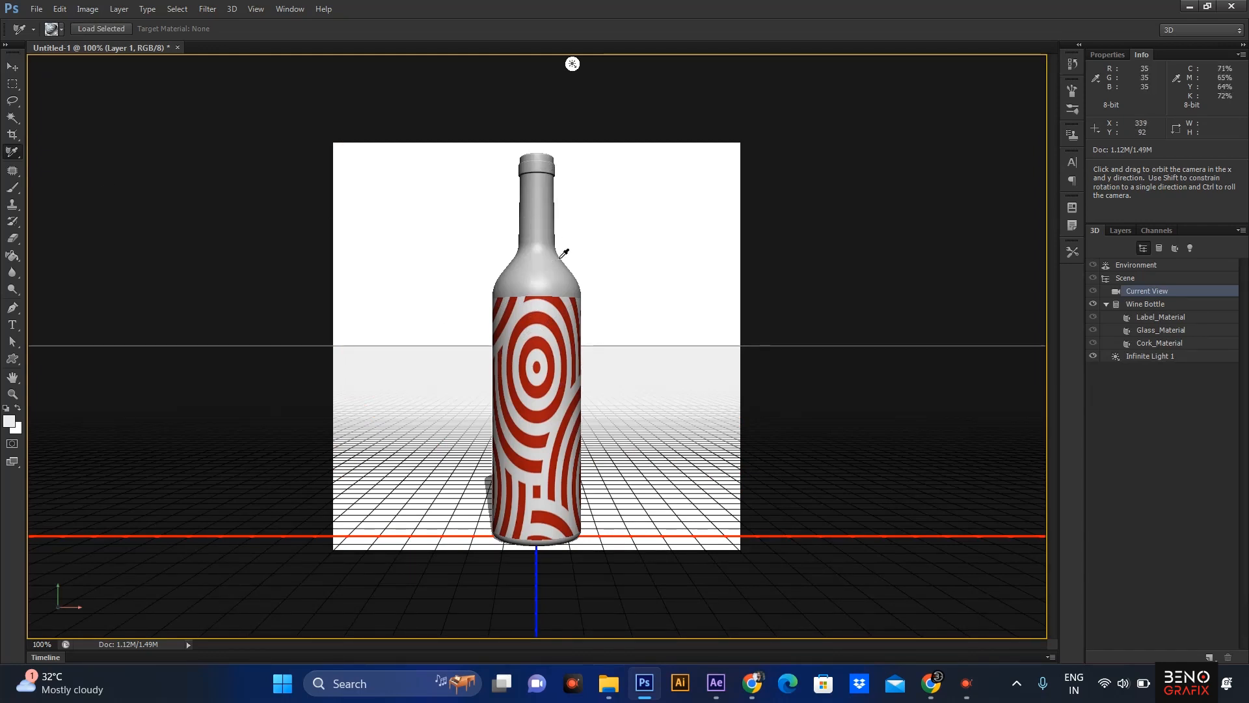
# - Sample the red concentric-circle material from the bottle's label with the 3D Material Eyedropper Tool
pyautogui.rightClick(14, 156)
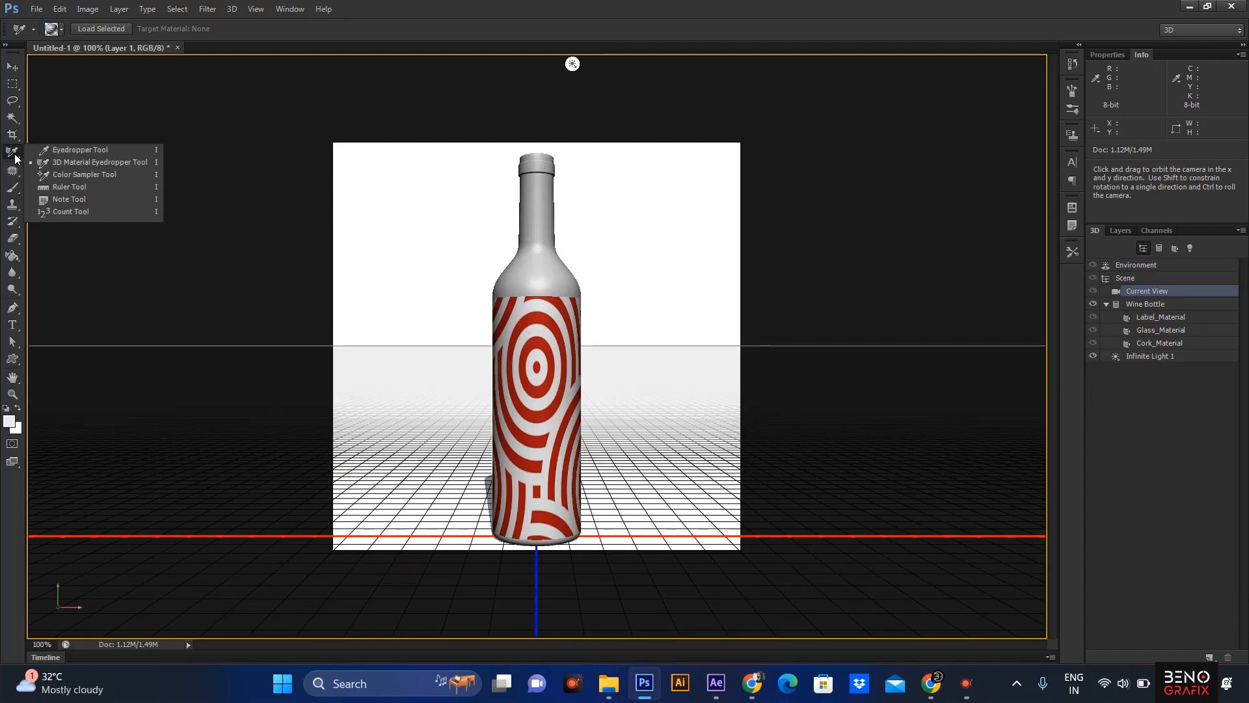
pyautogui.click(77, 165)
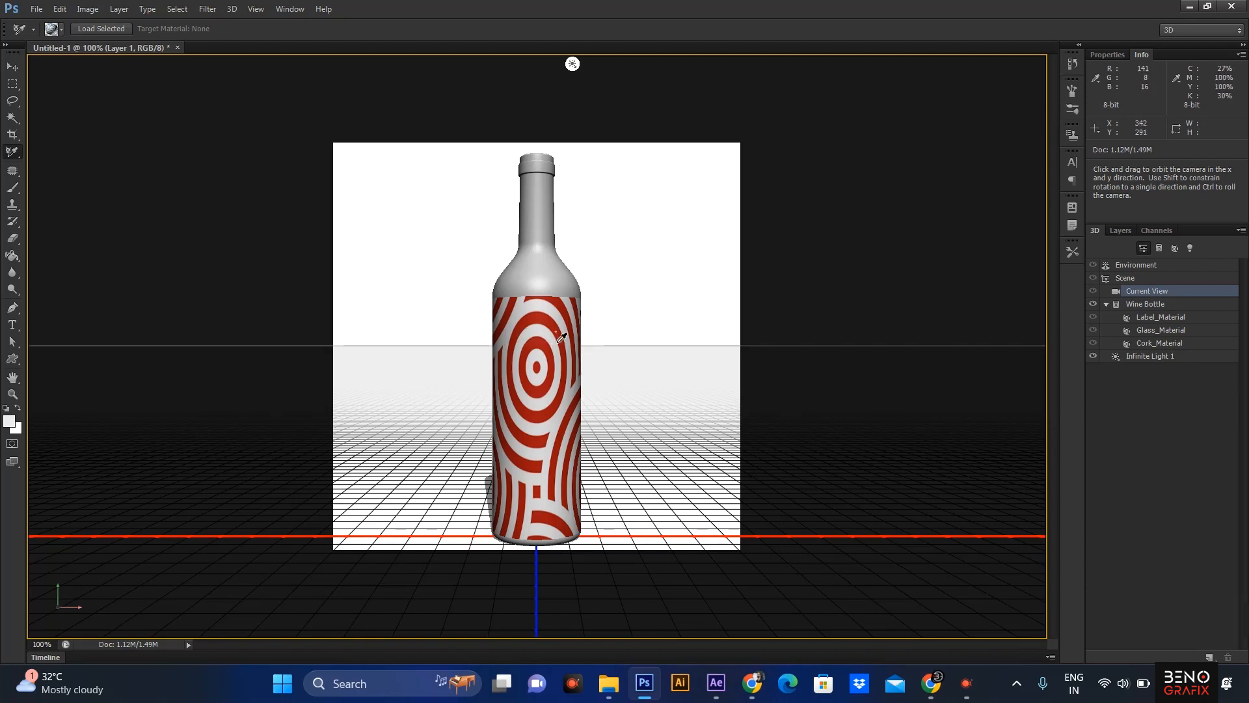
pyautogui.click(560, 340)
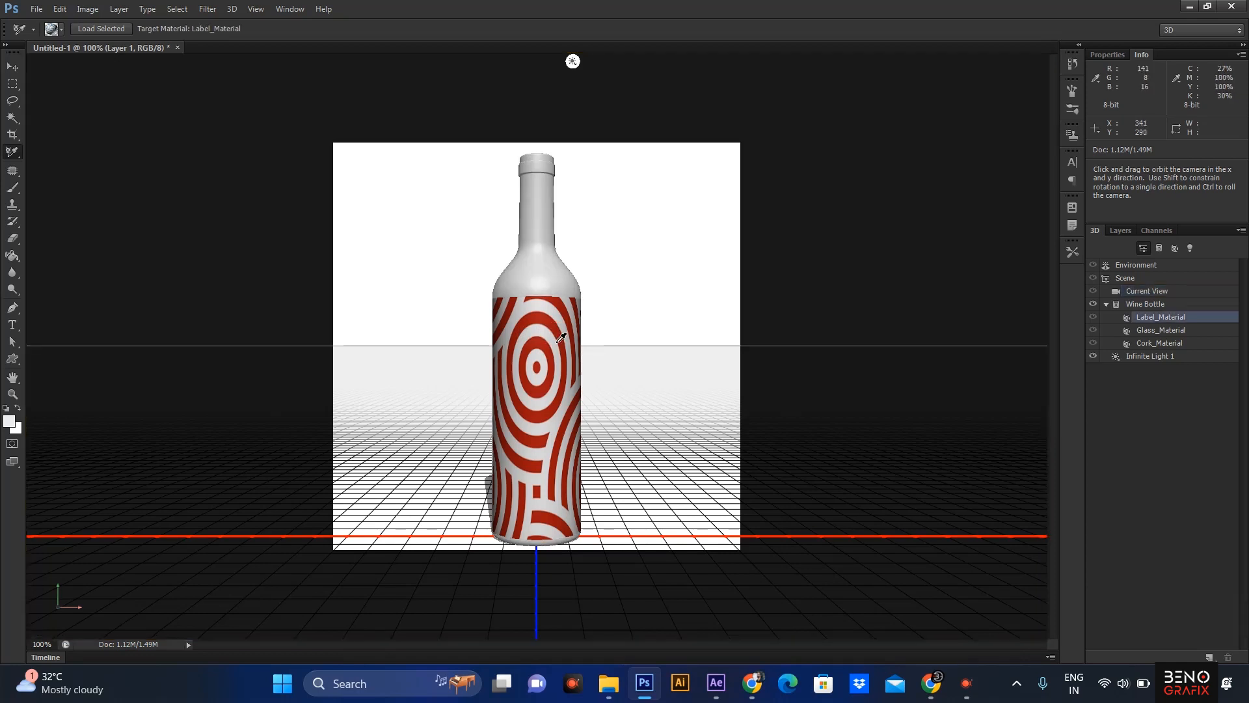
# - Apply the sampled label material to the bottle's glass shoulder and its neck with the 3D Material Drop Tool
pyautogui.click(13, 257)
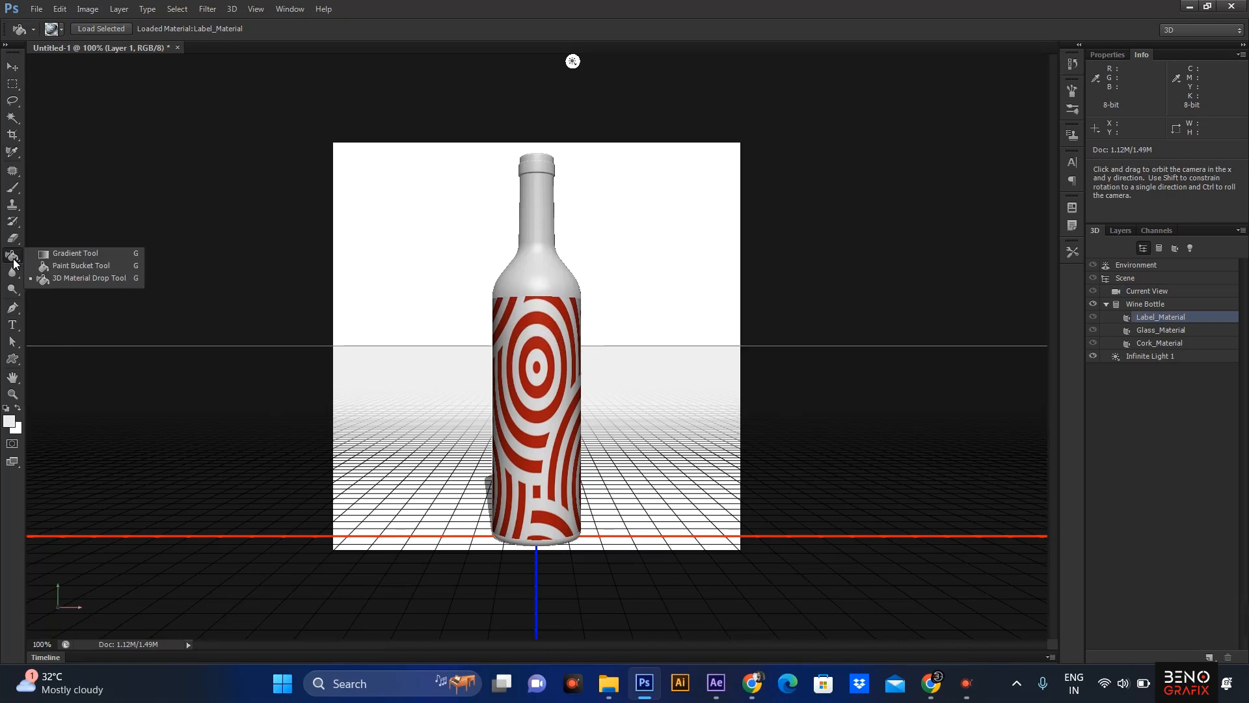
pyautogui.click(107, 278)
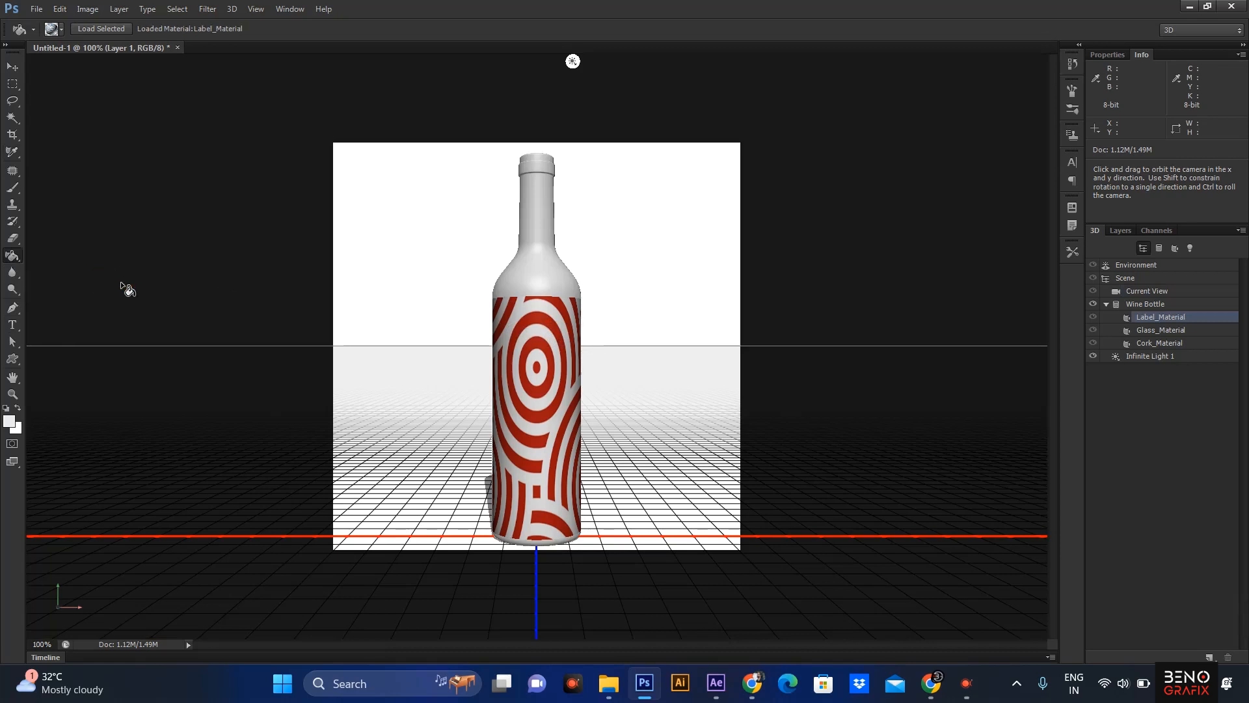
pyautogui.click(533, 250)
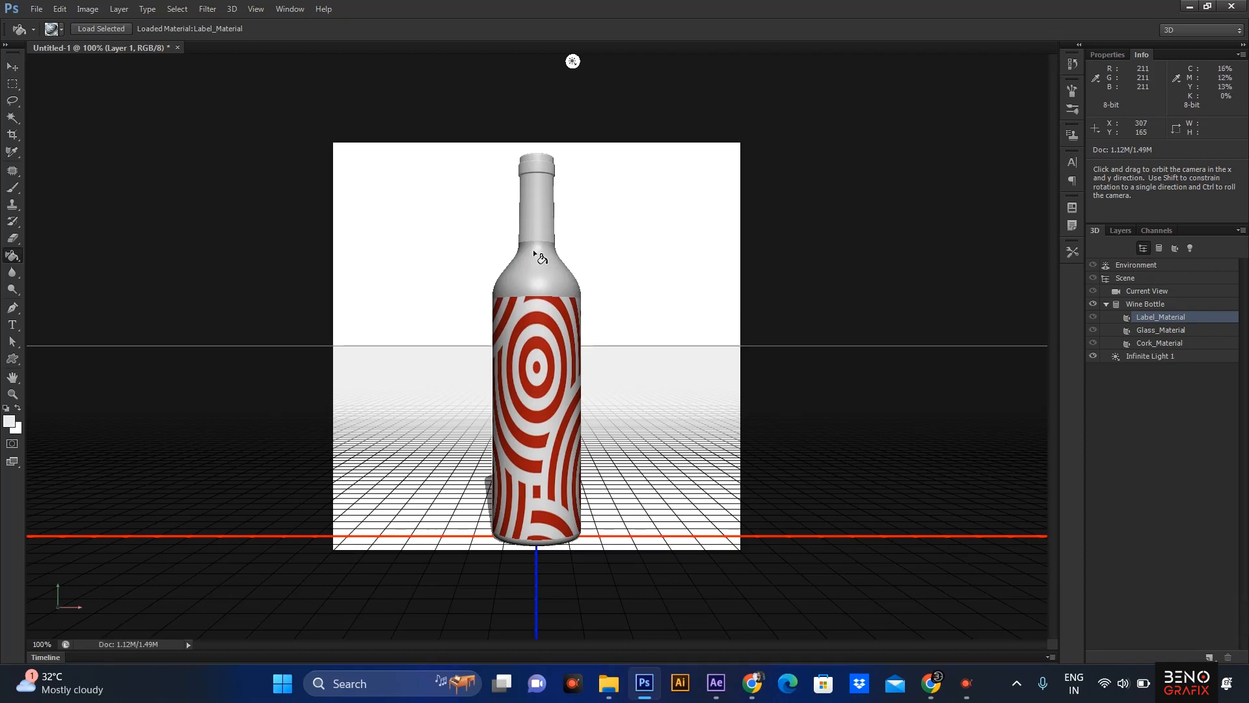
pyautogui.click(543, 259)
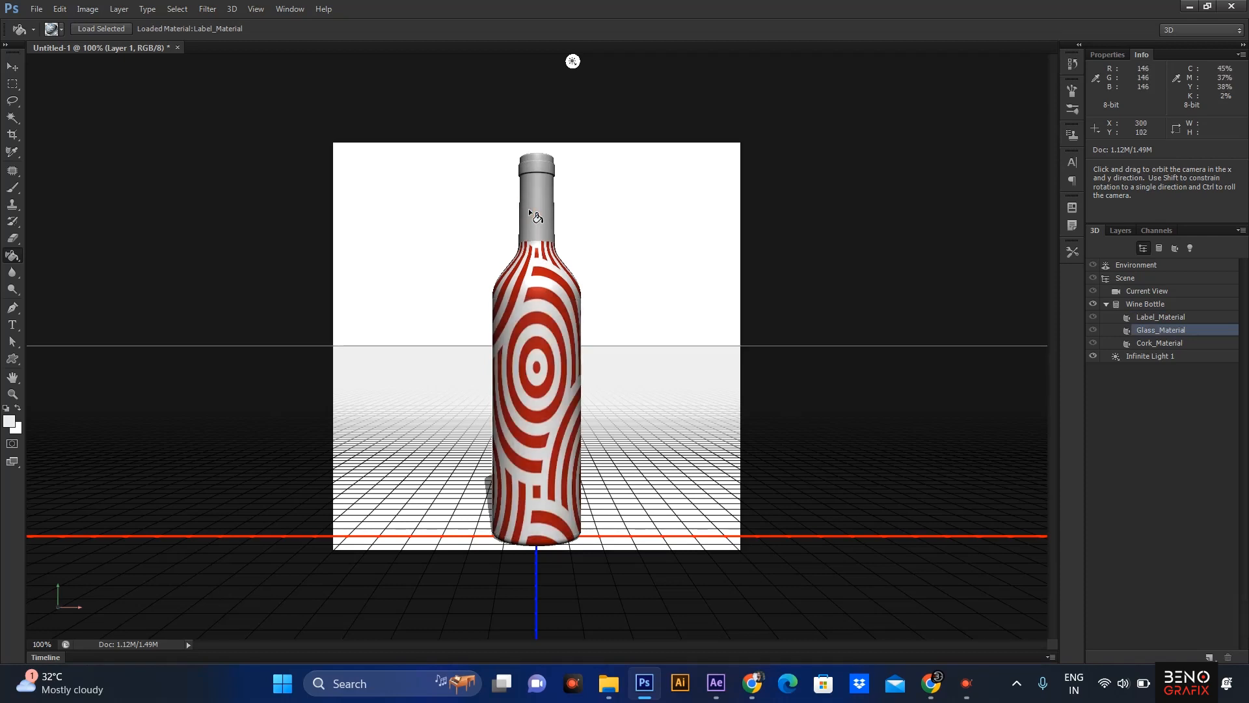
pyautogui.click(529, 211)
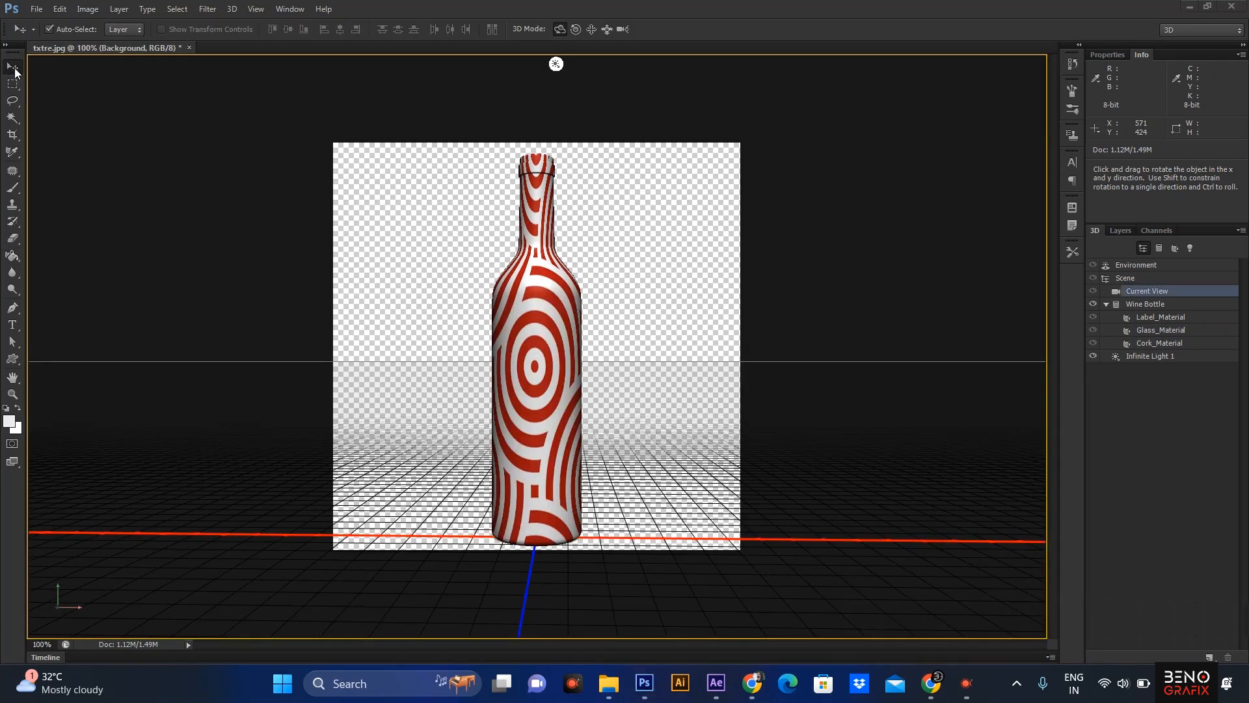
# - Orbit the 3D camera with the Move tool to show the patterned bottle from above at an angle
pyautogui.click(12, 69)
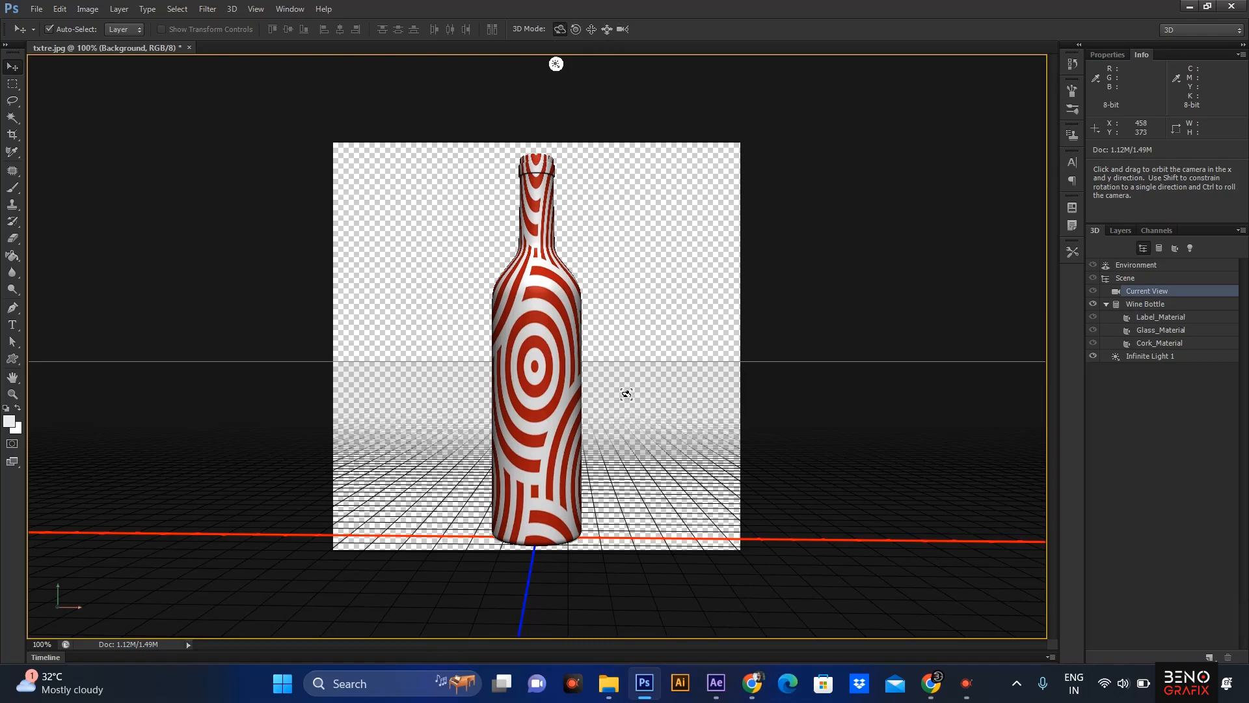
pyautogui.moveTo(606, 393); pyautogui.dragTo(699, 440)
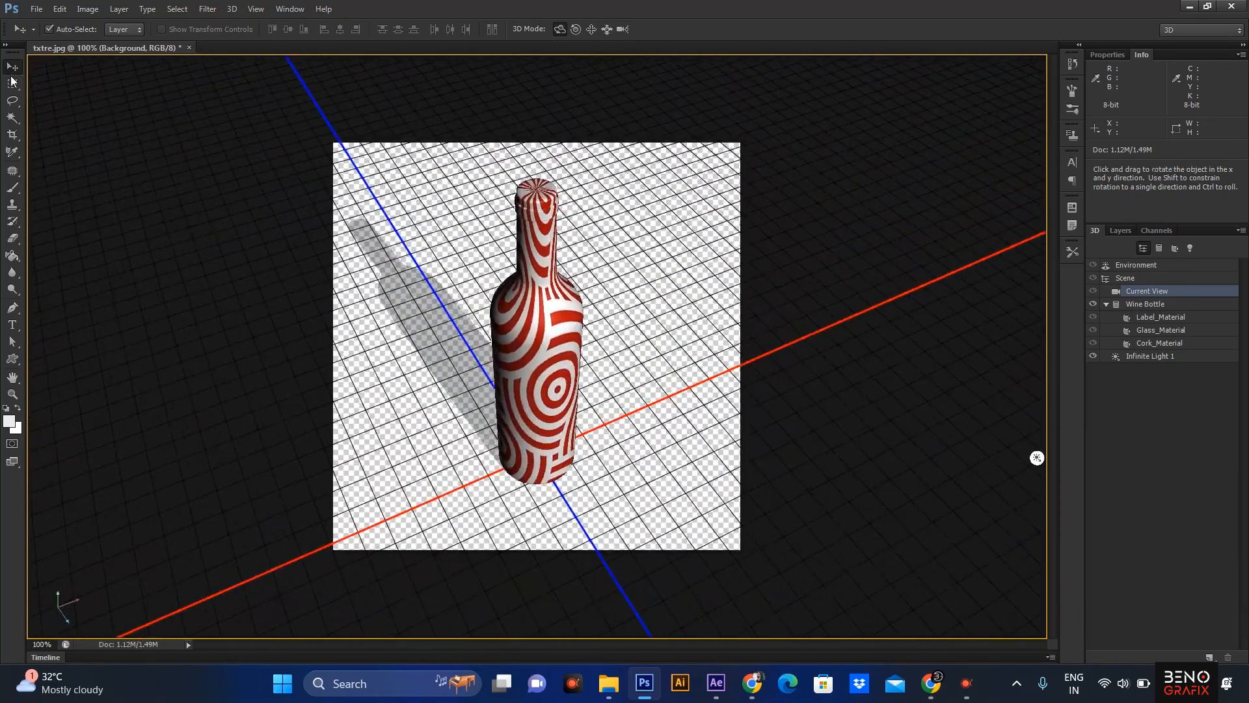
# - Examine the file formats offered when saving the bottle document under a new name, and cancel without saving
pyautogui.click(36, 9)
pyautogui.click(72, 205)
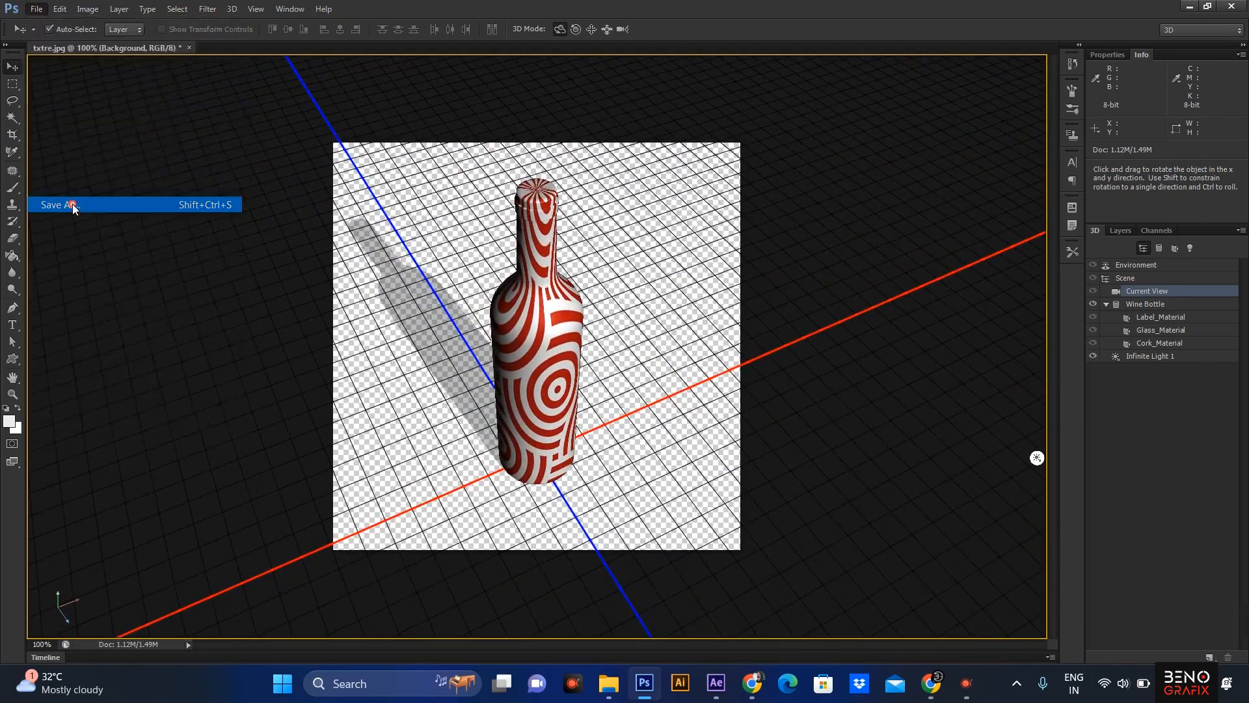
pyautogui.click(690, 460)
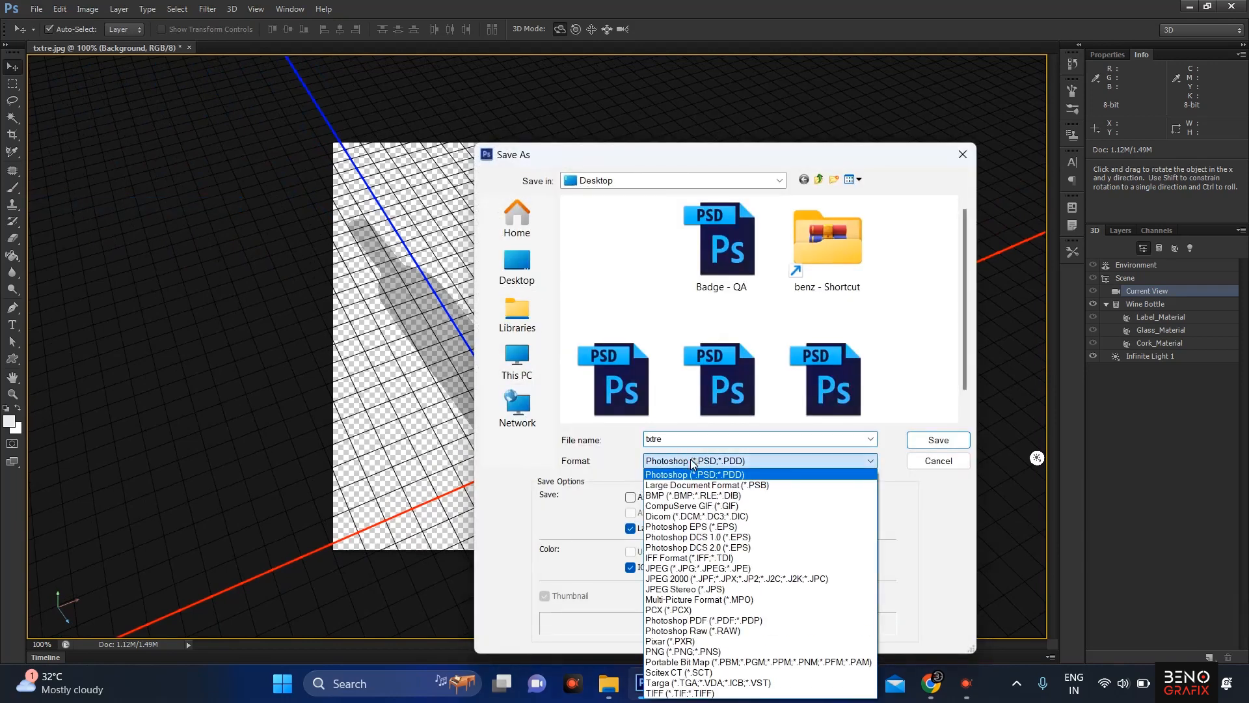
pyautogui.click(940, 461)
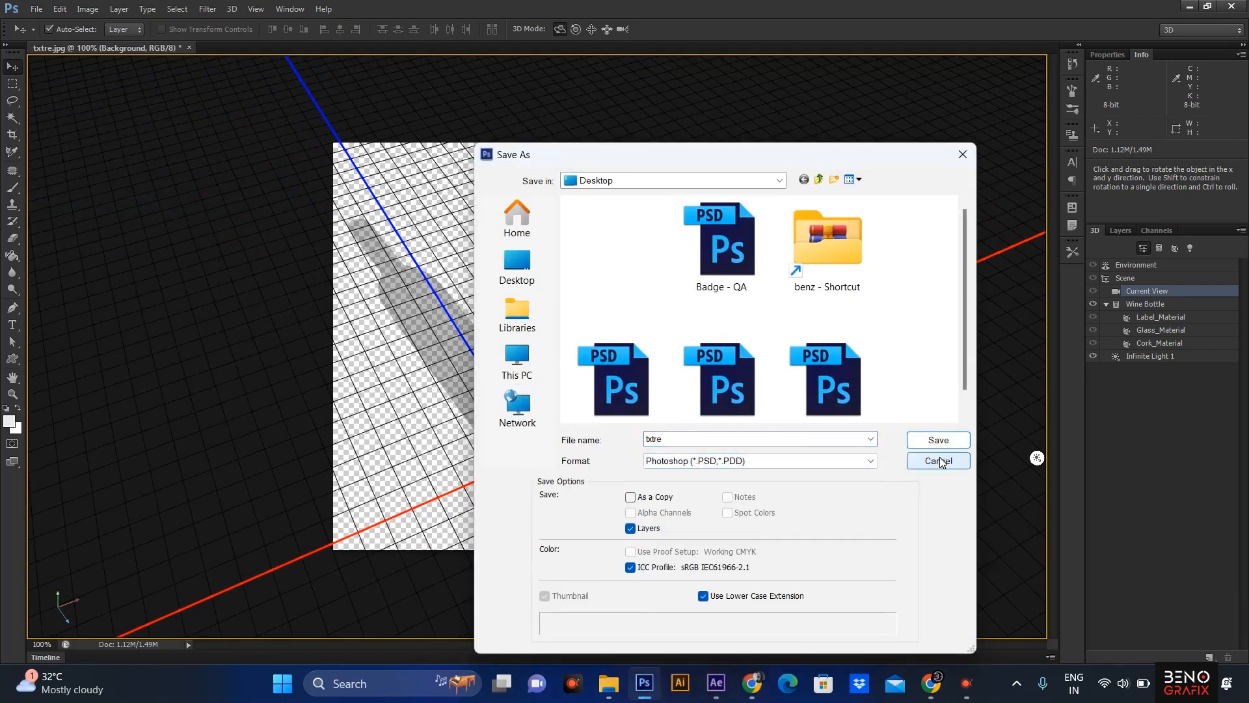
pyautogui.click(940, 461)
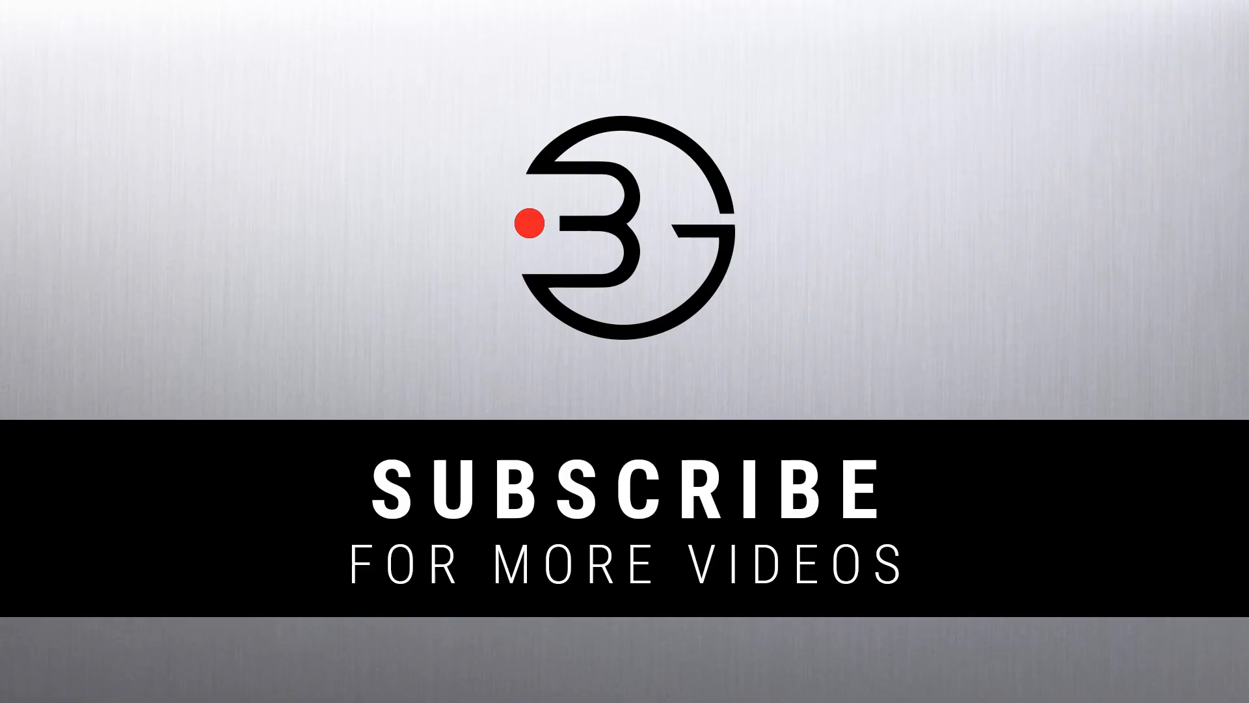